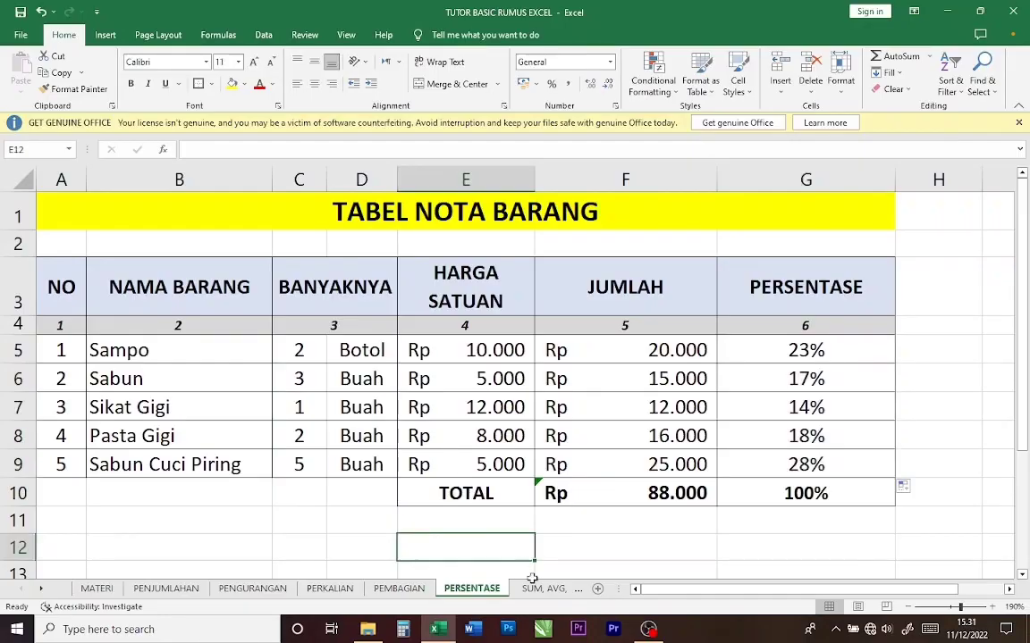
# Step: Open the "SUM, AVG, MAX, MIN, CF, RK, SI" worksheet and select cell I5 in the PENJUMLAHAN (SUM) column
pyautogui.click(538, 589)
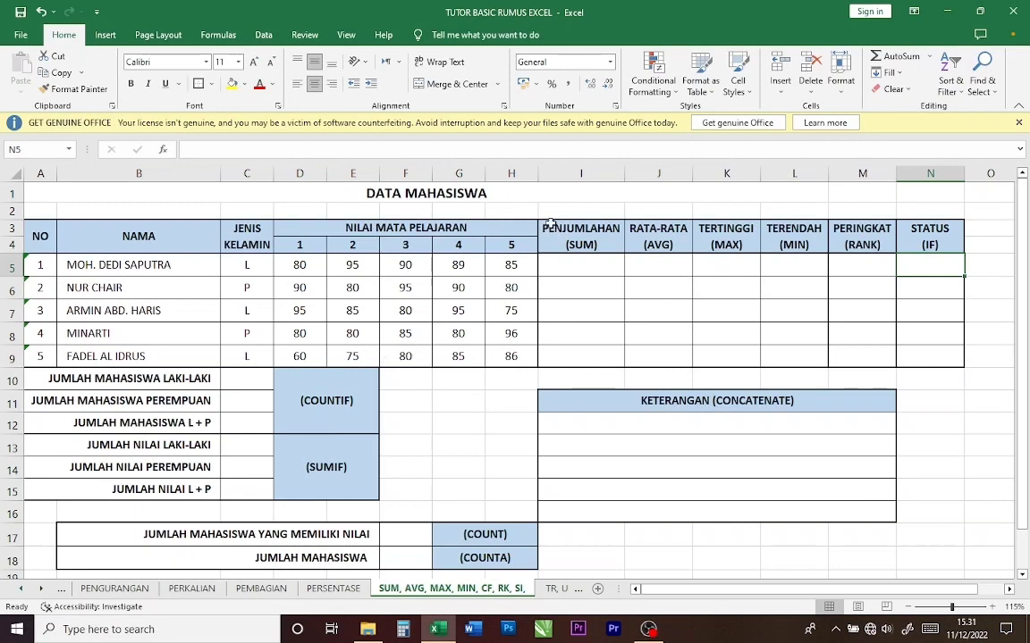
pyautogui.click(608, 249)
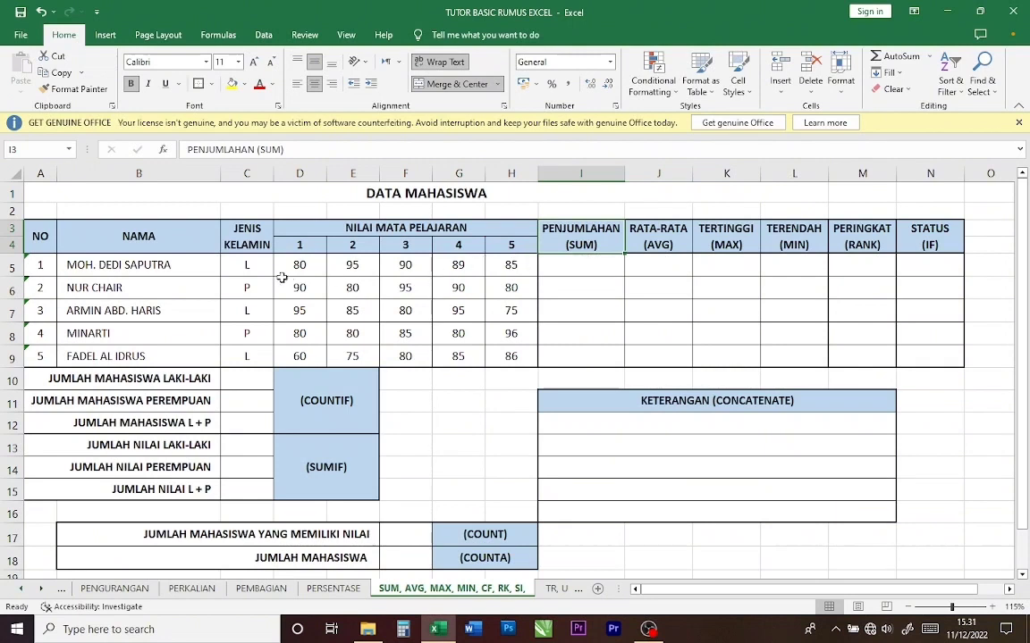
pyautogui.click(575, 268)
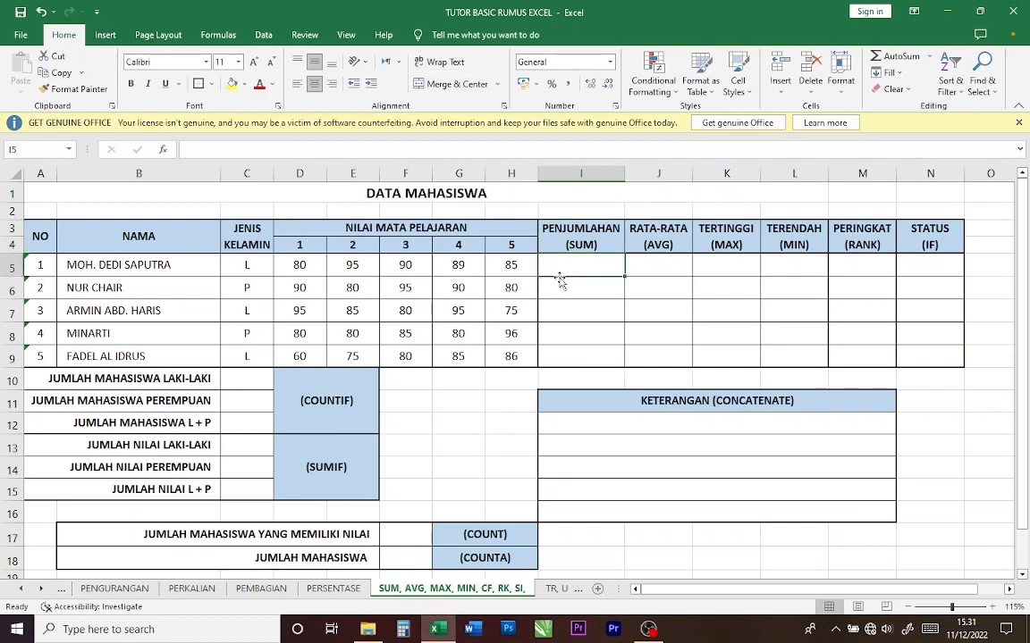
# Step: Enter the formula =SUM(D5:H5) in cell I5 to total the first student's five scores
pyautogui.write('=')
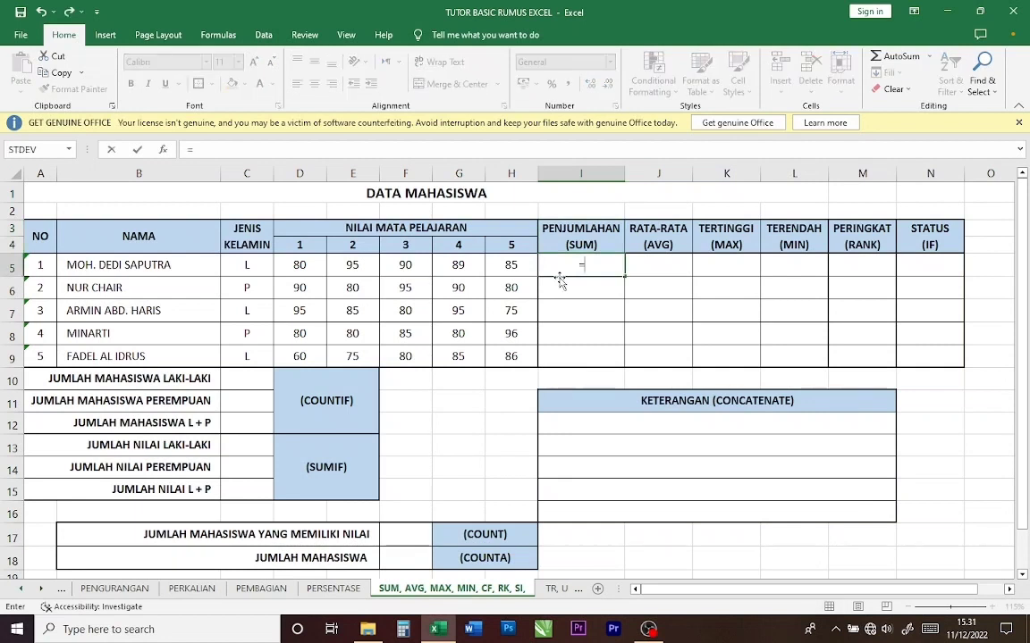
pyautogui.write('SU')
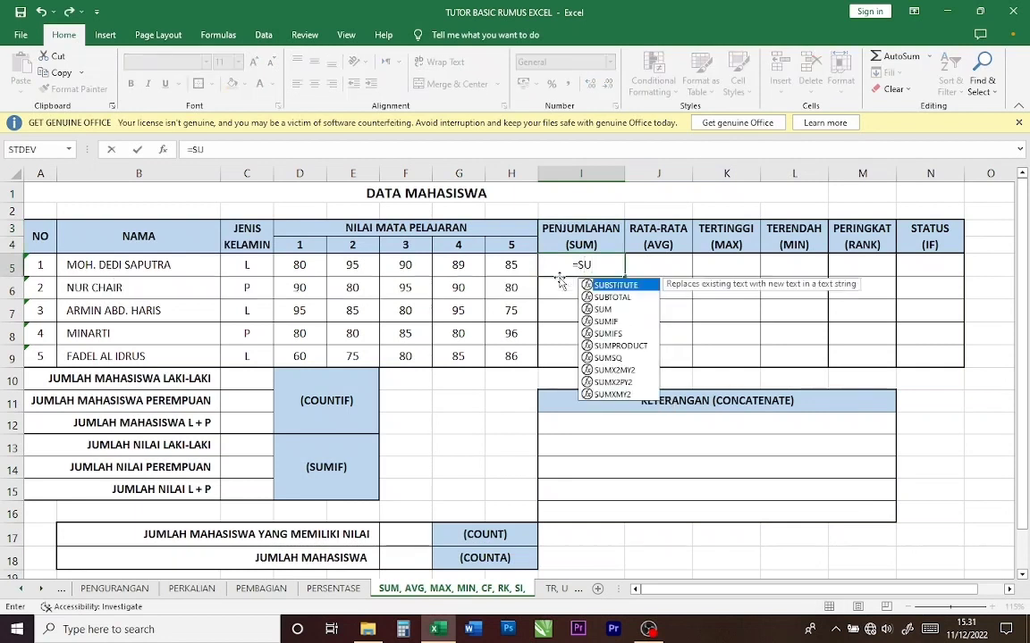
pyautogui.write('M(')
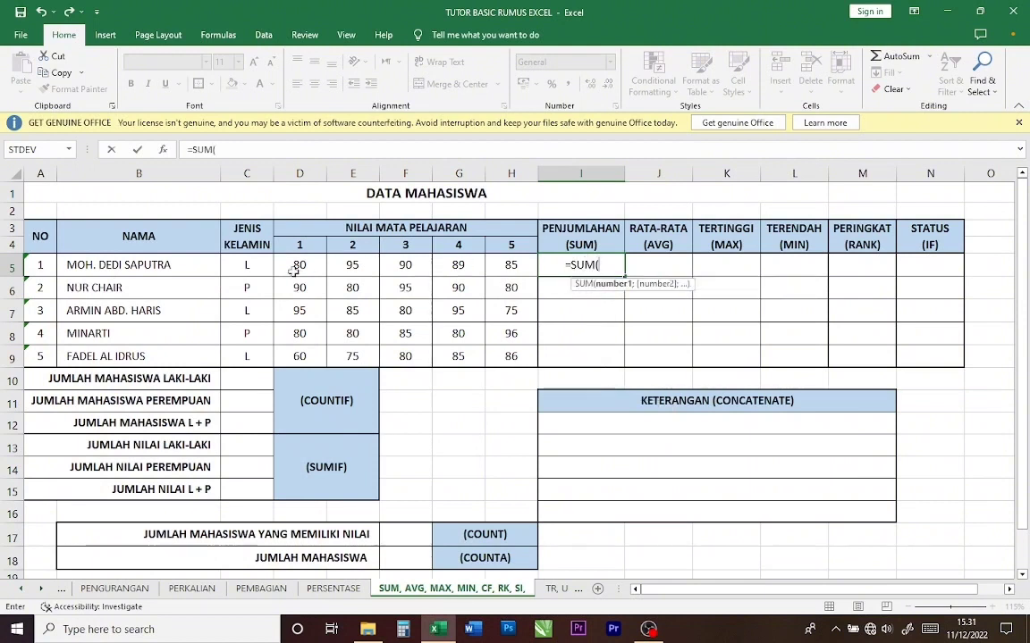
pyautogui.moveTo(295, 270); pyautogui.dragTo(496, 268)
pyautogui.write(')')
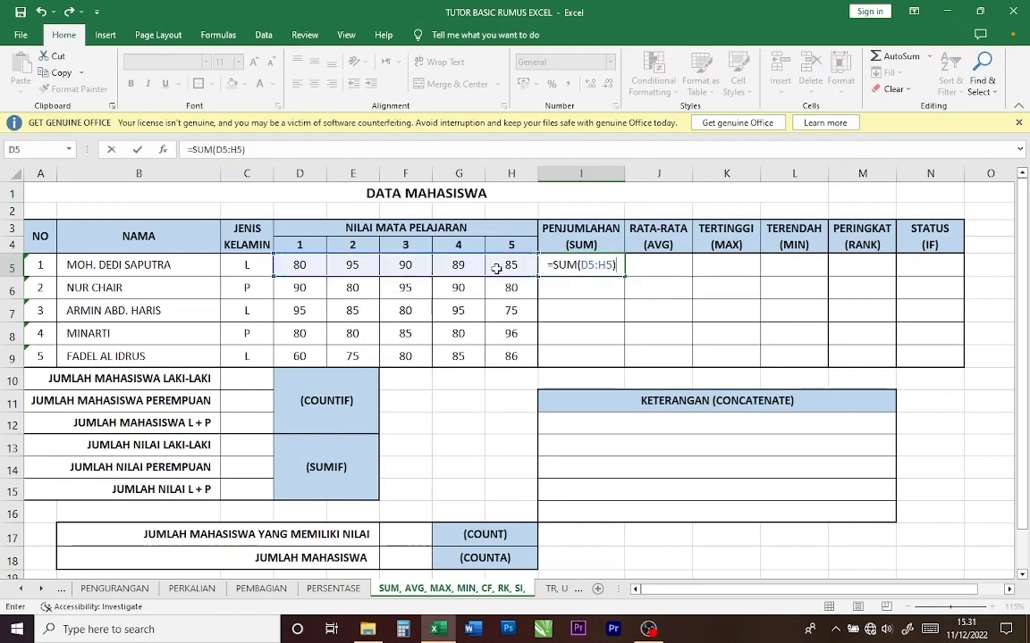
pyautogui.press('Return')
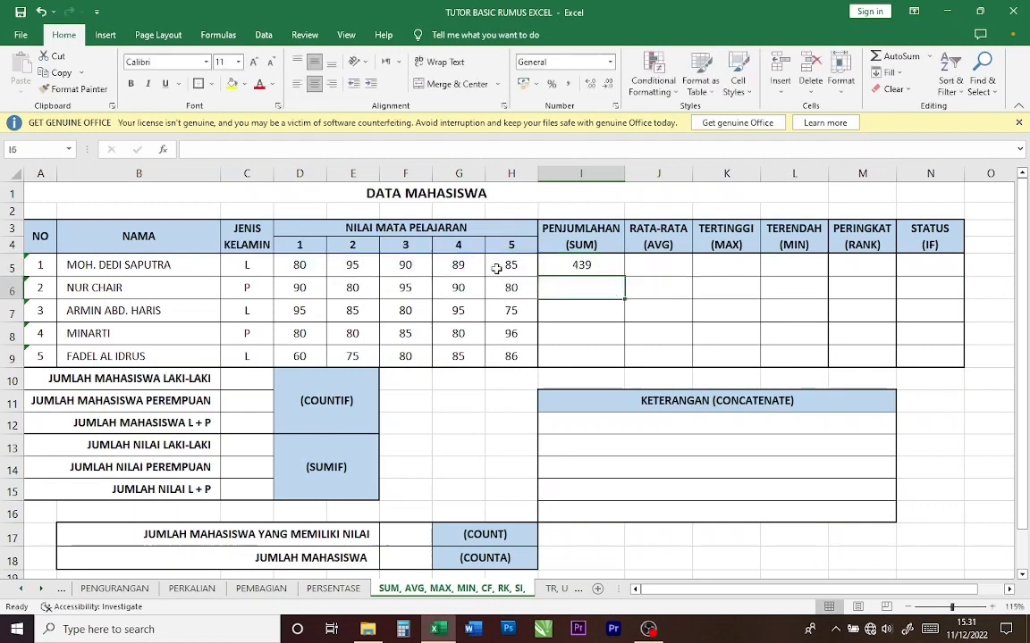
# Step: Clear cell I5, insert an AutoSum of D5:H5 there instead, and fill the formula down to I9
pyautogui.click(563, 264)
pyautogui.press('Delete')
pyautogui.click(897, 56)
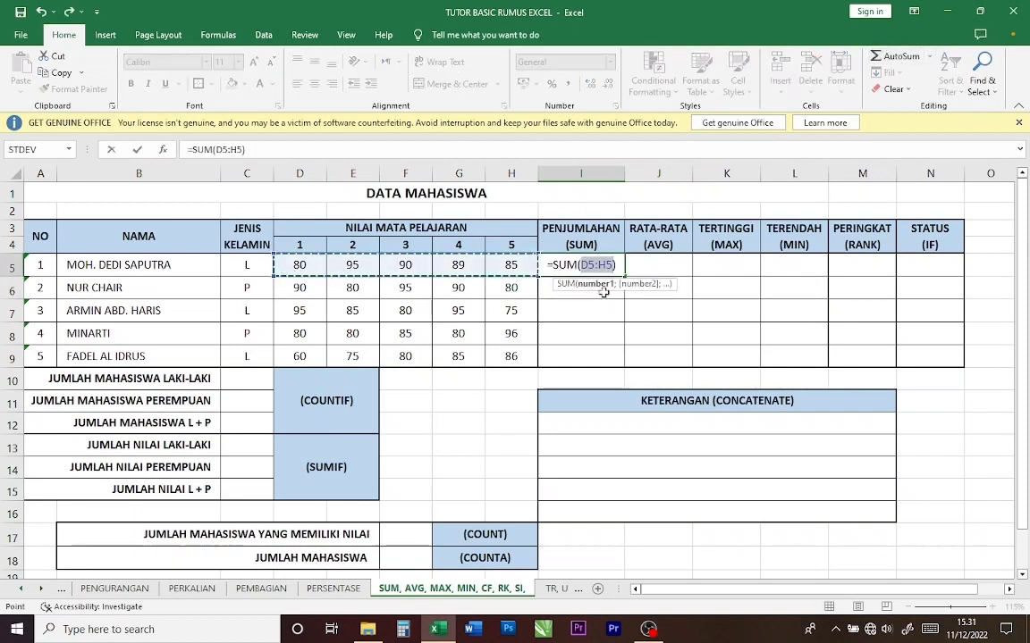
pyautogui.hotkey('ctrl', 'Return')
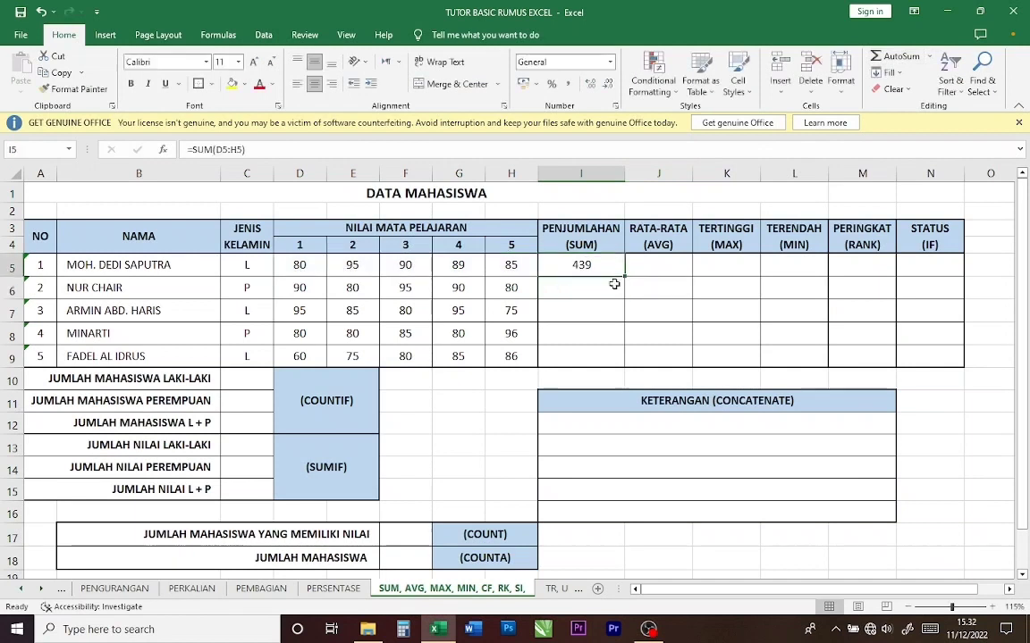
pyautogui.moveTo(624, 276); pyautogui.dragTo(620, 358)
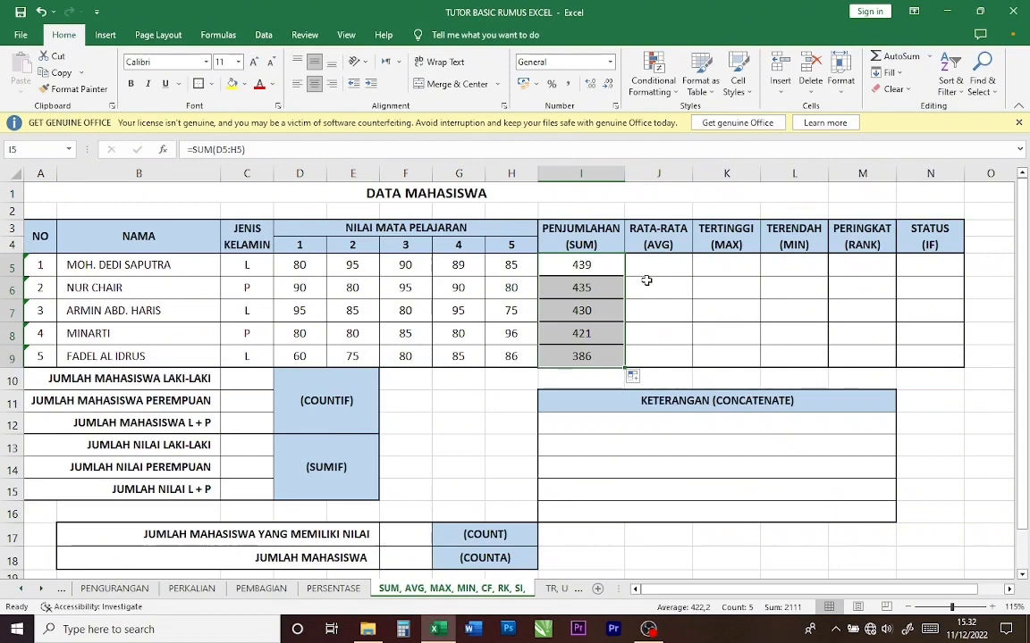
# Step: Enter =AVERAGE(D5:H5) in cell J5 of the RATA-RATA column and fill it down to J9
pyautogui.click(638, 239)
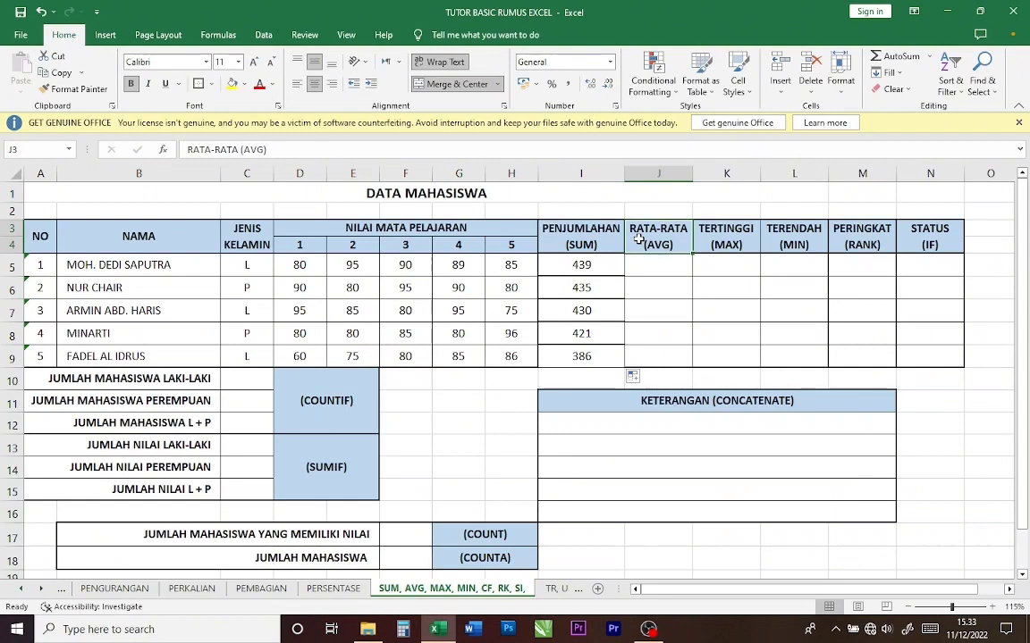
pyautogui.click(635, 267)
pyautogui.write('=')
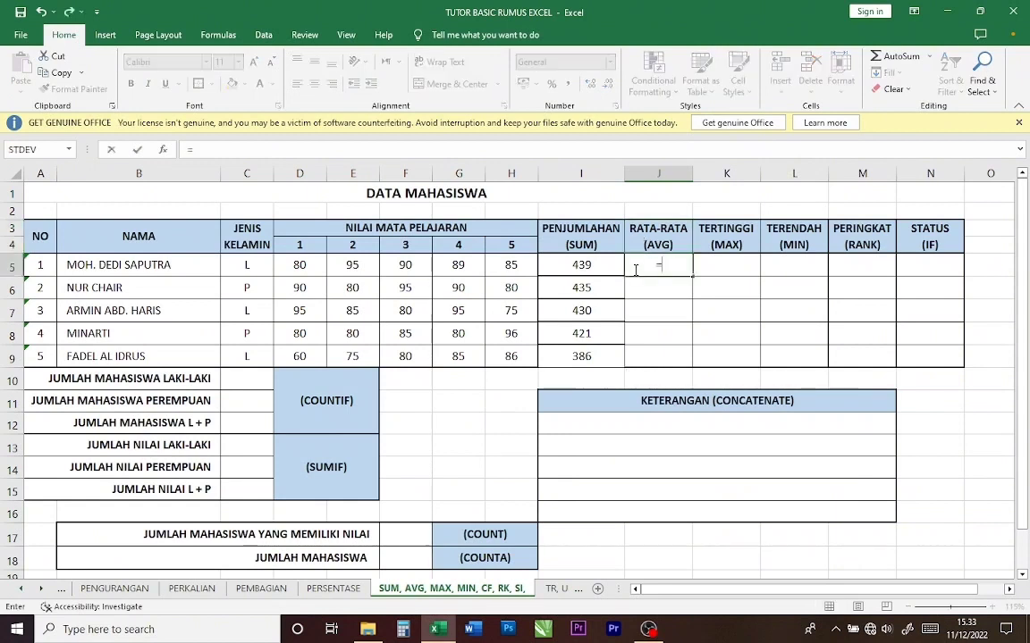
pyautogui.write('A')
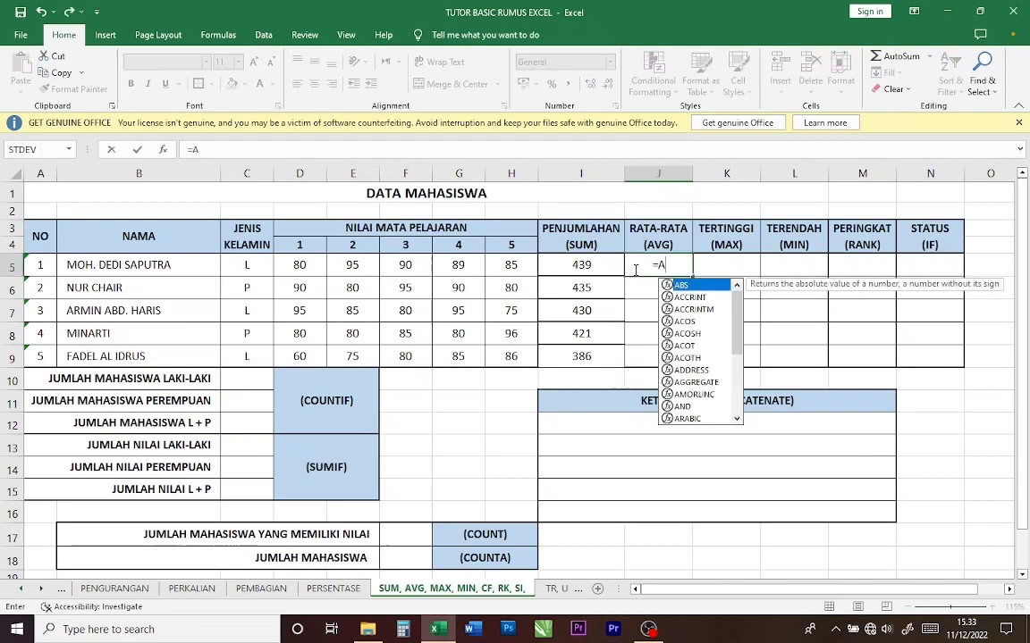
pyautogui.write('VERAGE')
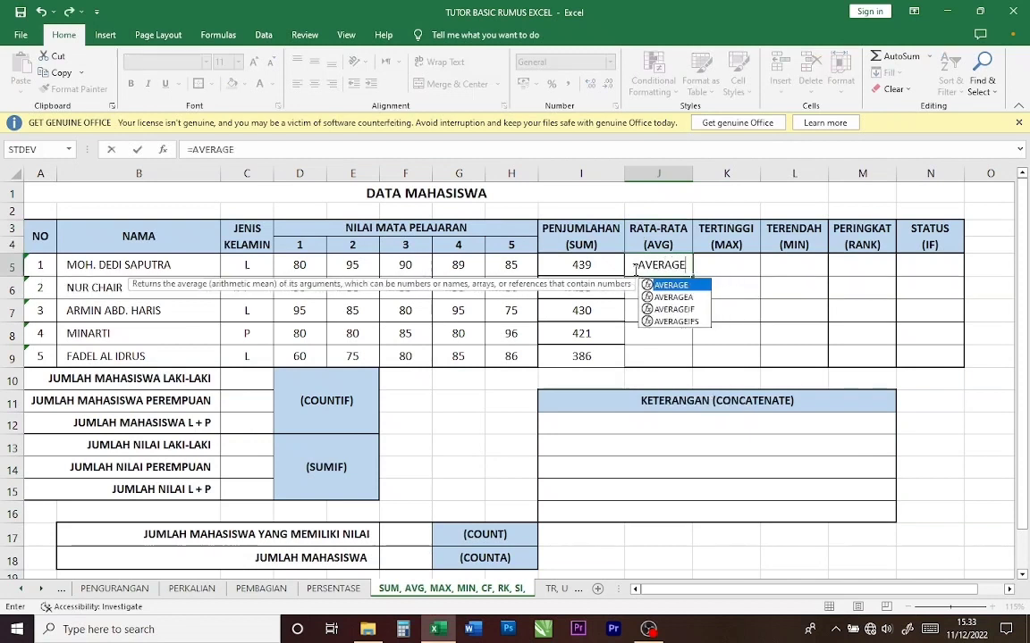
pyautogui.write('(')
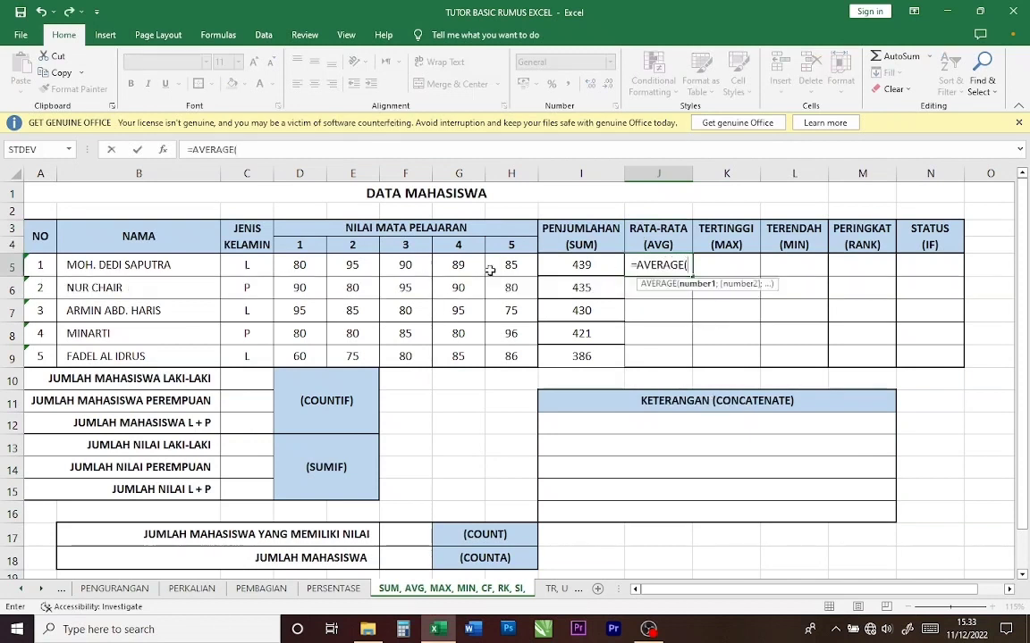
pyautogui.moveTo(300, 270); pyautogui.dragTo(501, 275)
pyautogui.write(')')
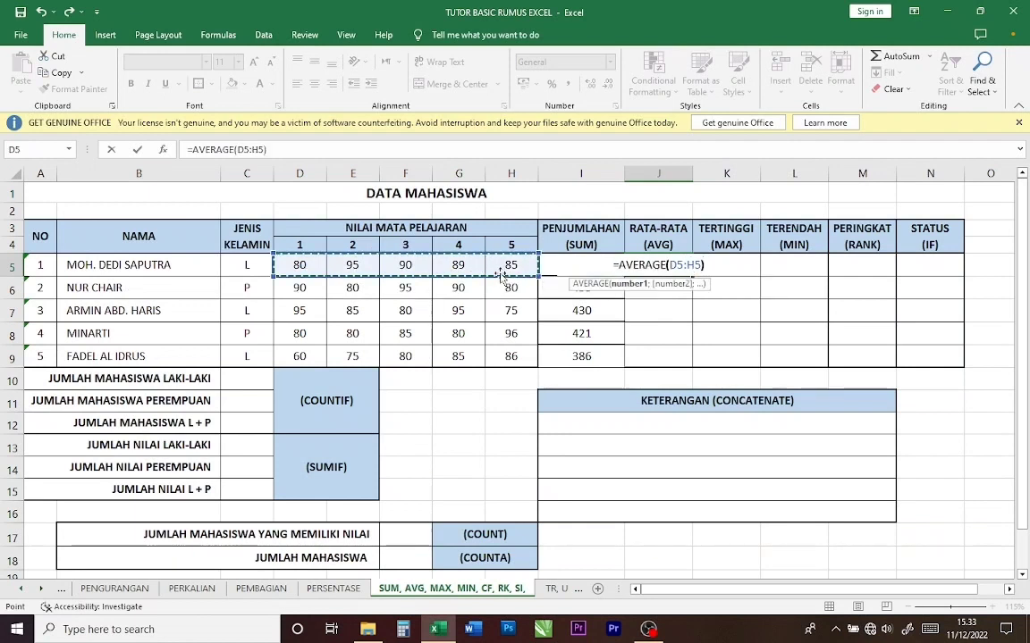
pyautogui.press('Return')
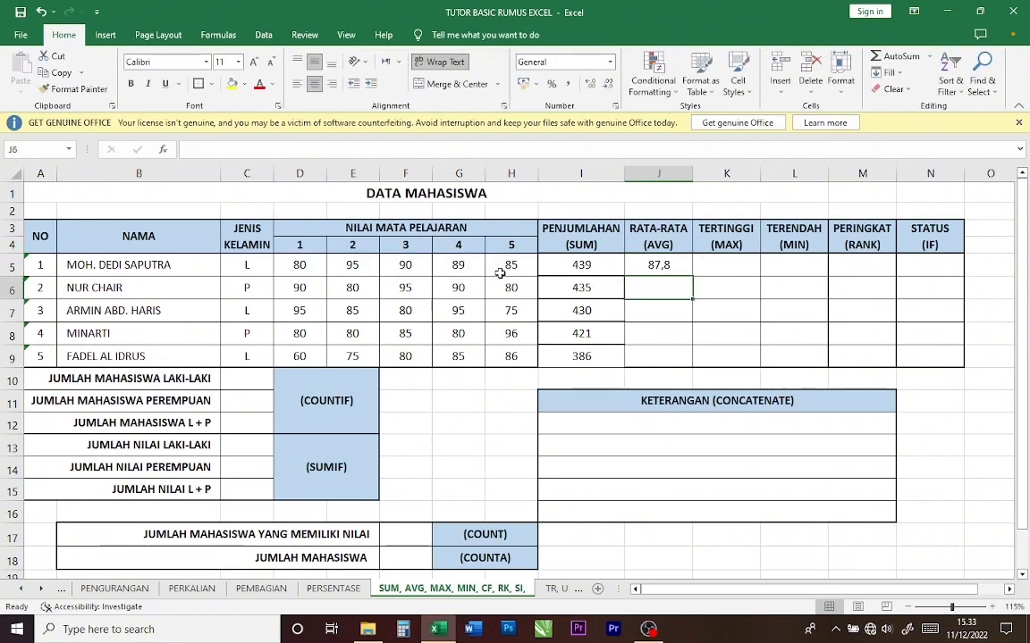
pyautogui.click(657, 265)
pyautogui.moveTo(693, 278); pyautogui.dragTo(689, 358)
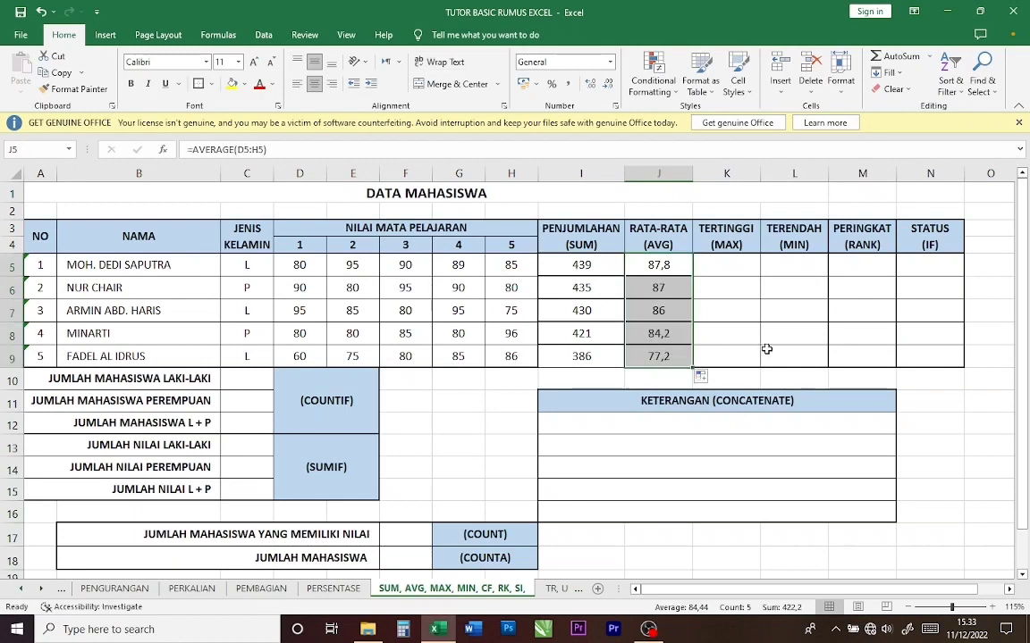
# Step: Enter =MAX(D5:H5) in cell K5 of the TERTINGGI column and fill it down to K9
pyautogui.click(716, 266)
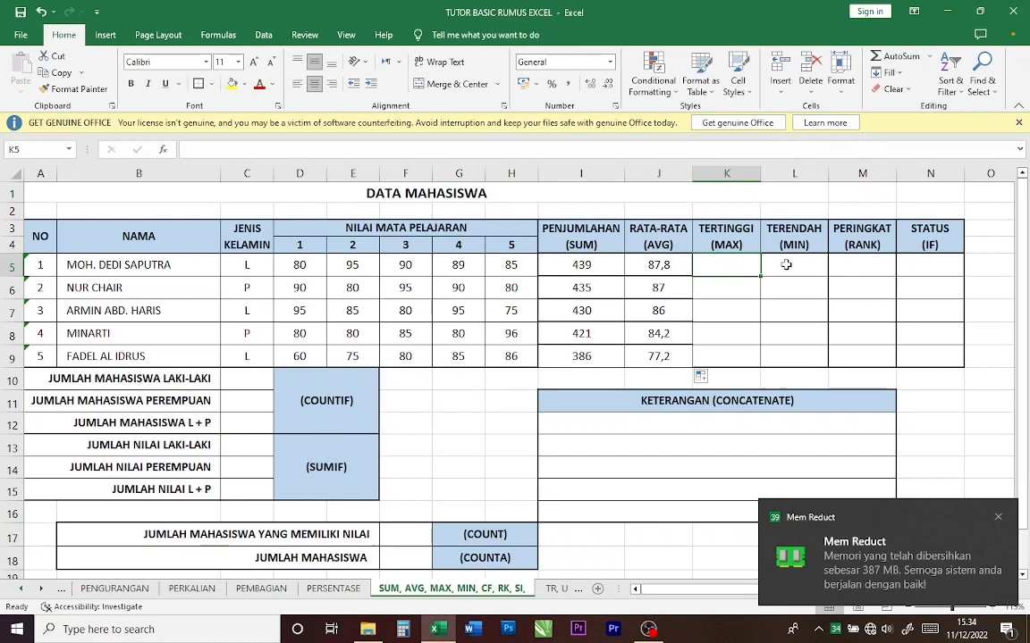
pyautogui.write('=')
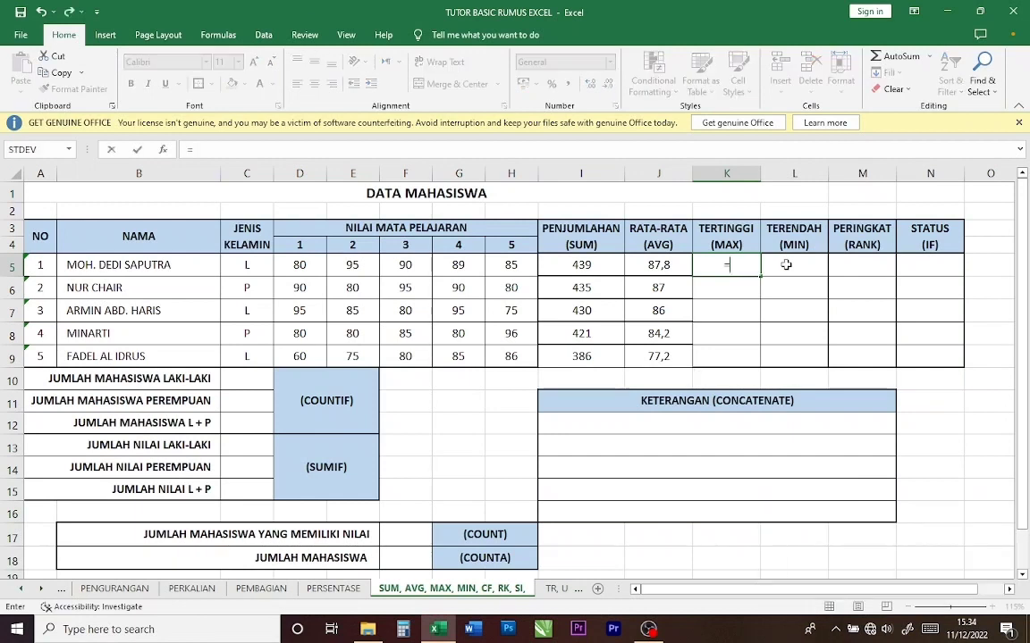
pyautogui.write('MAX')
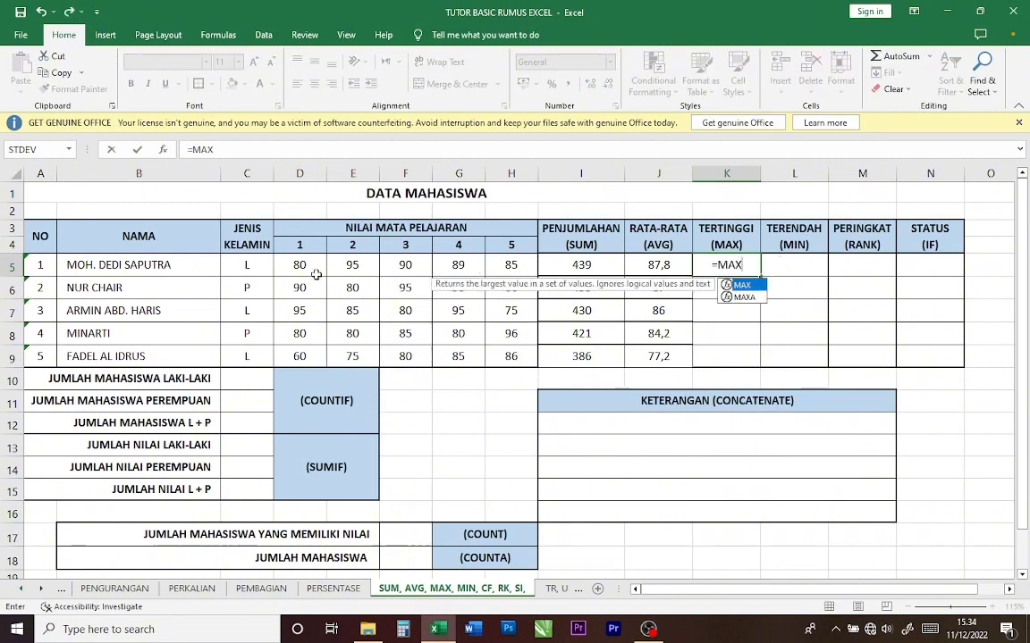
pyautogui.write('(')
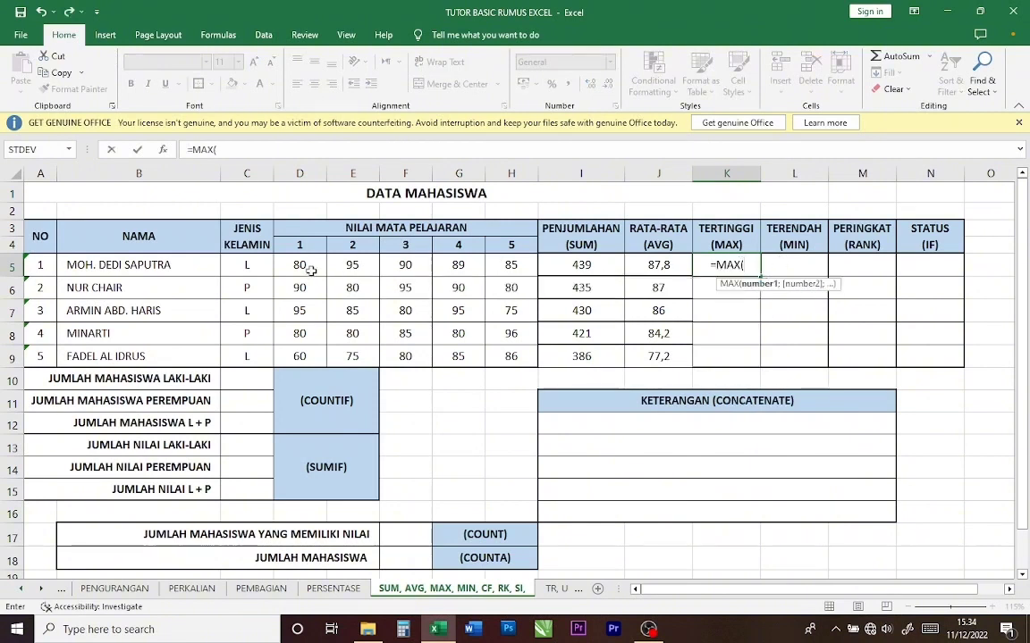
pyautogui.moveTo(300, 268); pyautogui.dragTo(495, 272)
pyautogui.write(')')
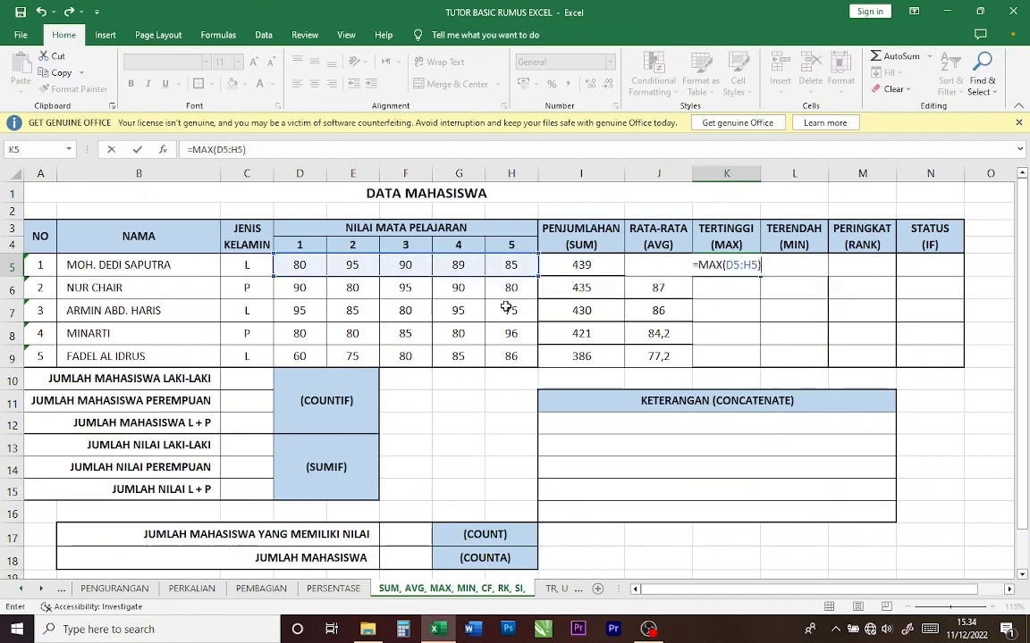
pyautogui.press('Return')
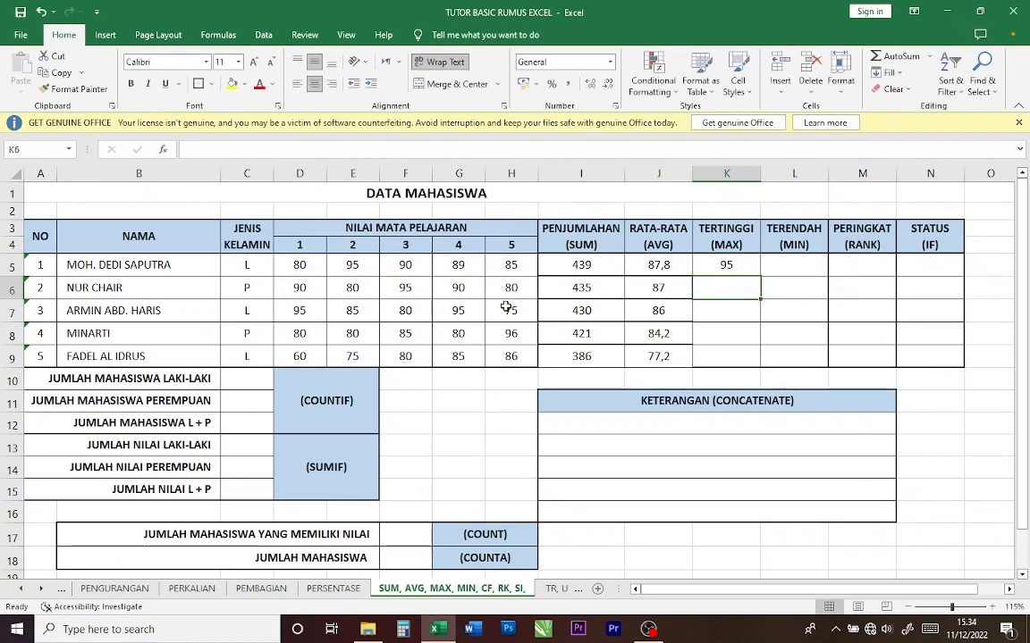
pyautogui.click(748, 266)
pyautogui.moveTo(759, 276); pyautogui.dragTo(759, 358)
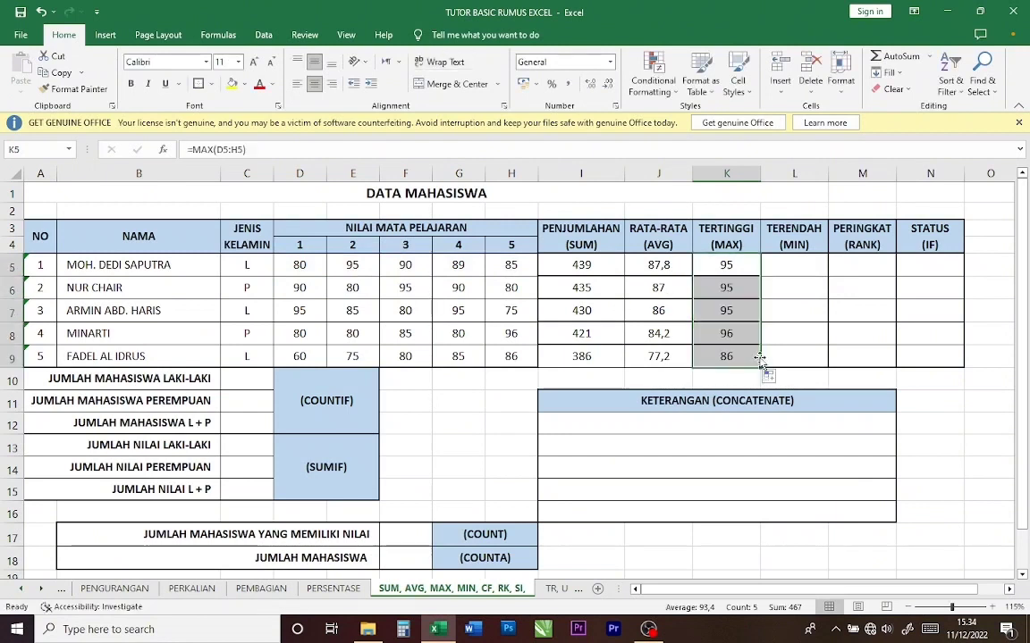
# Step: Enter =MIN(D5:H5) in cell L5 of the TERENDAH column and fill it down to L9
pyautogui.click(771, 270)
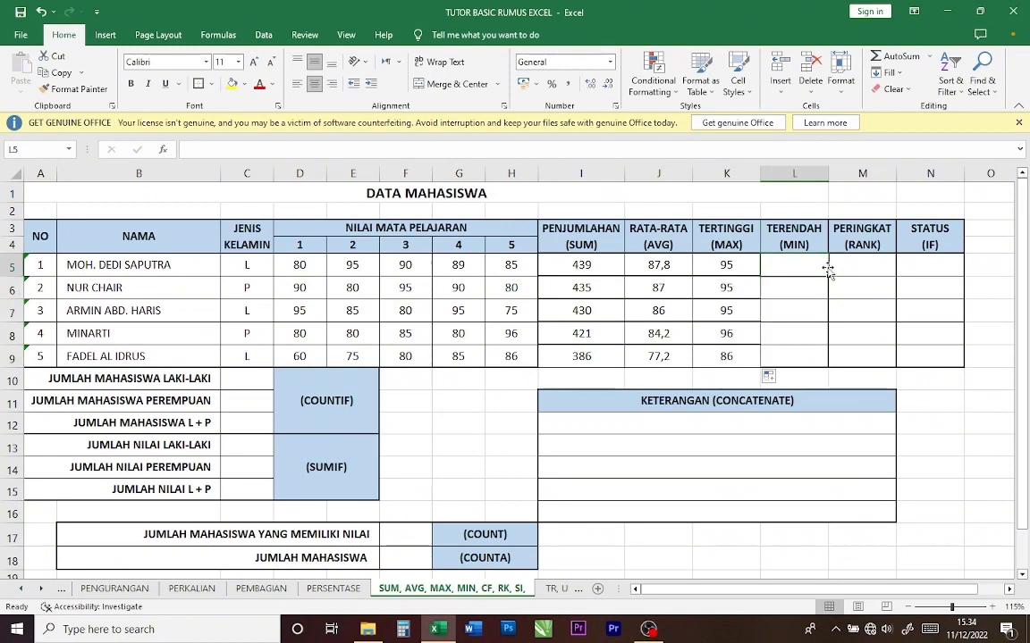
pyautogui.write('=')
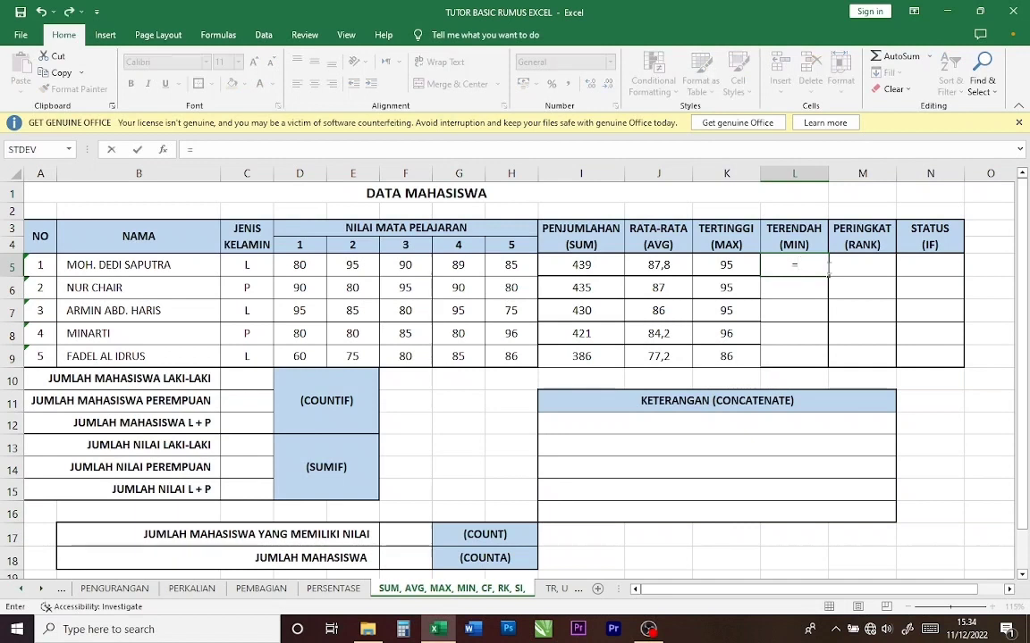
pyautogui.write('MIN')
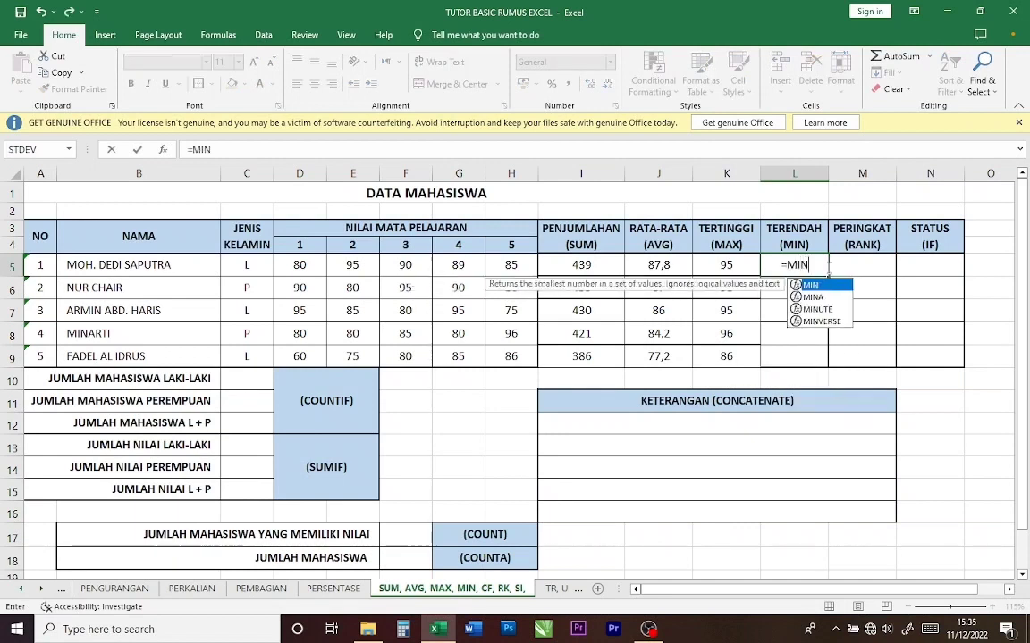
pyautogui.write('(')
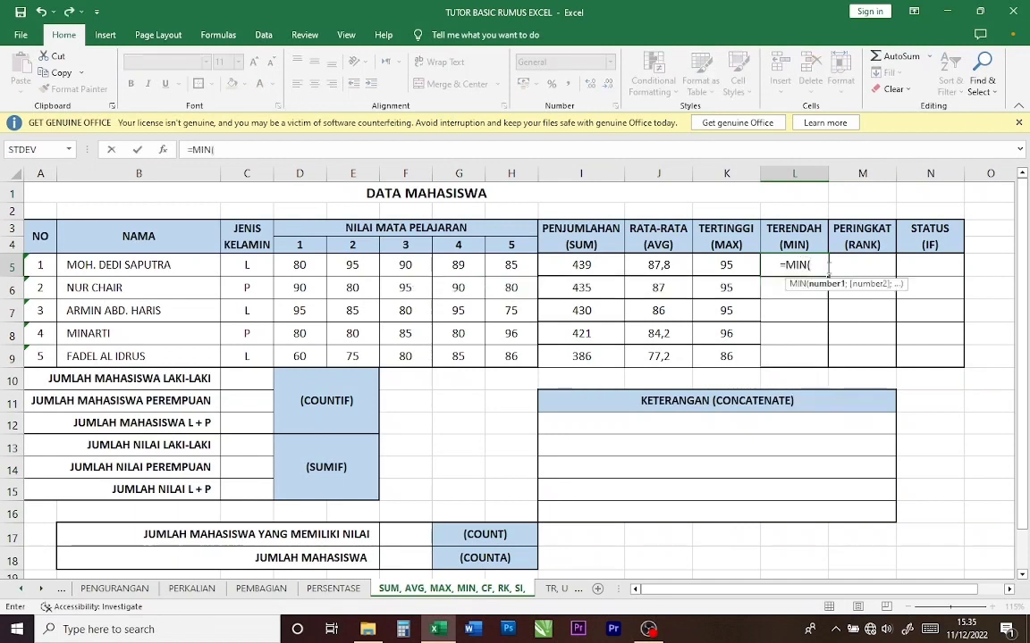
pyautogui.moveTo(301, 265); pyautogui.dragTo(502, 275)
pyautogui.write(')')
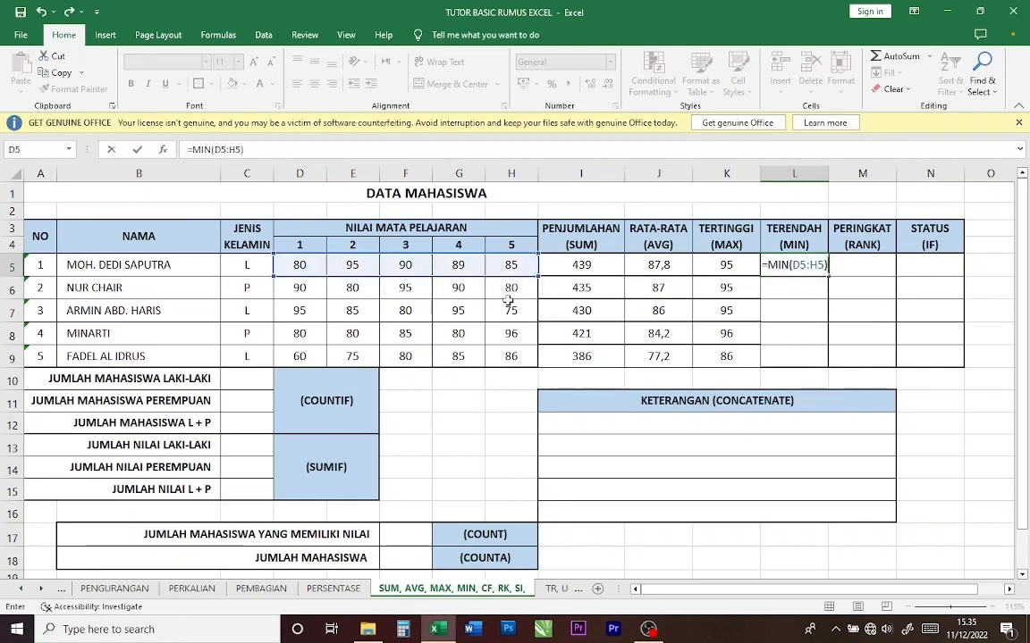
pyautogui.press('Return')
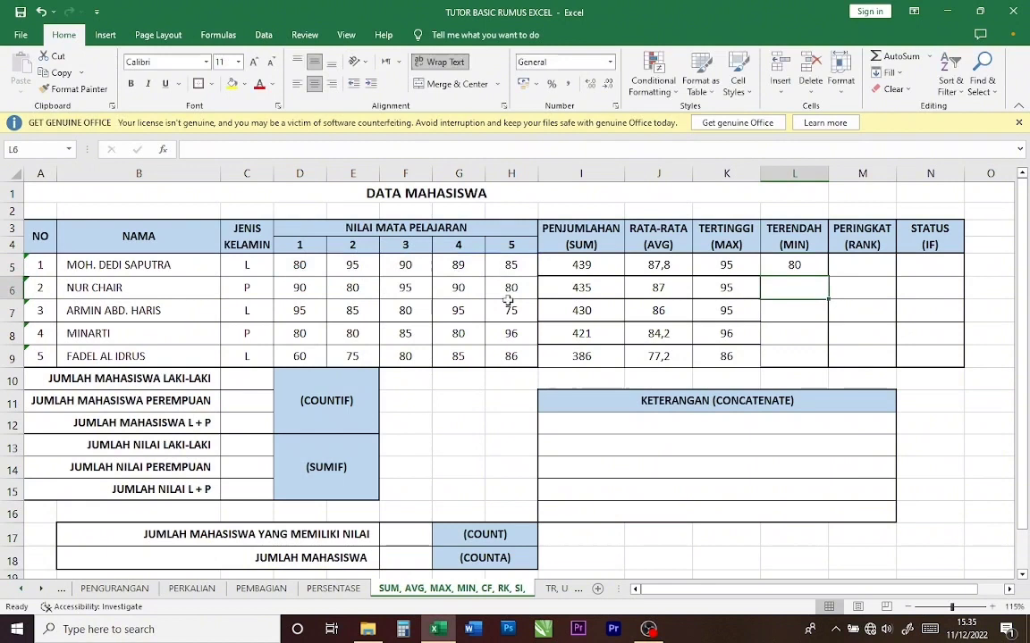
pyautogui.click(810, 266)
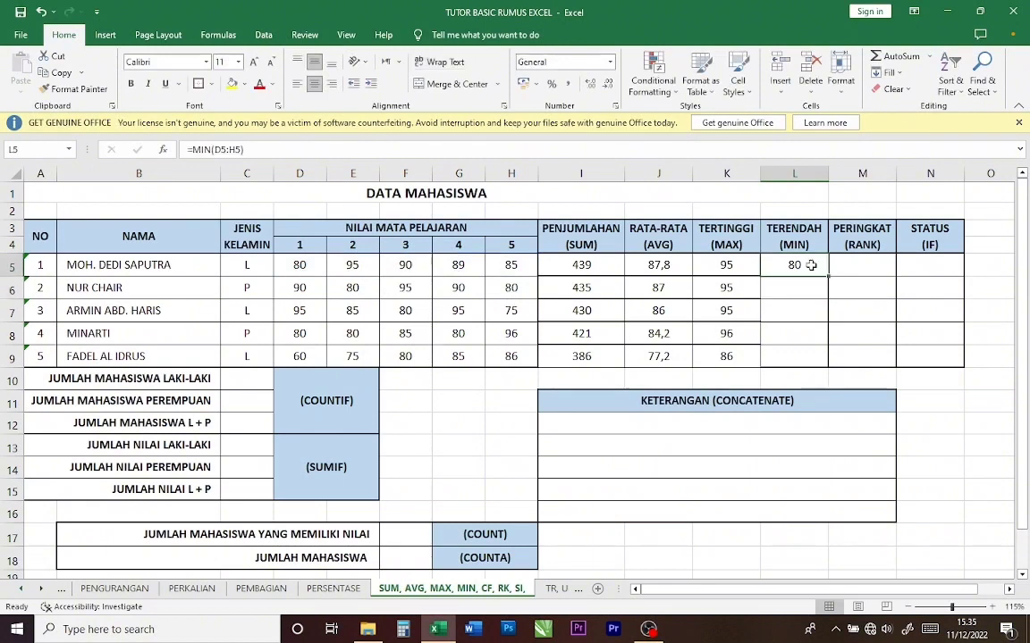
pyautogui.moveTo(828, 277); pyautogui.dragTo(828, 362)
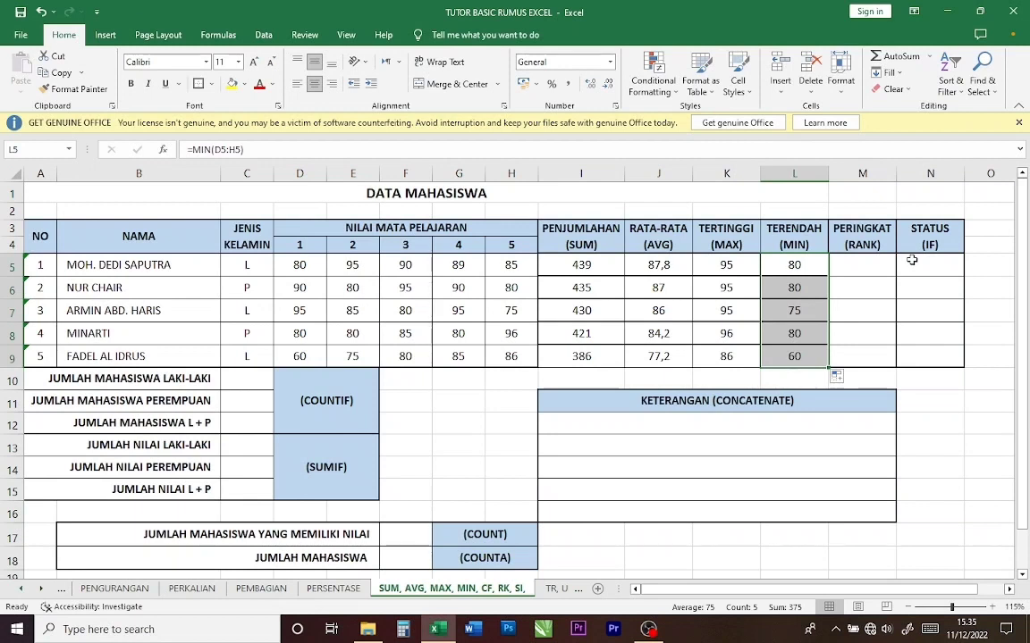
# Step: Enter =RANK(I5;$I$5:$I$9) in cell M5 of the PERINGKAT column, with the reference range locked as absolute
pyautogui.click(880, 268)
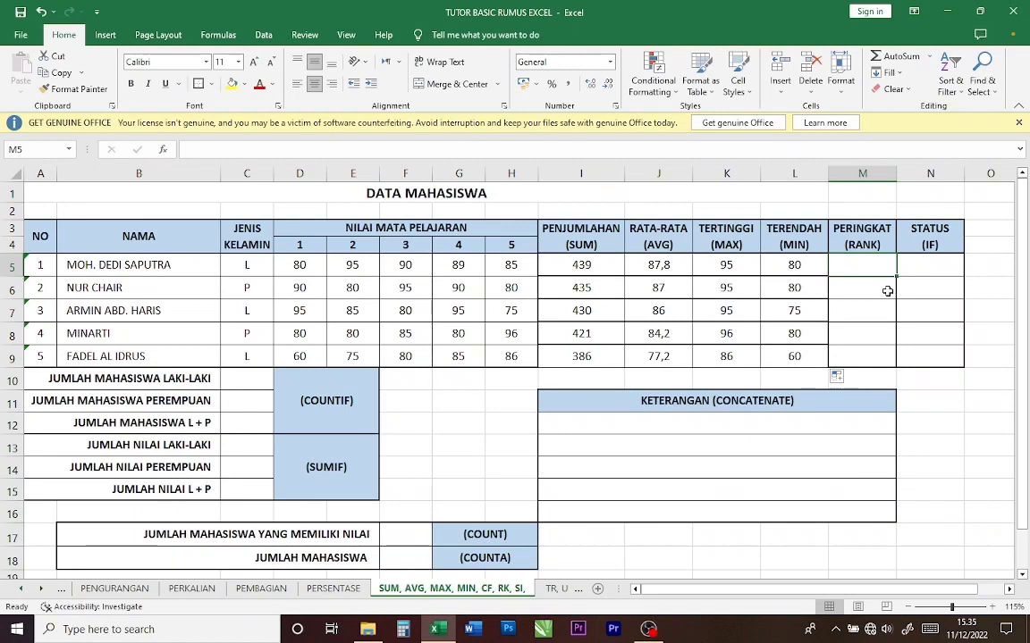
pyautogui.write('=')
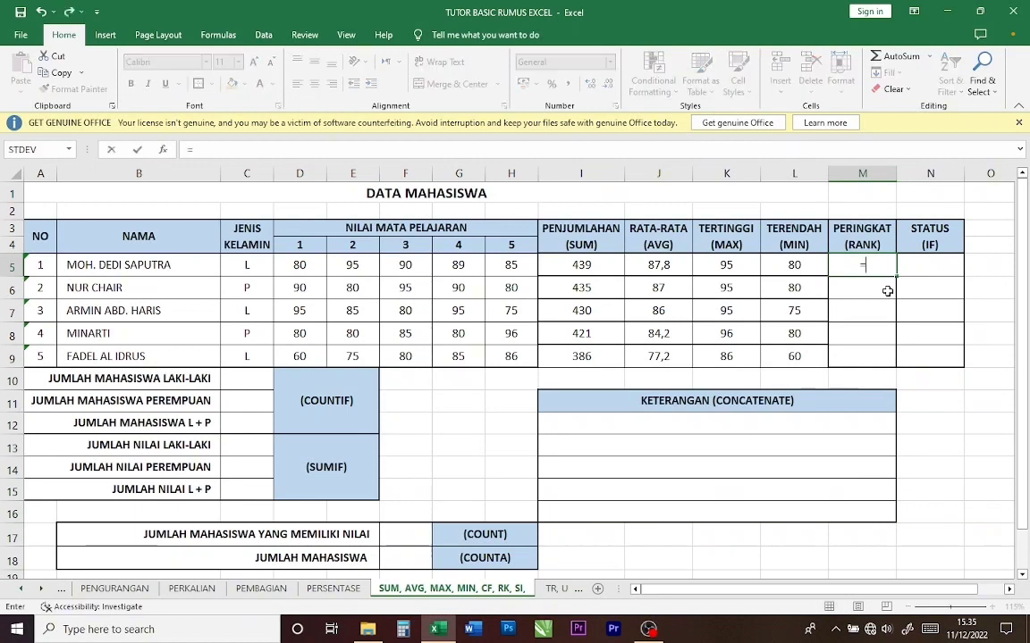
pyautogui.write('R')
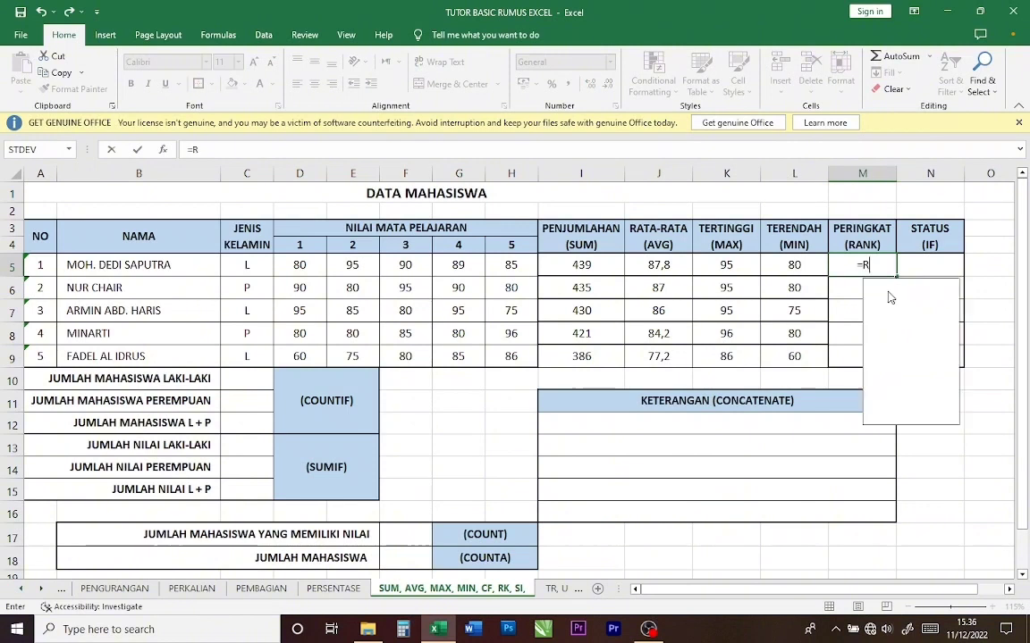
pyautogui.write('ANK(')
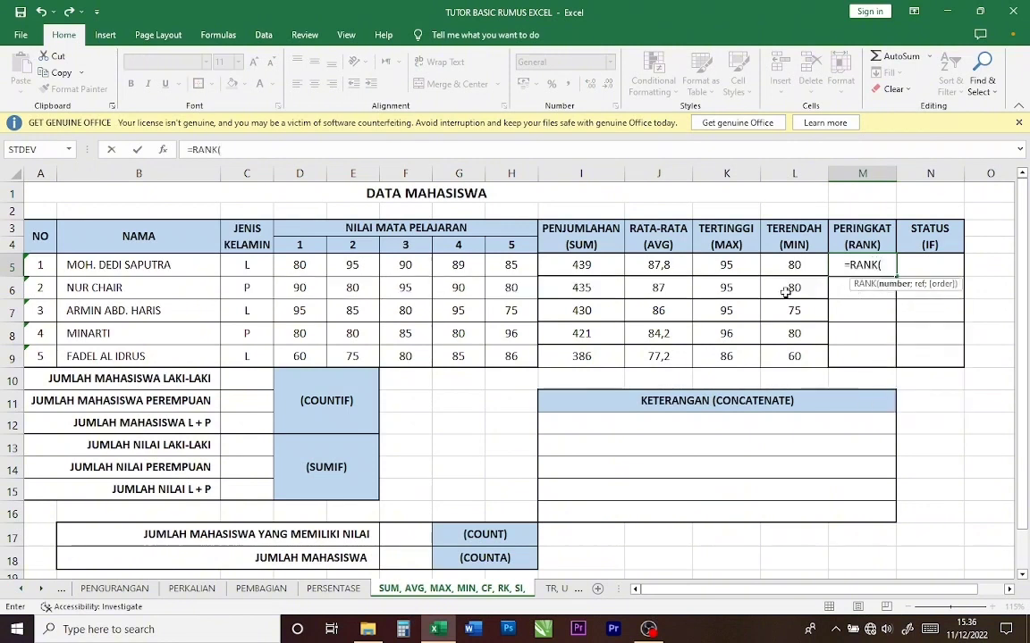
pyautogui.click(608, 266)
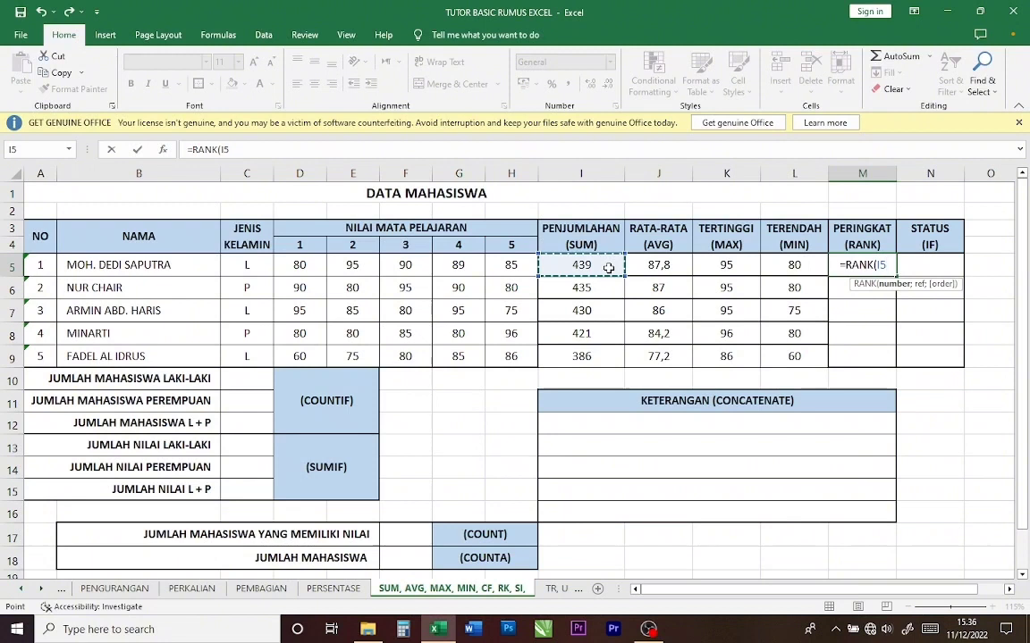
pyautogui.write(';')
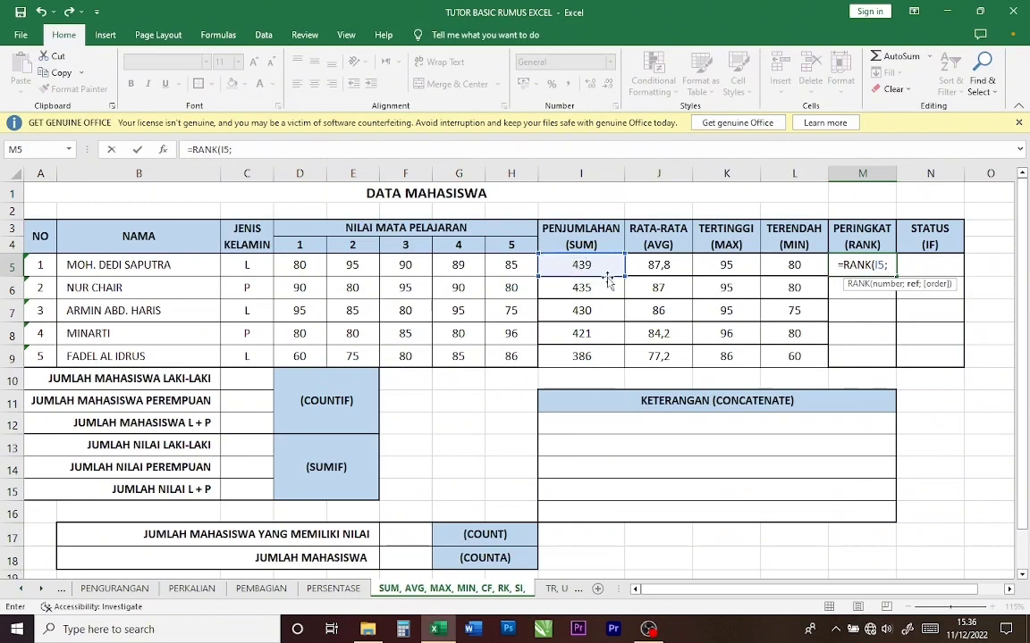
pyautogui.moveTo(597, 266); pyautogui.dragTo(595, 350)
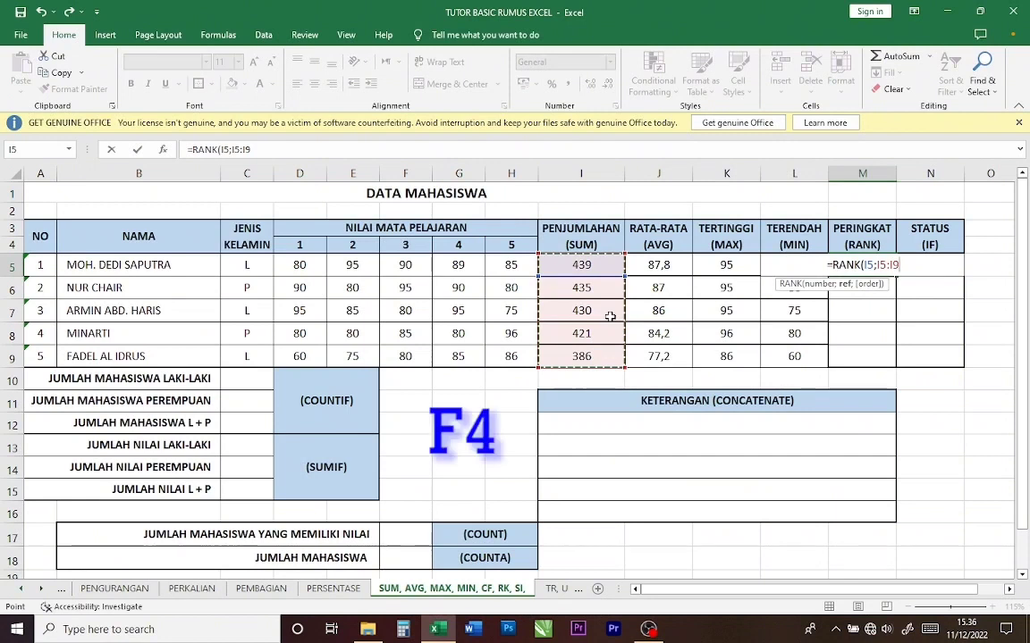
pyautogui.press('F4')
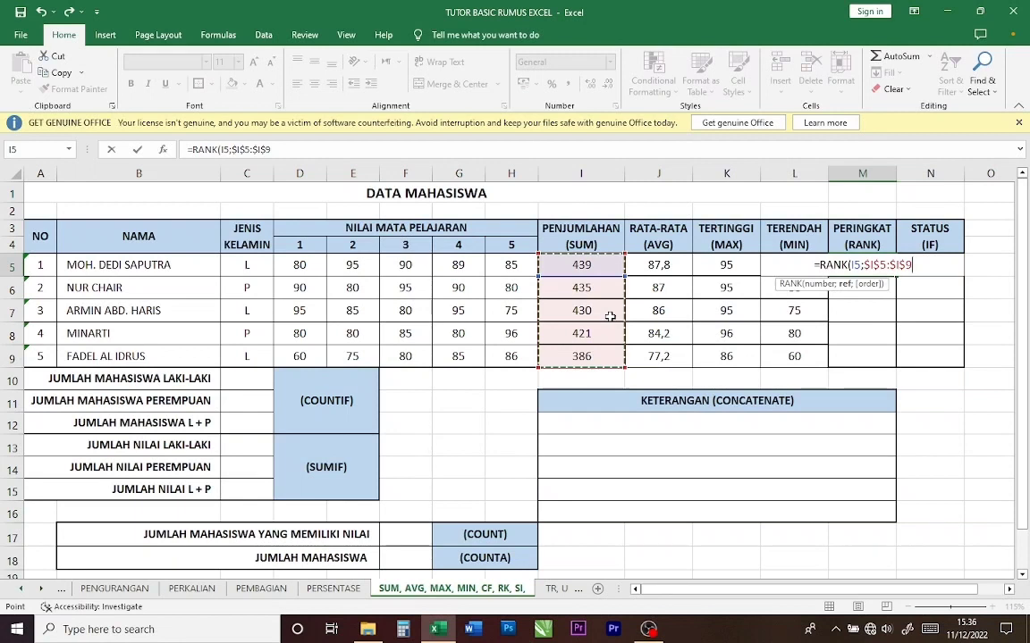
pyautogui.write(')')
pyautogui.press('Return')
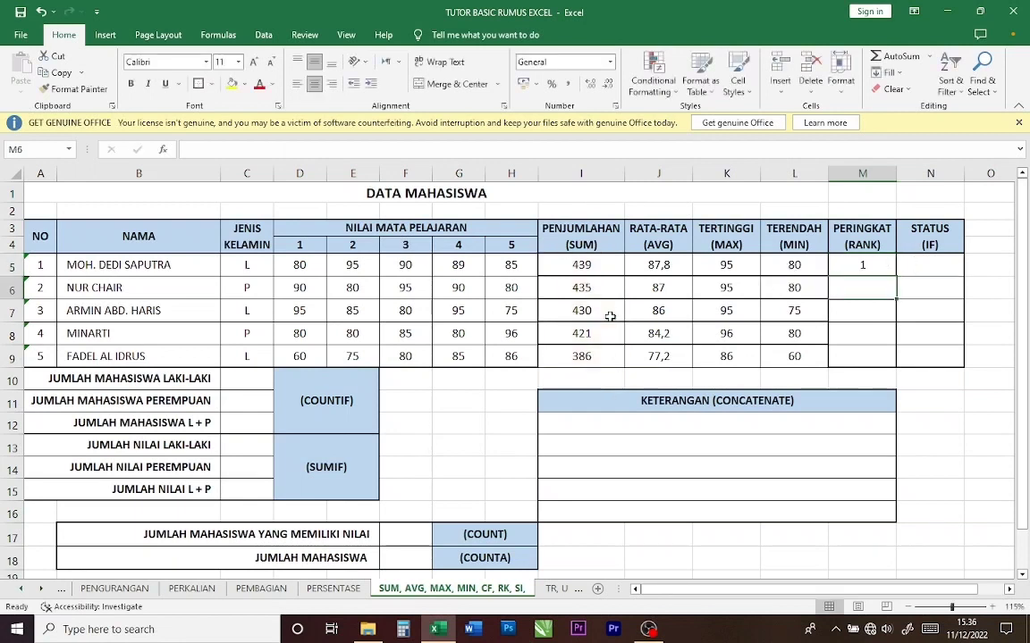
# Step: Fill the RANK formula from M5 down to M9 and inspect the copied formula in M6
pyautogui.click(862, 265)
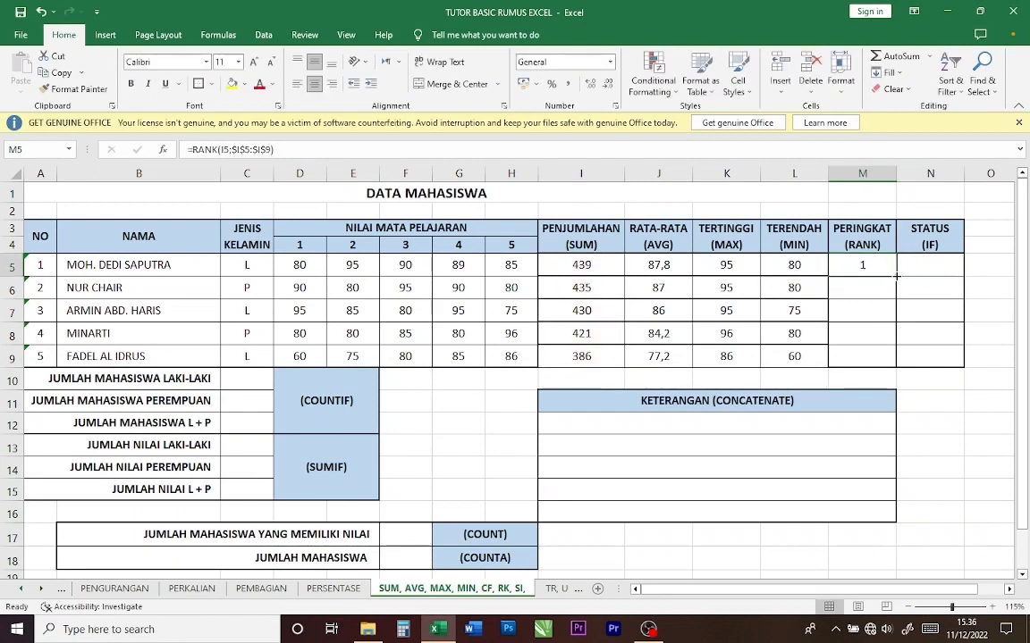
pyautogui.moveTo(895, 276); pyautogui.dragTo(893, 365)
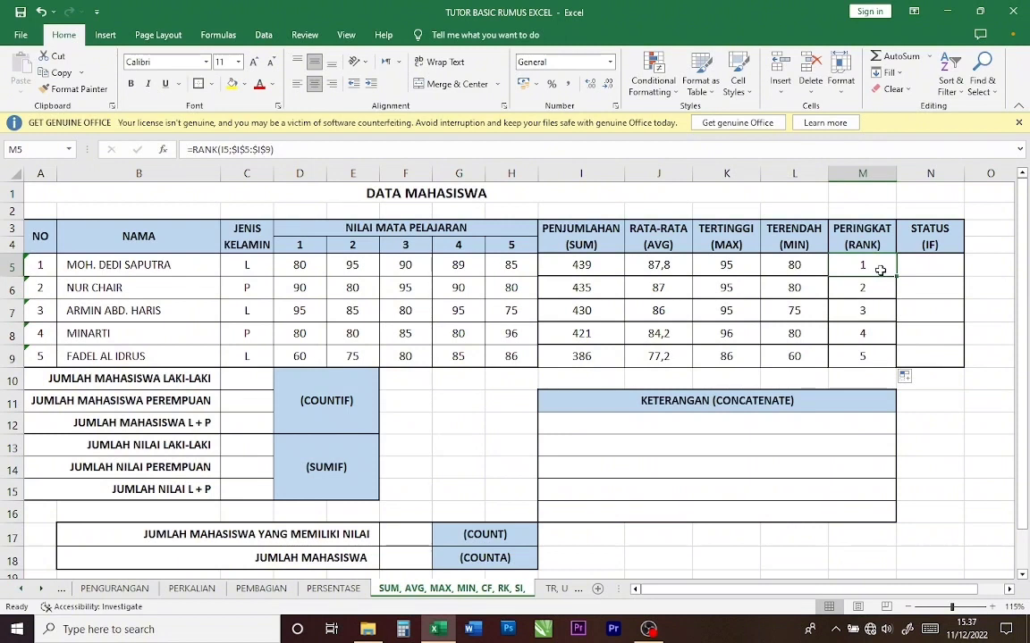
pyautogui.doubleClick(884, 299)
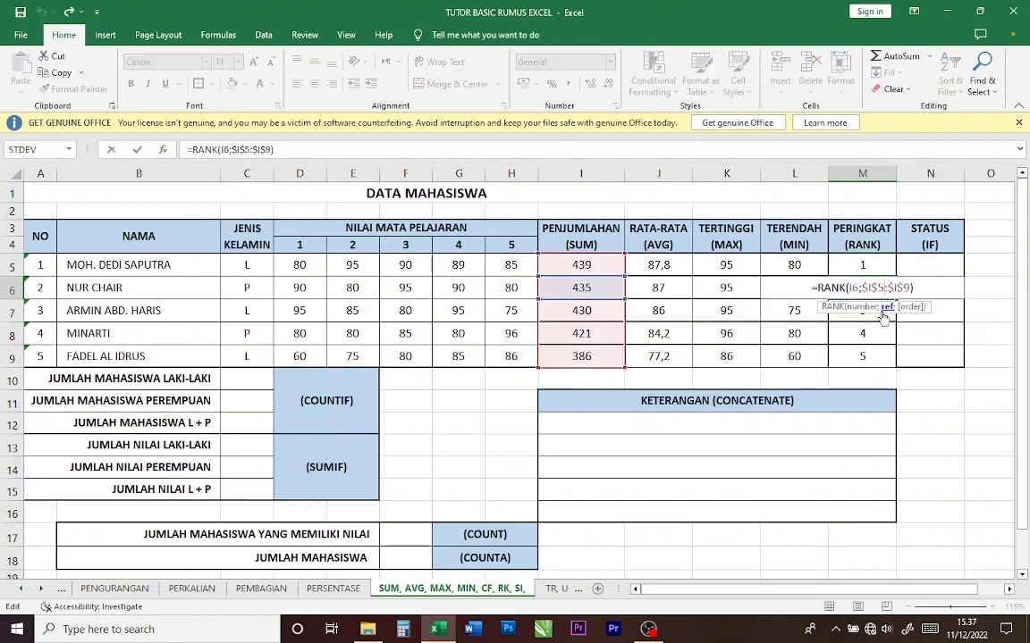
pyautogui.press('Return')
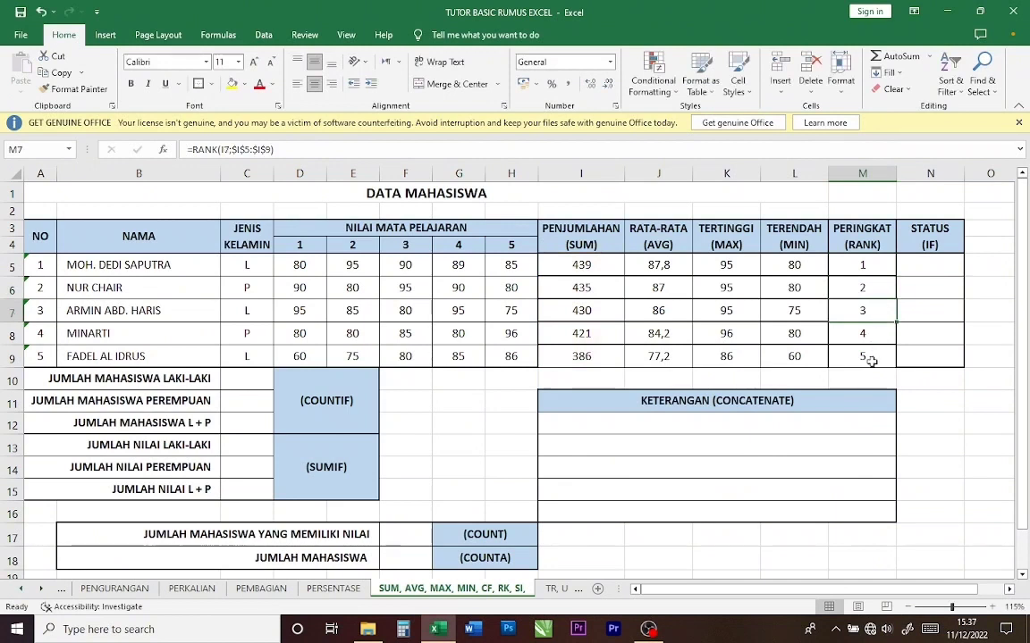
pyautogui.click(930, 249)
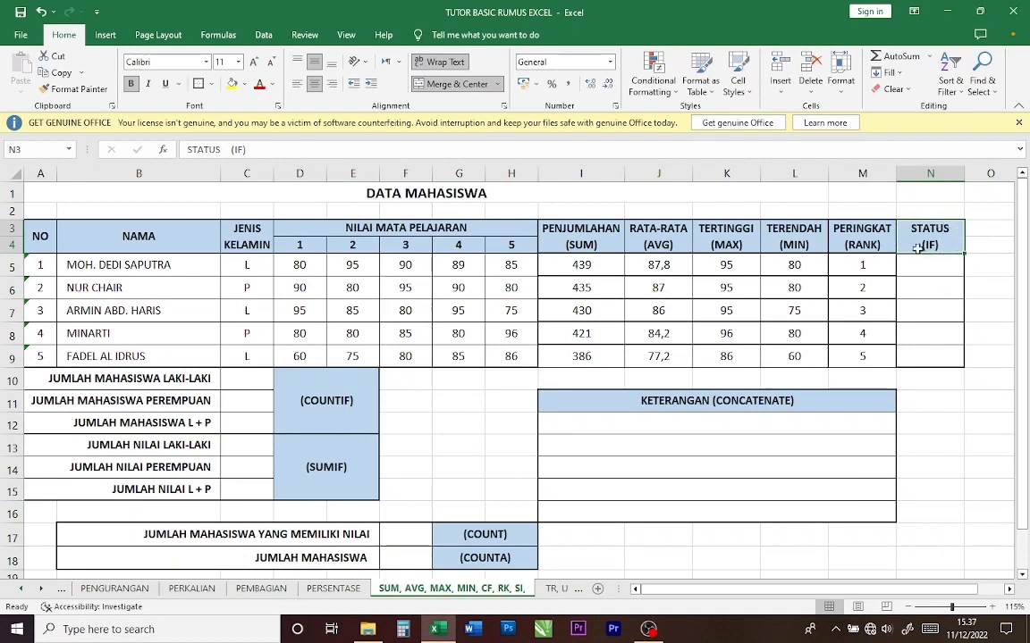
pyautogui.click(939, 267)
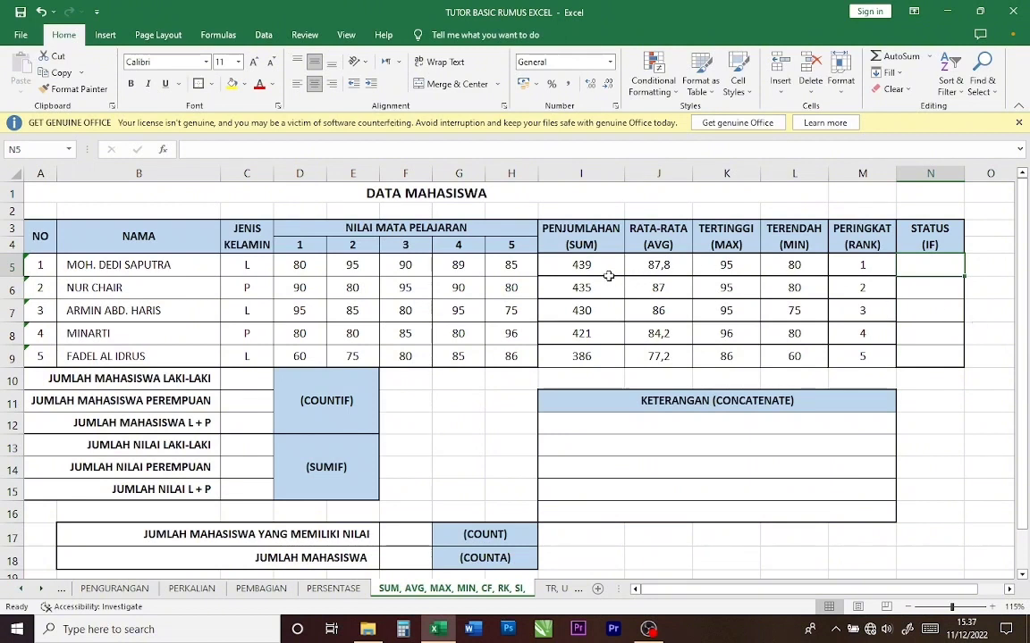
pyautogui.moveTo(576, 265); pyautogui.dragTo(602, 352)
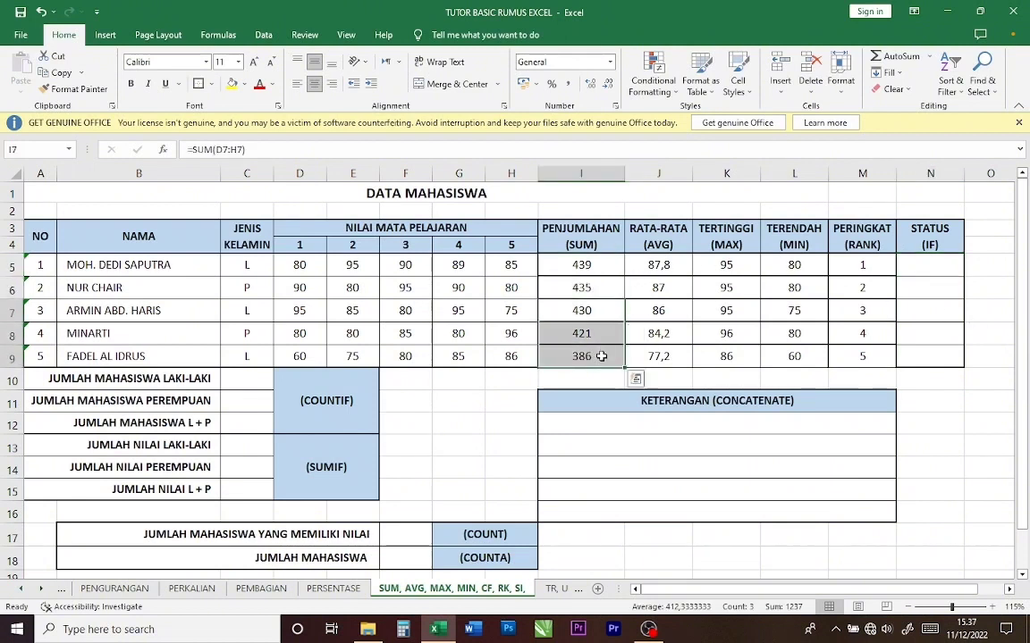
pyautogui.moveTo(592, 265); pyautogui.dragTo(602, 352)
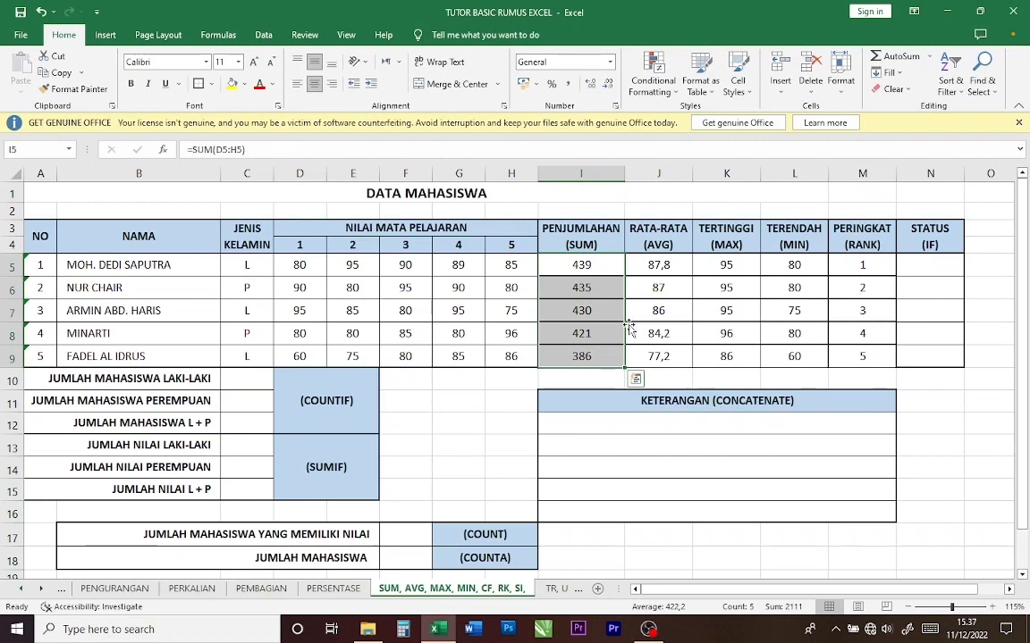
# Step: Start an IF formula in cell N5 of the STATUS column with the logical test I5>400
pyautogui.click(907, 268)
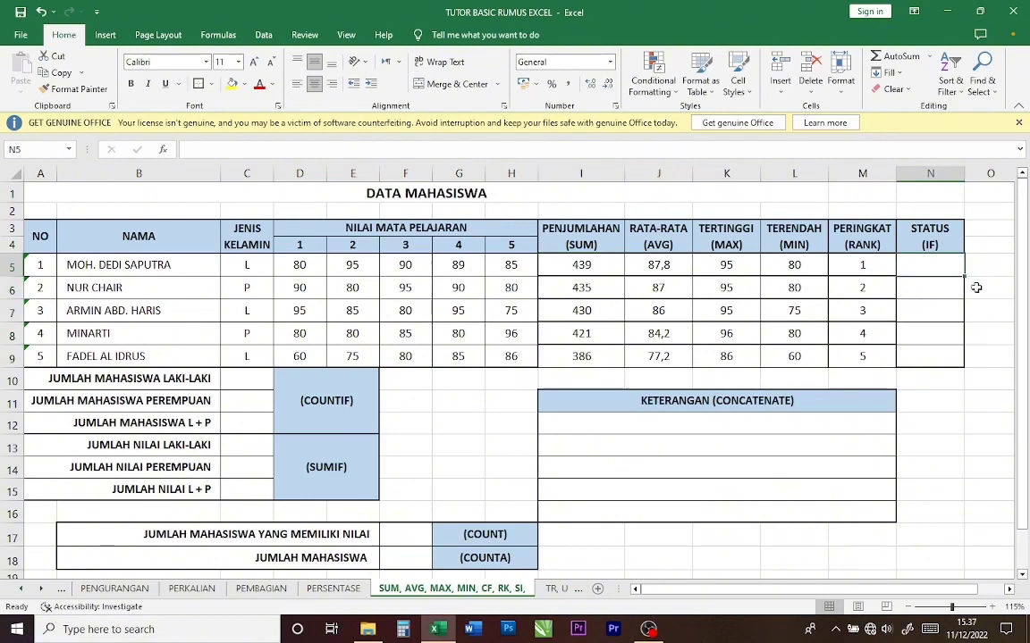
pyautogui.write('=')
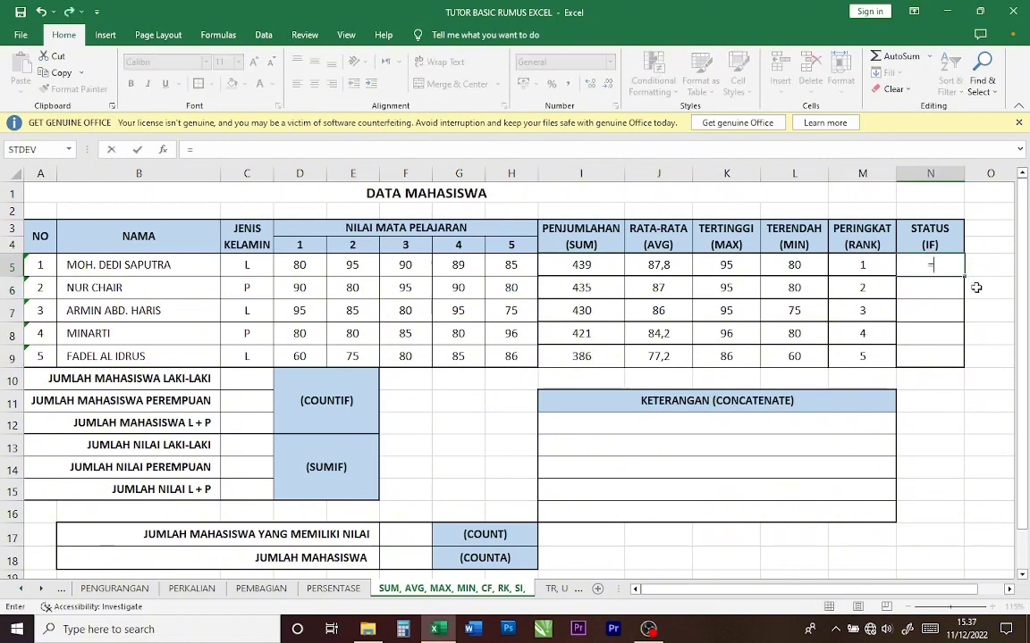
pyautogui.write('IF(')
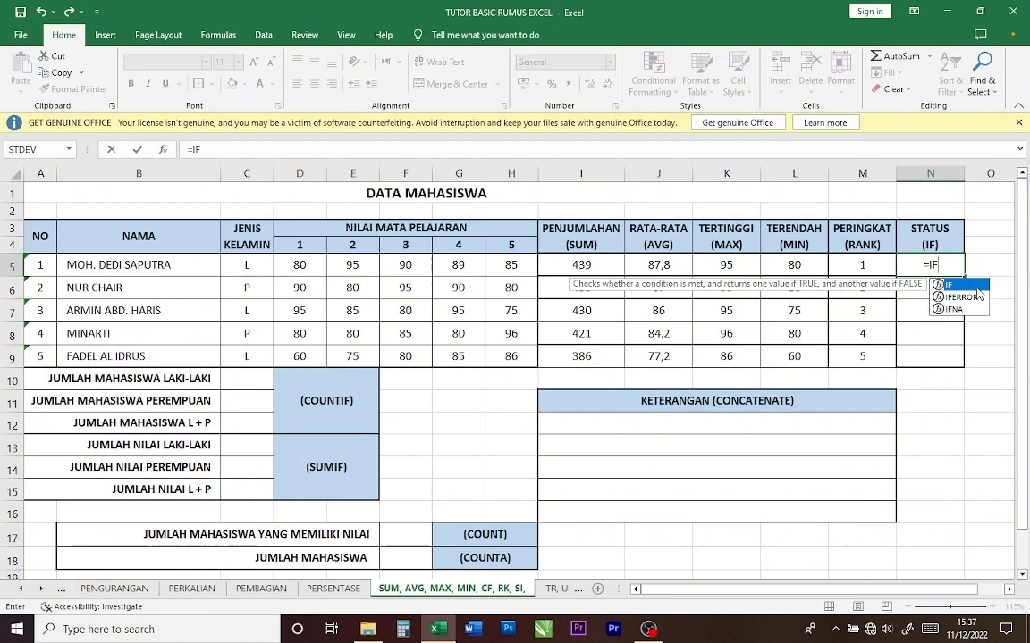
pyautogui.doubleClick(976, 286)
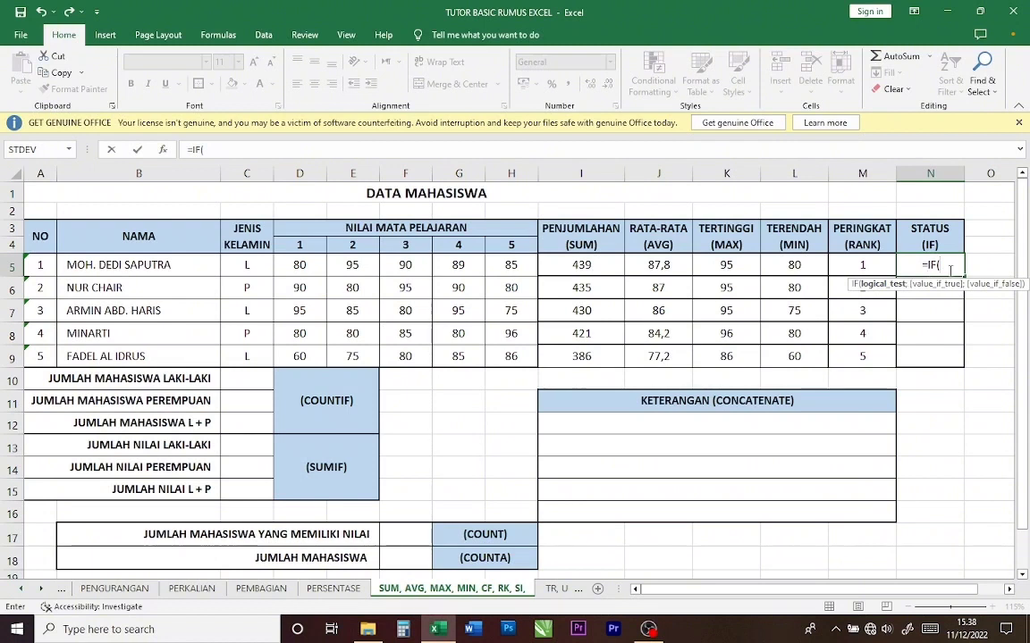
pyautogui.click(591, 265)
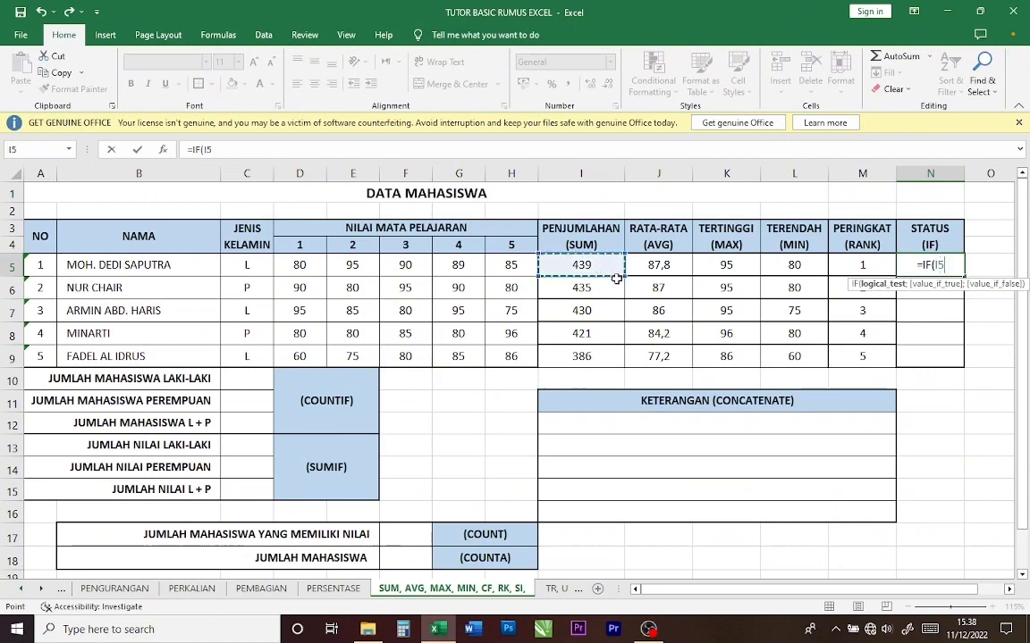
pyautogui.write('>')
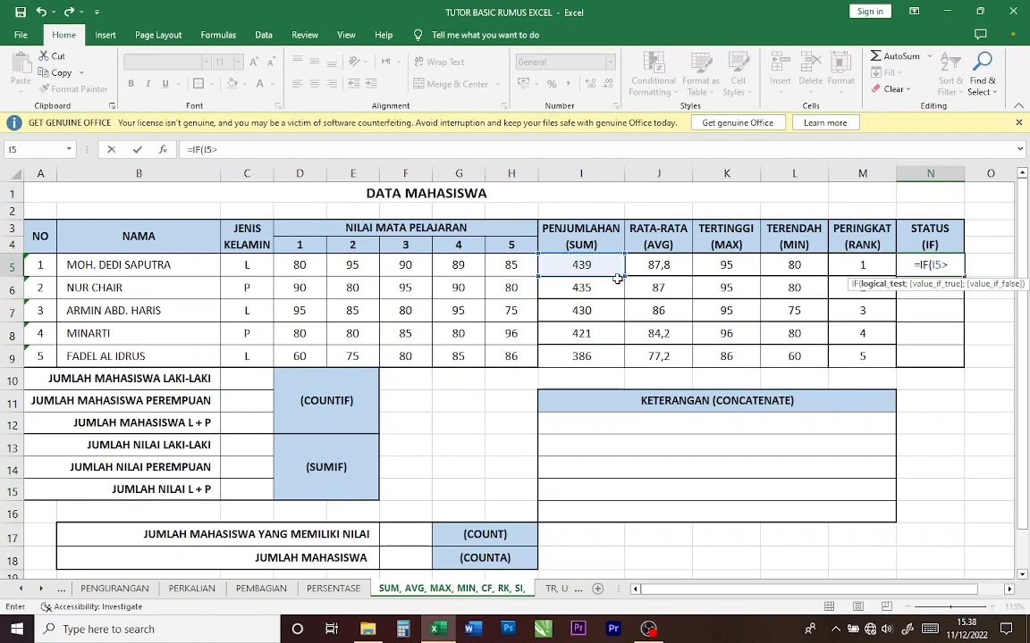
pyautogui.write('400')
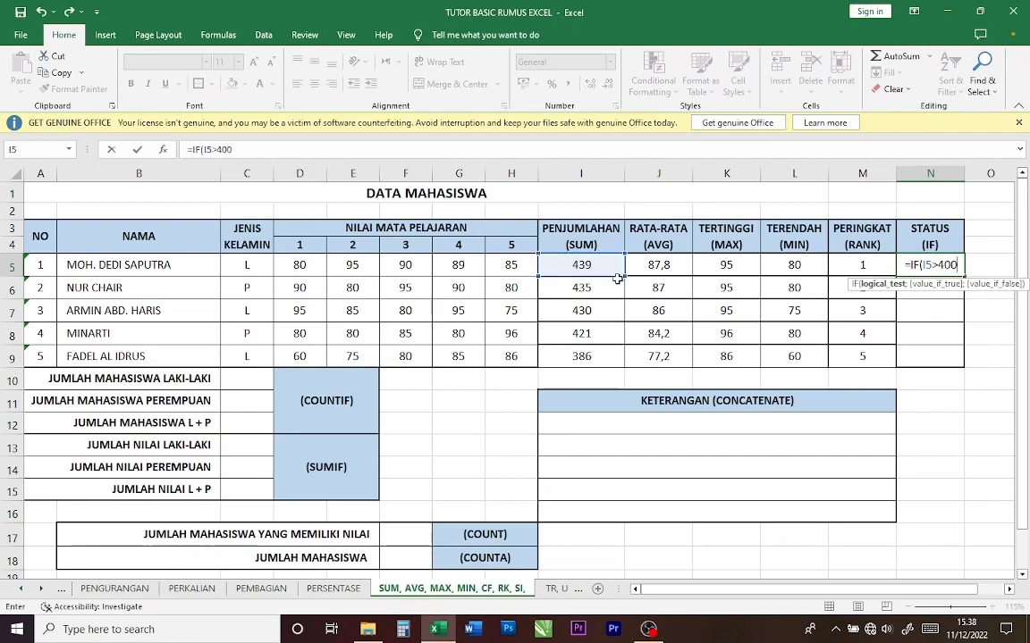
pyautogui.write(';')
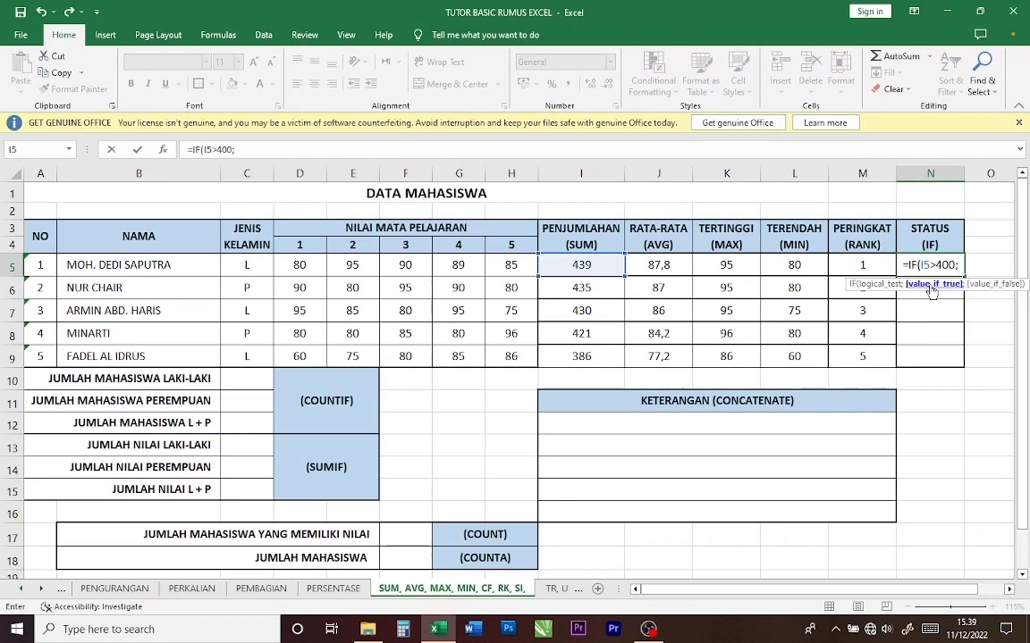
# Step: Complete the IF formula in N5 with "LULUS" as the value if true and "GAGAL" as the value if false
pyautogui.write('"LULU')
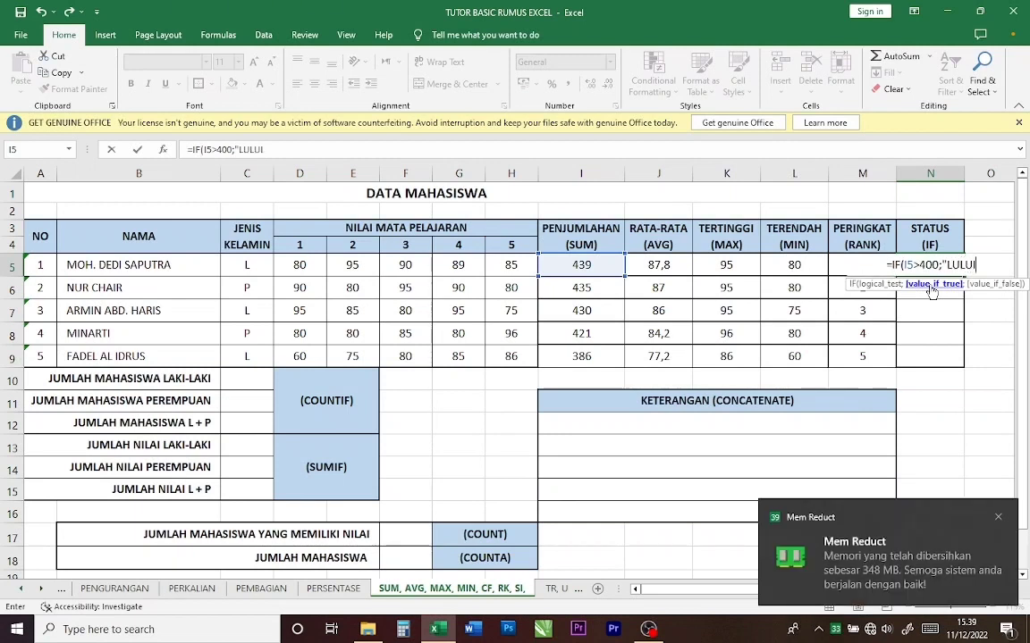
pyautogui.write('S"')
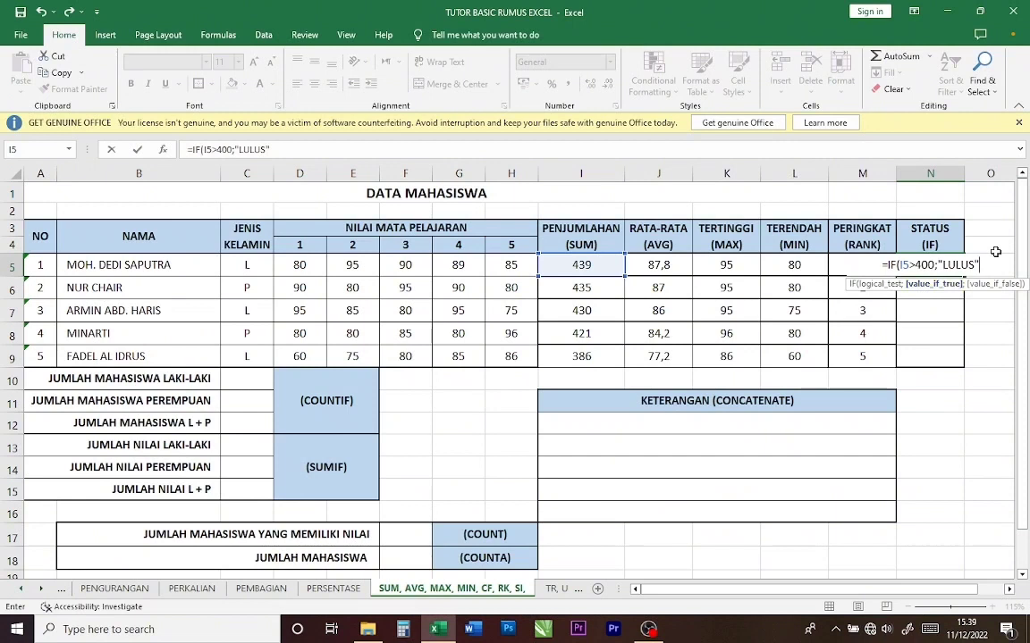
pyautogui.write(';')
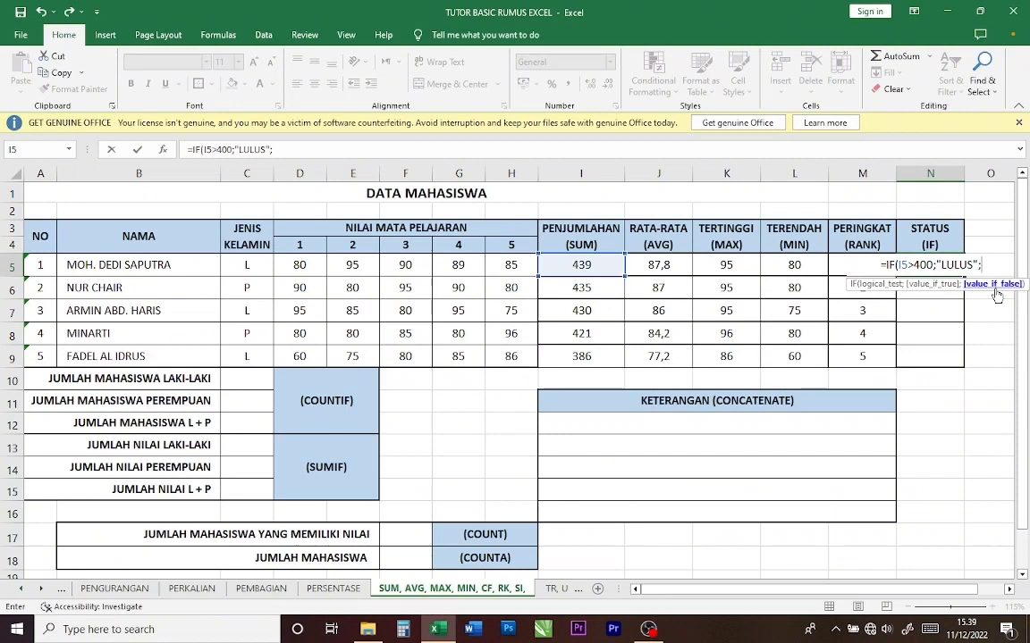
pyautogui.write('"')
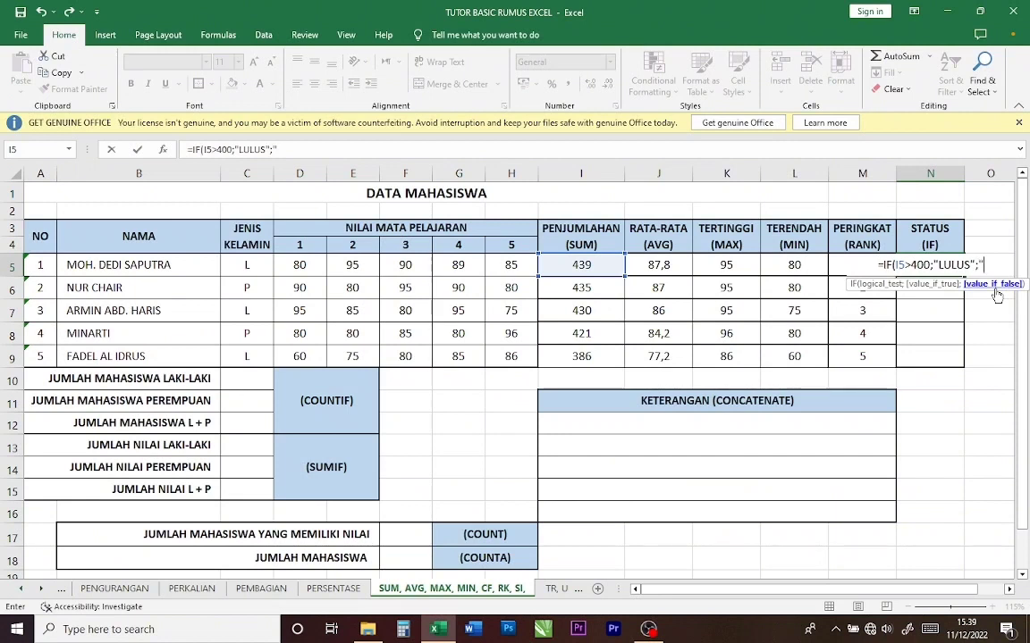
pyautogui.write('GAGAL')
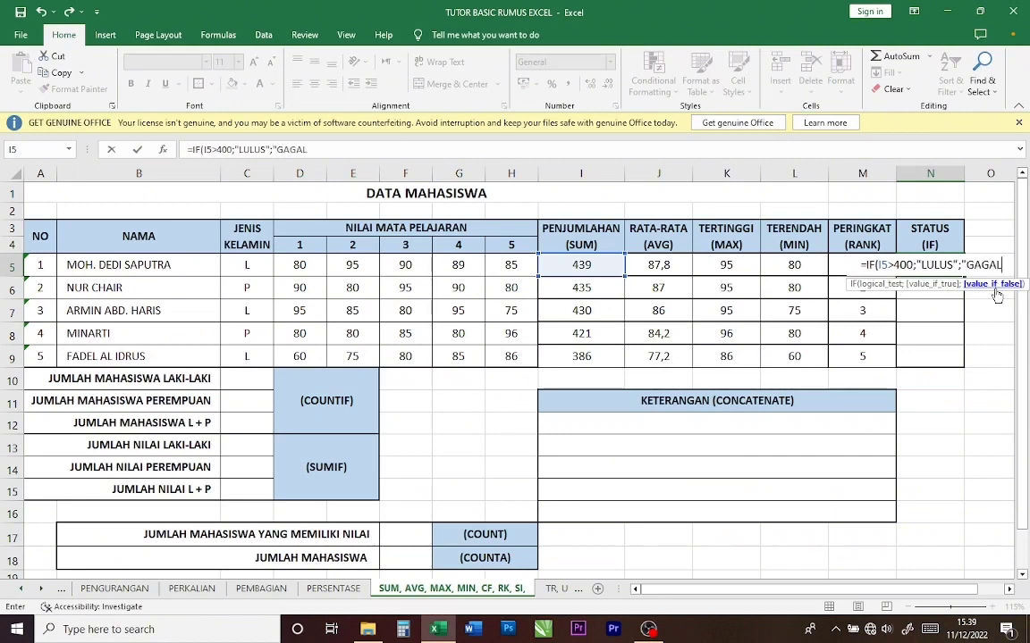
pyautogui.write('"')
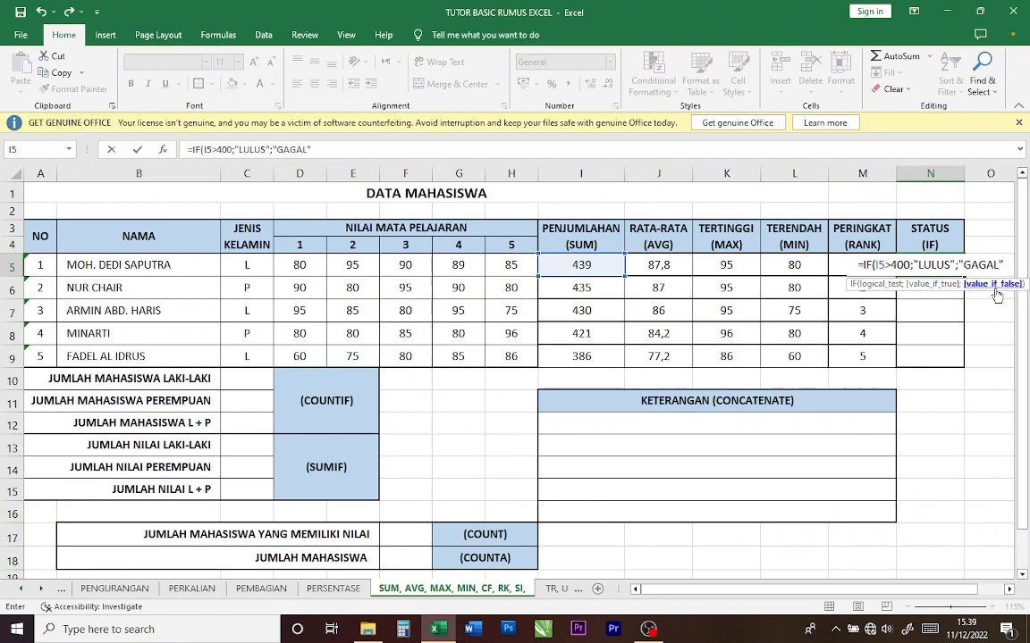
pyautogui.write(')')
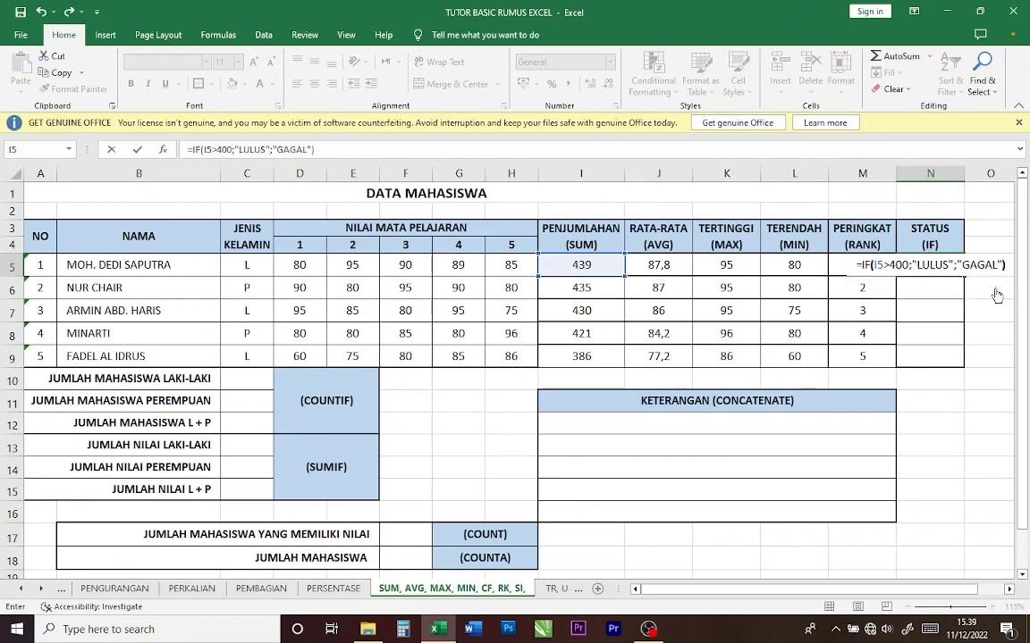
pyautogui.press('Return')
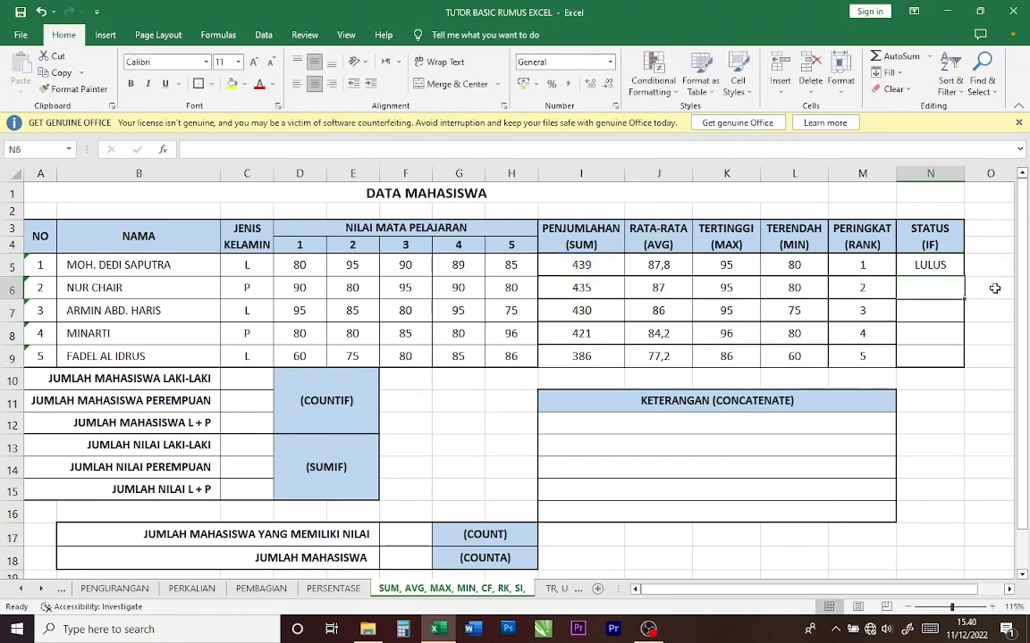
# Step: Fill the IF formula from N5 down to N9 in the STATUS column
pyautogui.click(955, 264)
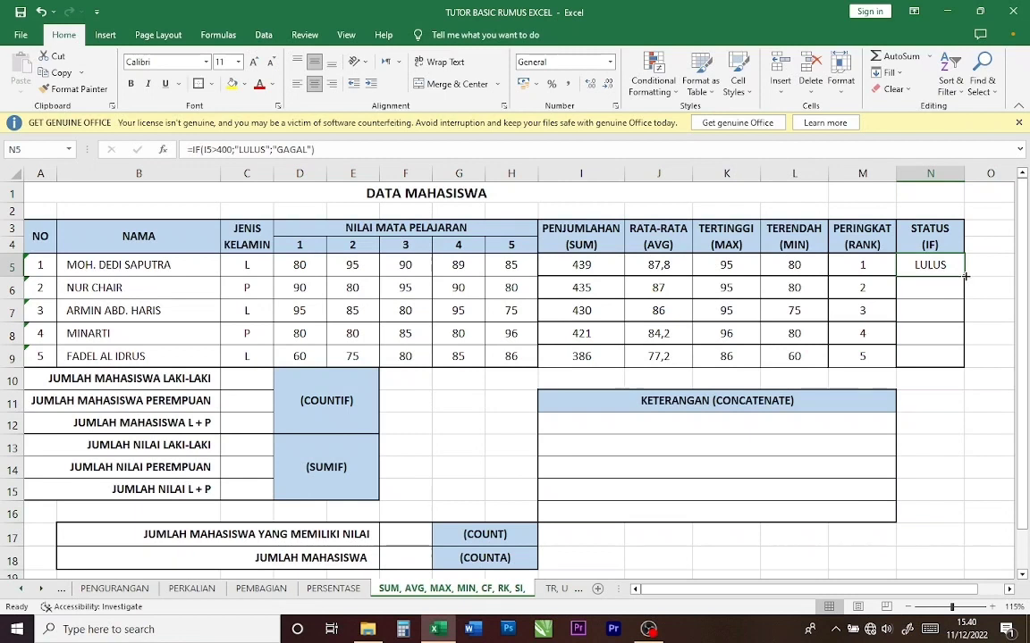
pyautogui.moveTo(965, 277); pyautogui.dragTo(967, 361)
pyautogui.click(937, 375)
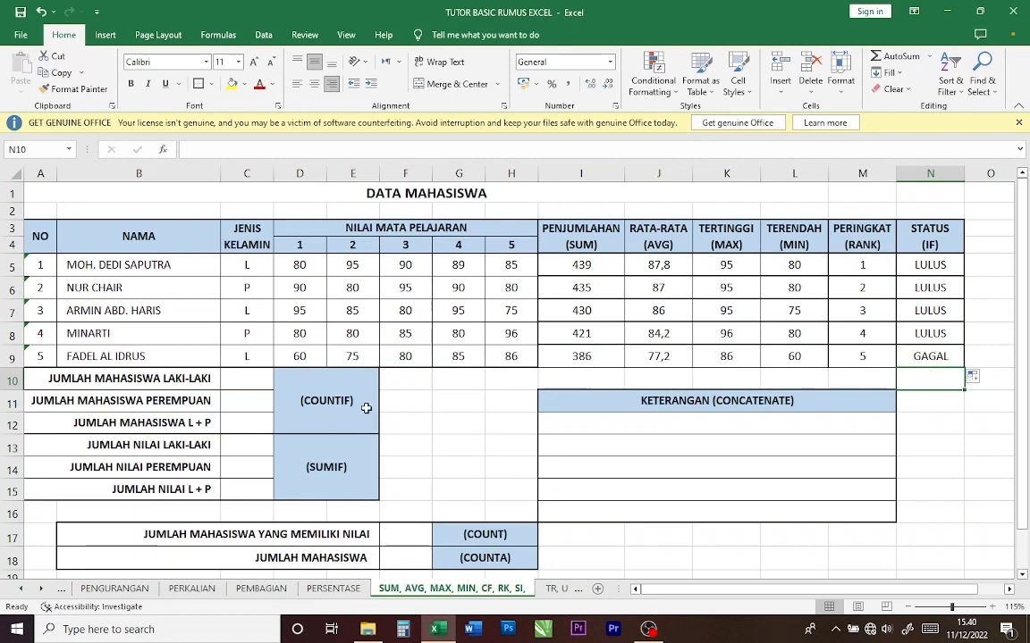
pyautogui.doubleClick(340, 414)
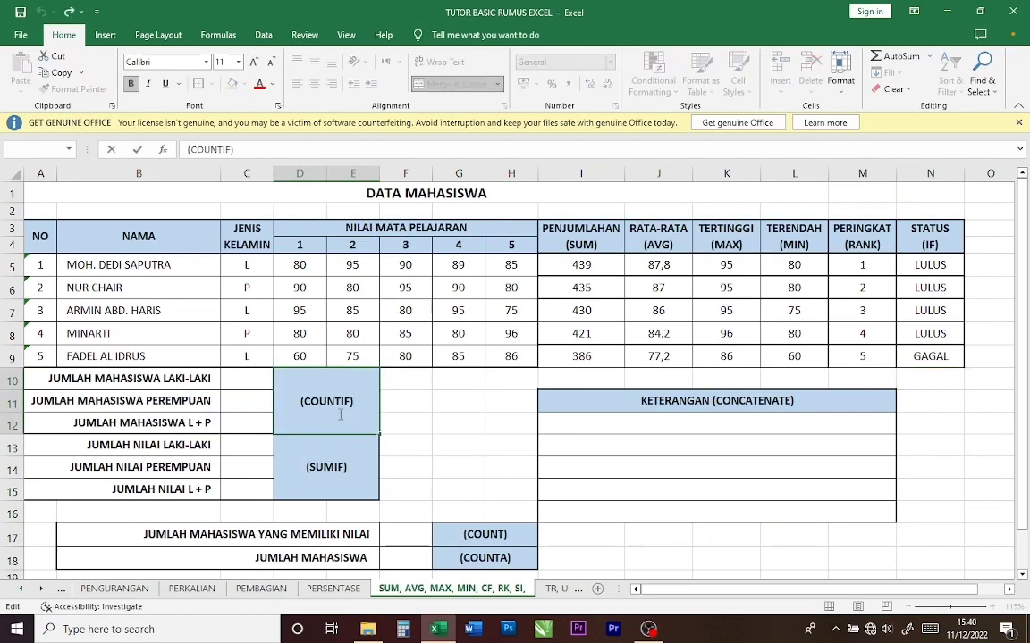
pyautogui.press('Return')
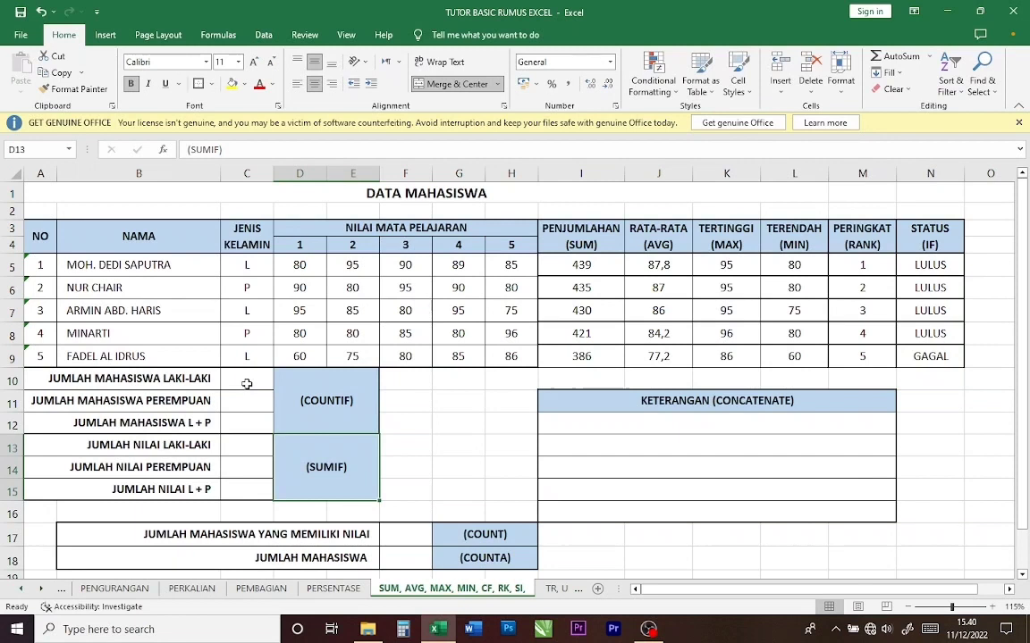
pyautogui.click(246, 237)
pyautogui.moveTo(242, 264); pyautogui.dragTo(243, 333)
# Step: Count the male students in C10 with the formula =COUNTIF(C5:C9;"L")
pyautogui.click(244, 379)
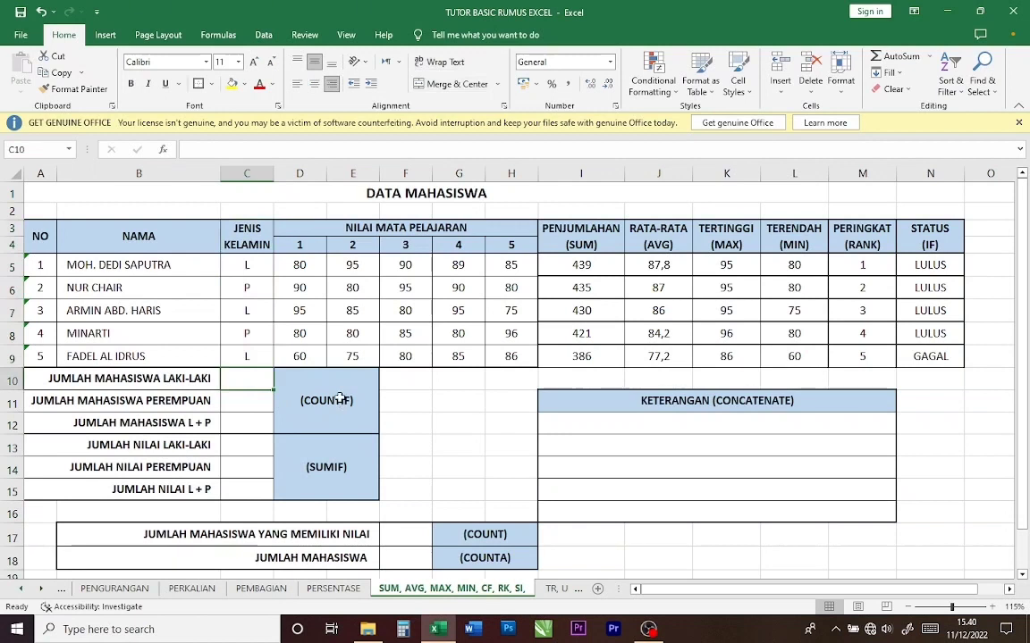
pyautogui.write('=COUNTIF')
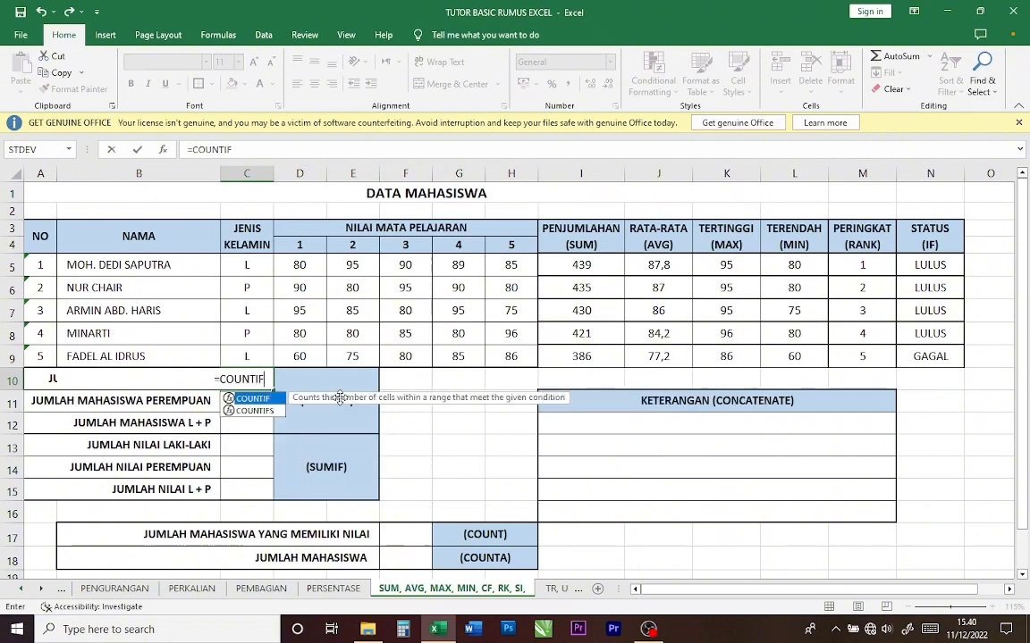
pyautogui.write('(')
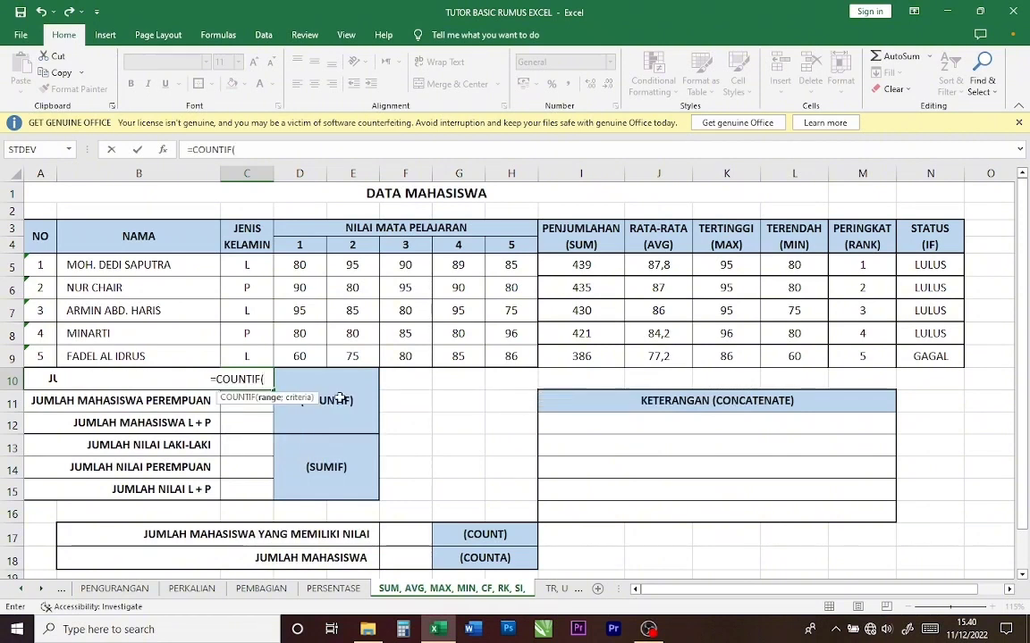
pyautogui.moveTo(247, 266); pyautogui.dragTo(262, 364)
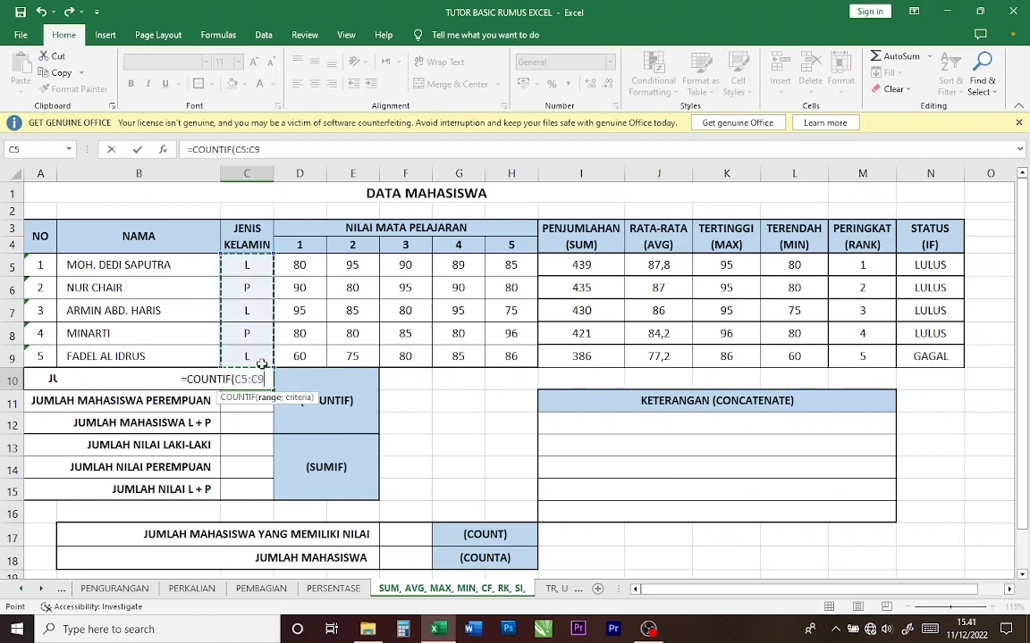
pyautogui.write(';"')
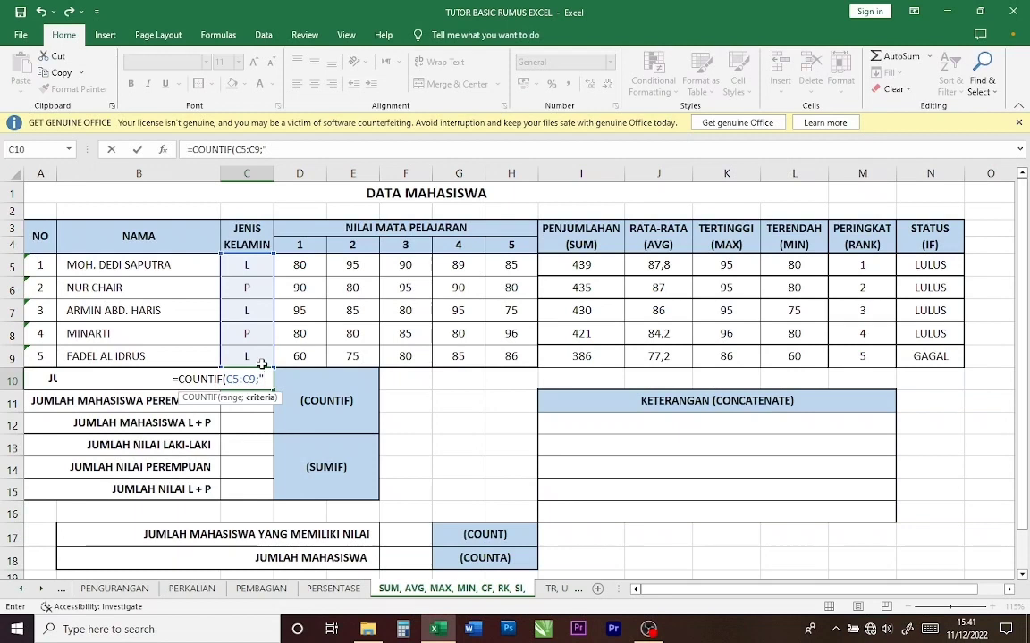
pyautogui.write('L')
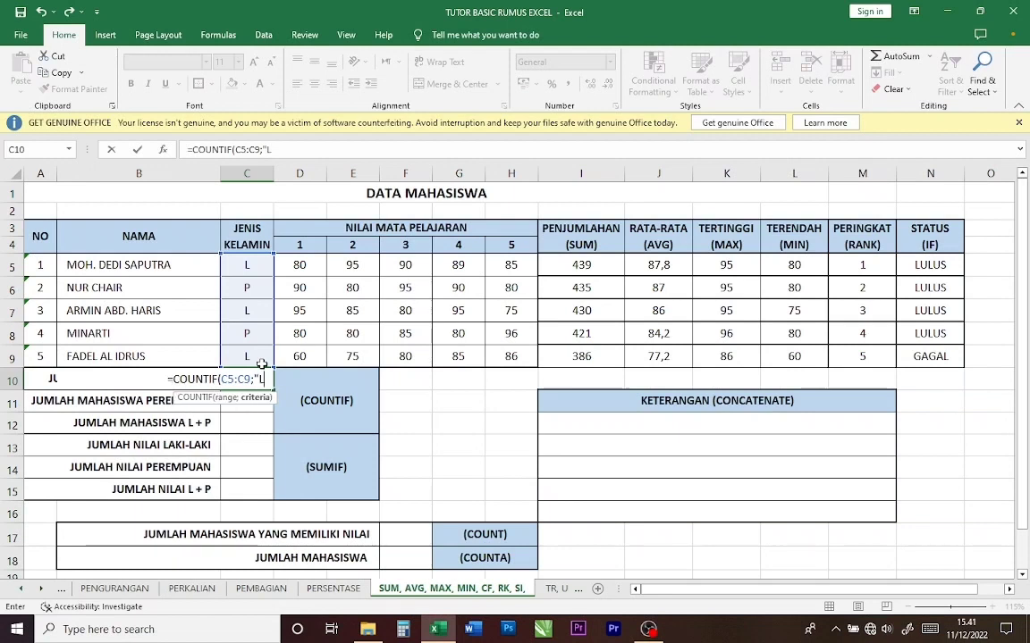
pyautogui.write('")')
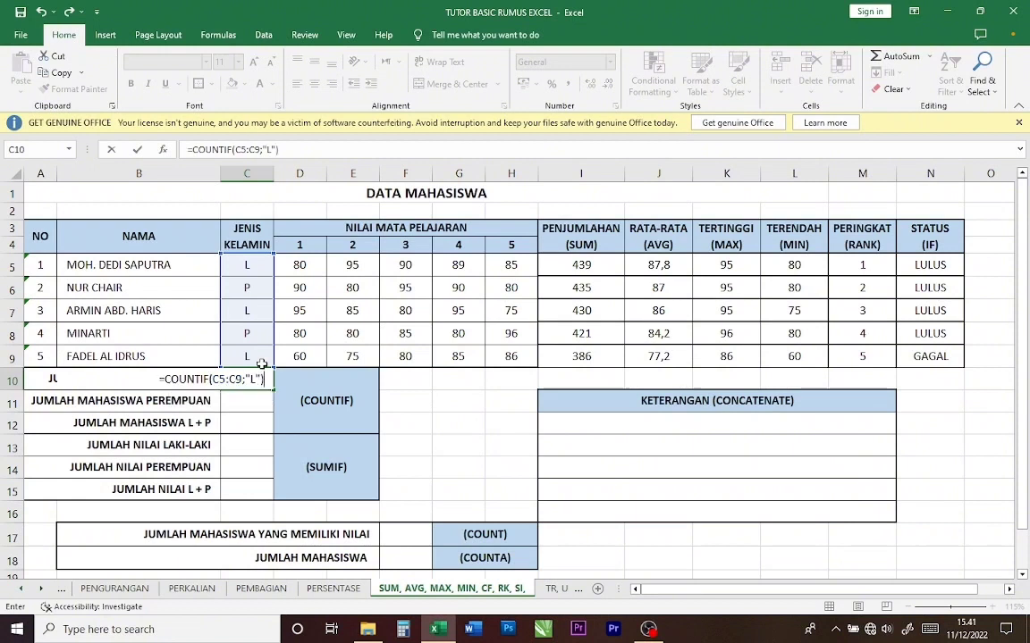
pyautogui.press('Return')
# Step: Count the female students in C11 with =COUNTIF(C5:C9;"P") and total both counts in C12 with =SUM(C10:C11)
pyautogui.write('=')
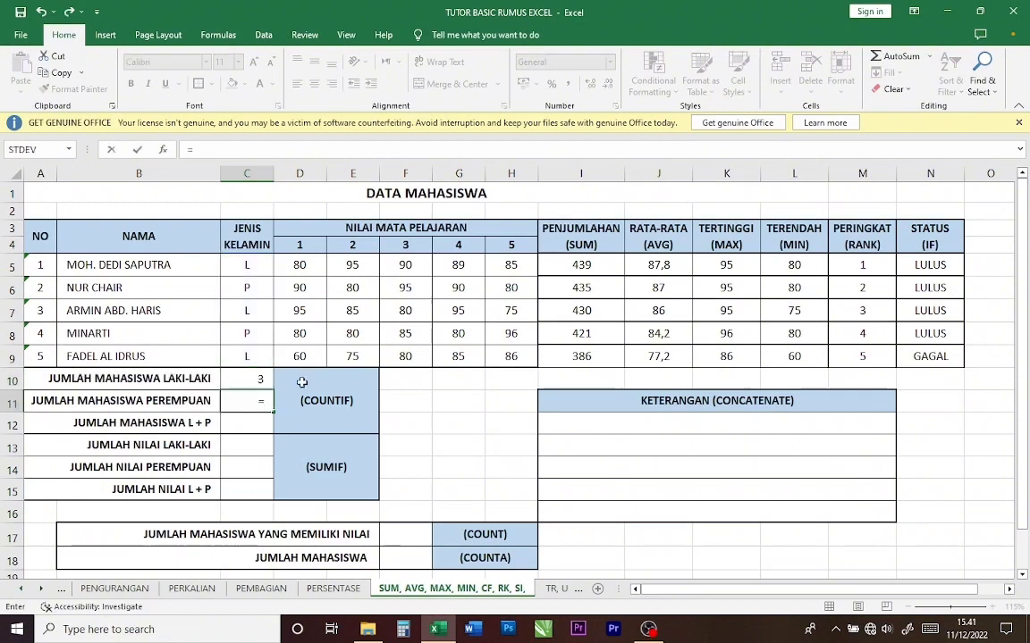
pyautogui.write('CON')
pyautogui.press('BackSpace')
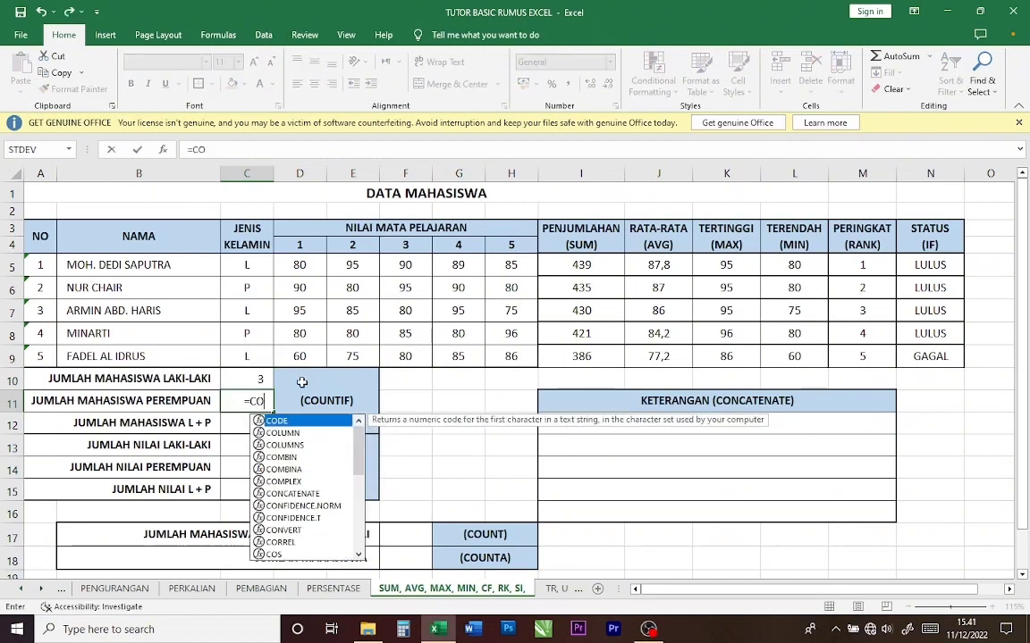
pyautogui.write('UNTIF(')
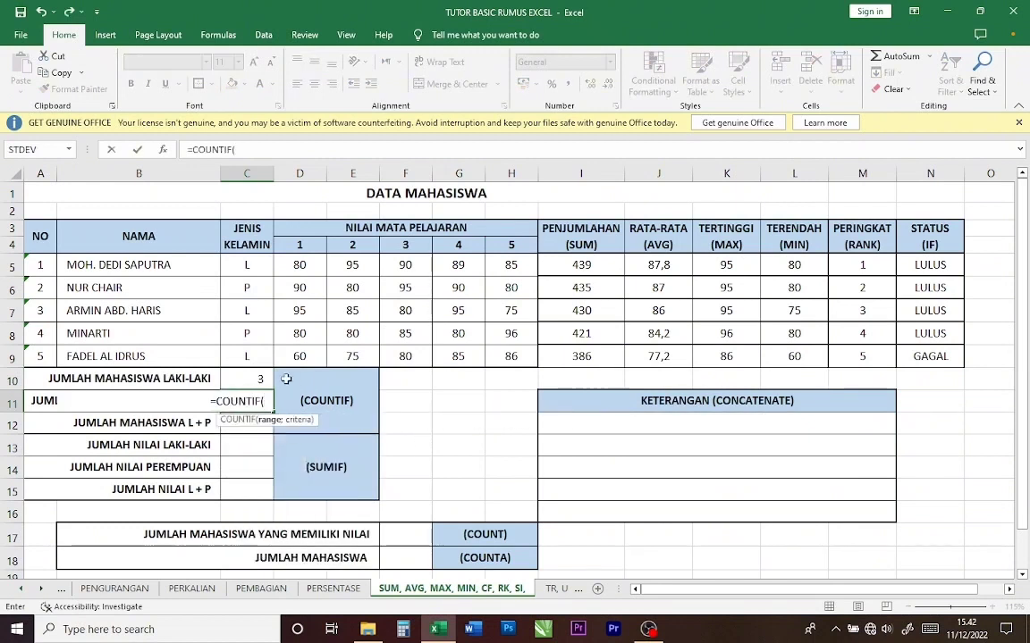
pyautogui.moveTo(247, 264); pyautogui.dragTo(249, 357)
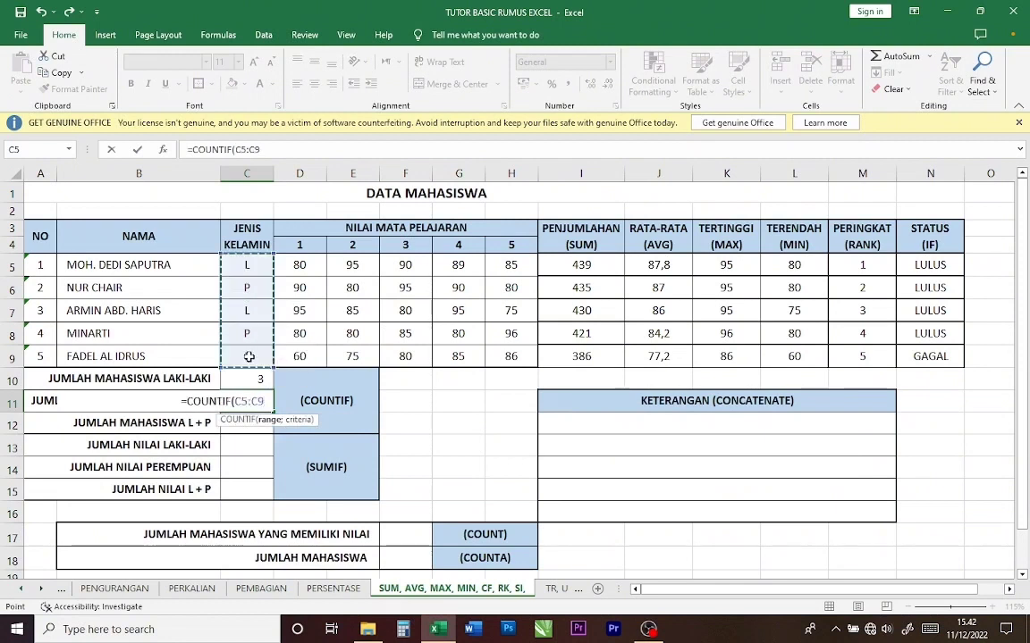
pyautogui.write(';')
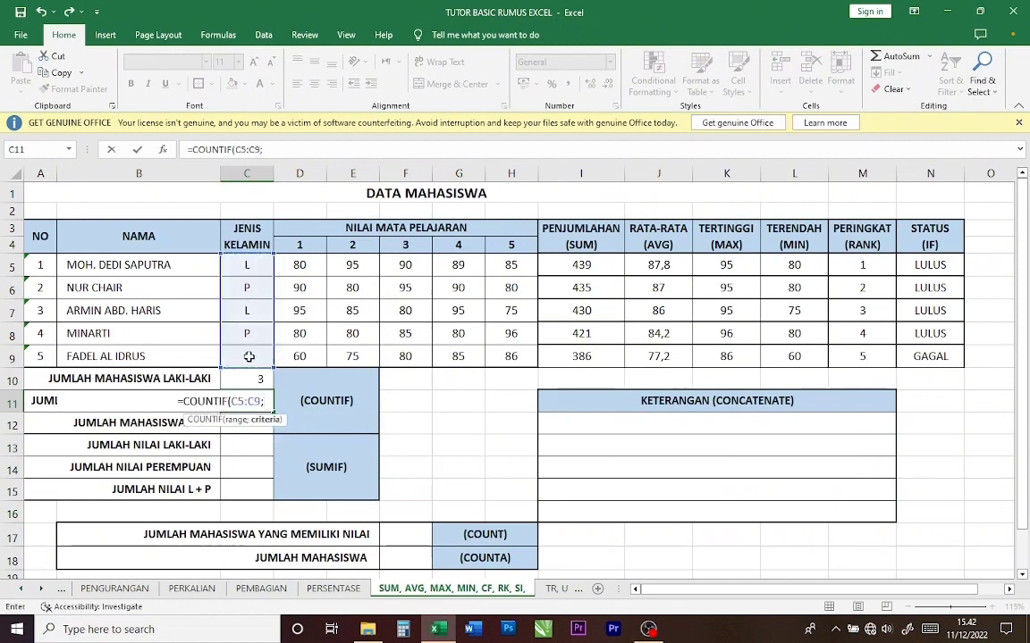
pyautogui.write('"P")')
pyautogui.press('Return')
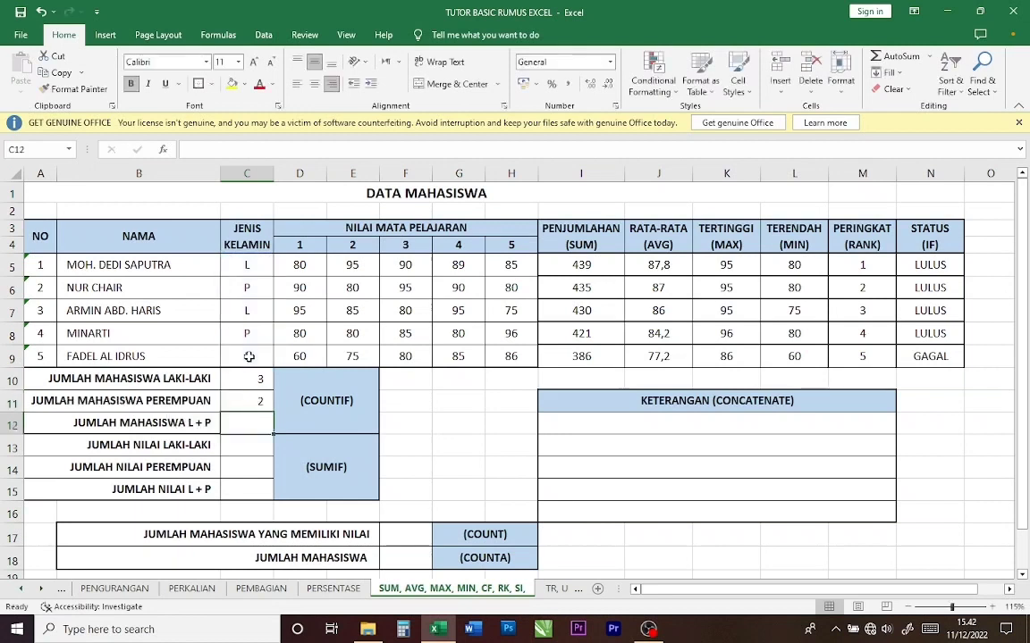
pyautogui.click(887, 59)
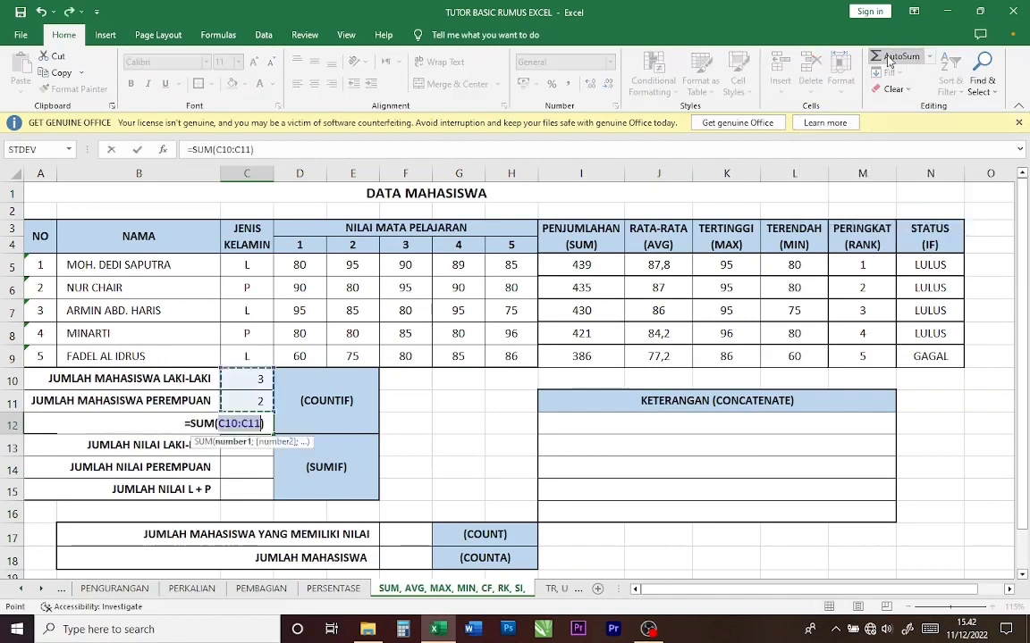
pyautogui.press('Return')
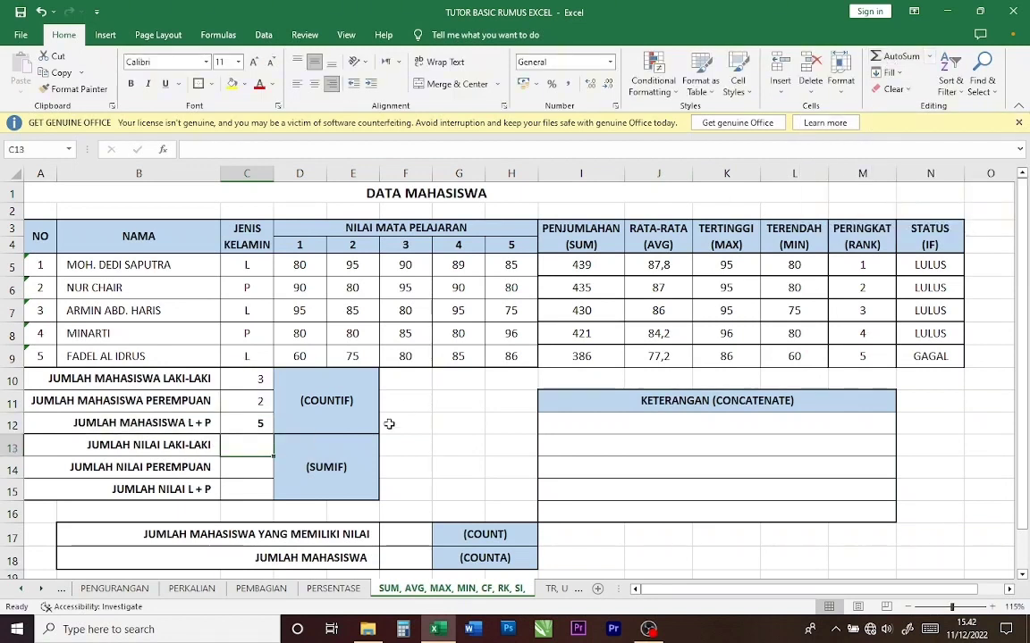
# Step: Start a SUMIF formula in C13 for JUMLAH NILAI LAKI-LAKI with C5:C9 as the criteria range
pyautogui.click(348, 461)
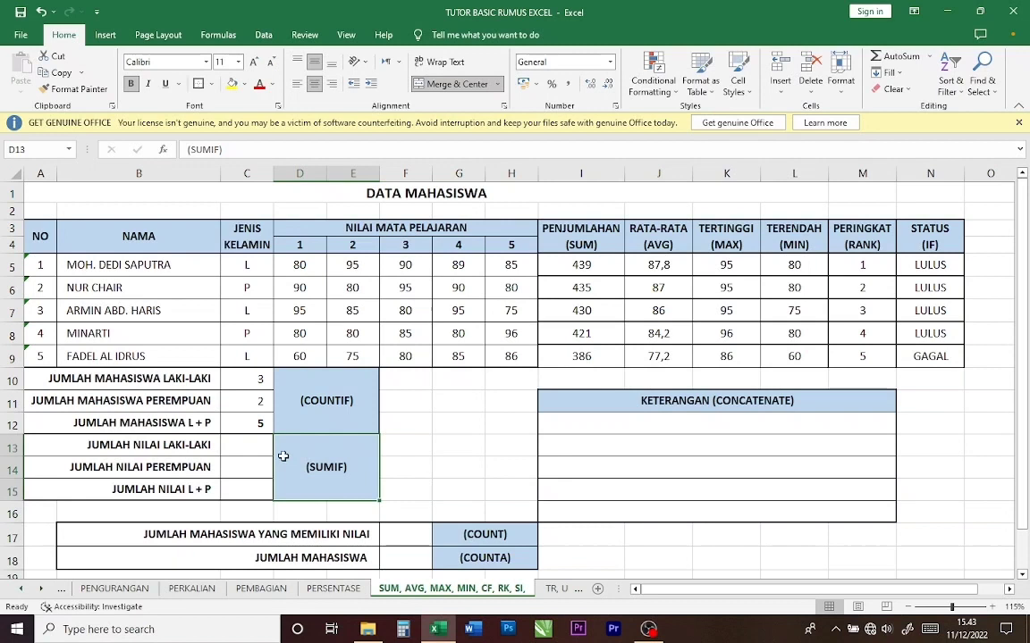
pyautogui.click(232, 445)
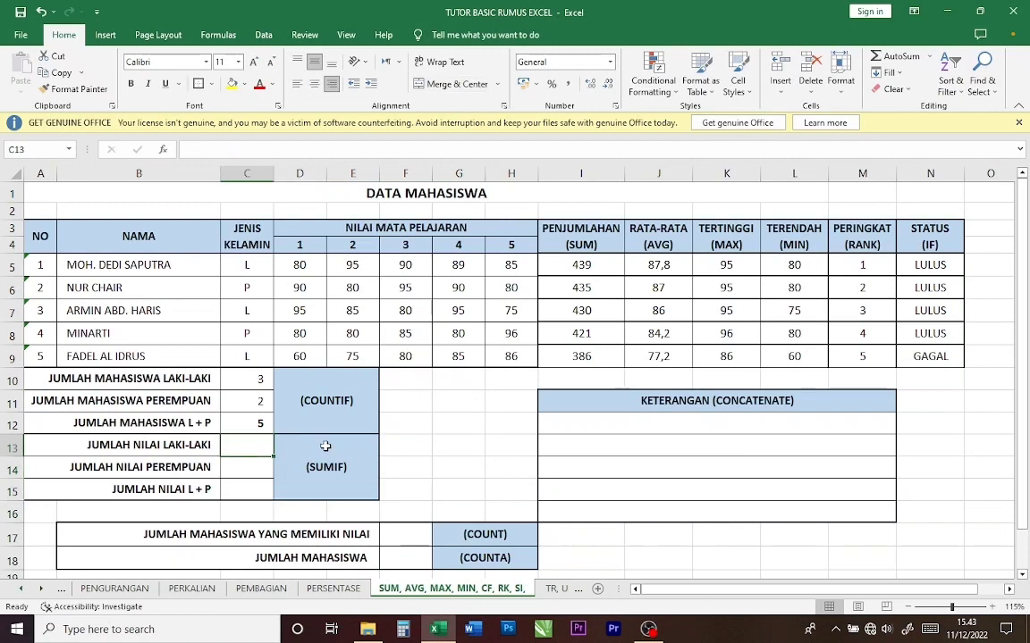
pyautogui.write('=SUMIF')
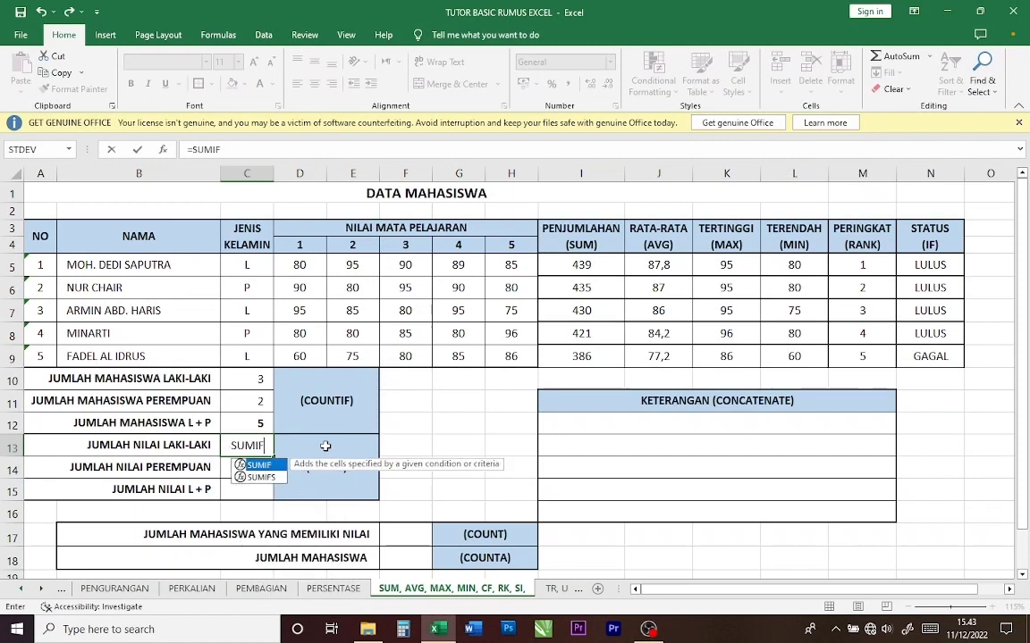
pyautogui.press('BackSpace')
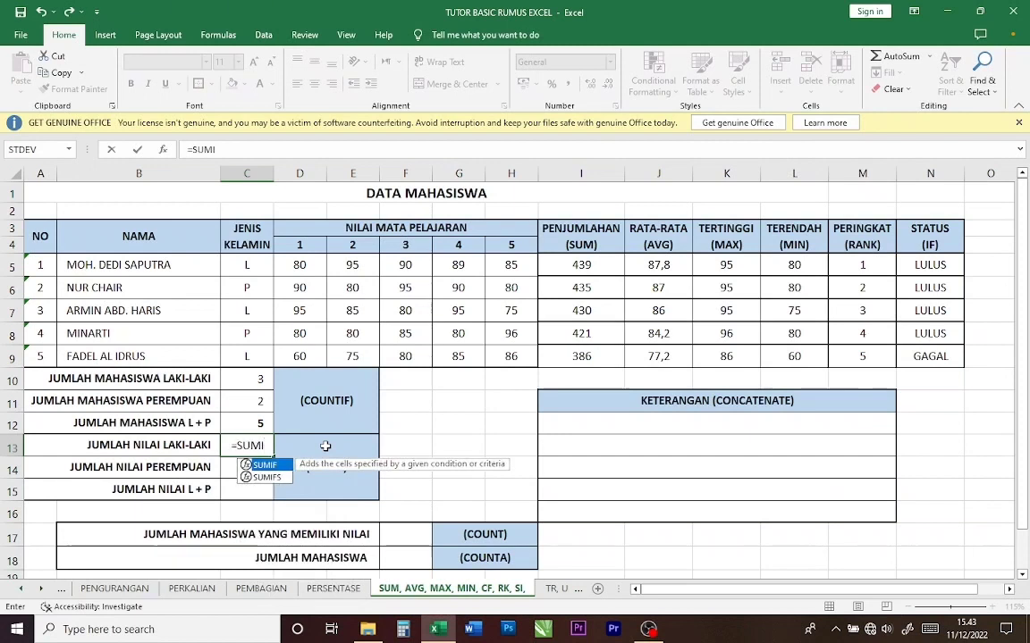
pyautogui.write('F(')
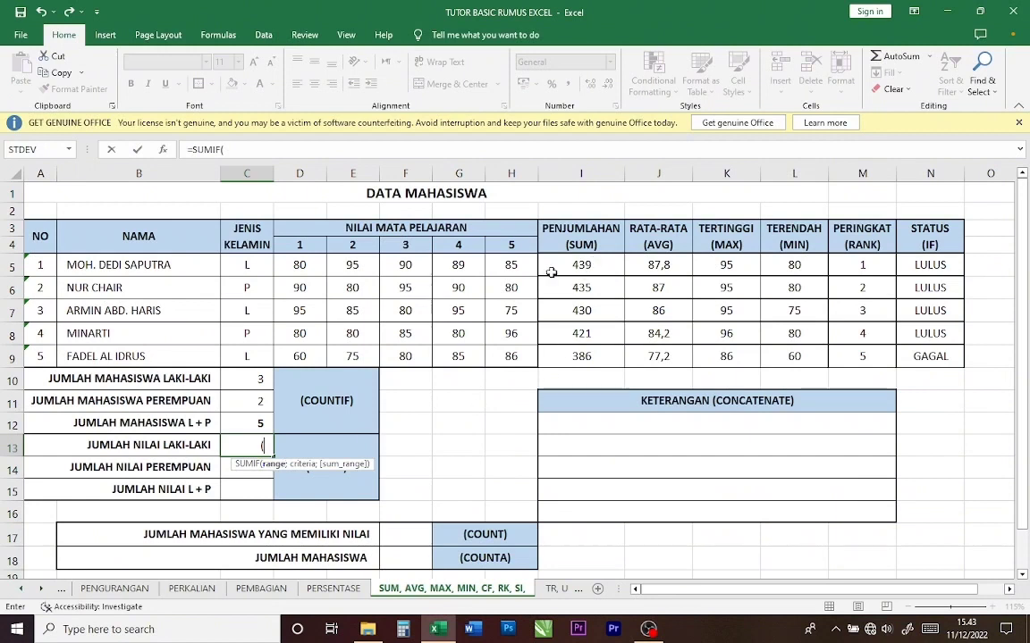
pyautogui.moveTo(226, 265); pyautogui.dragTo(242, 358)
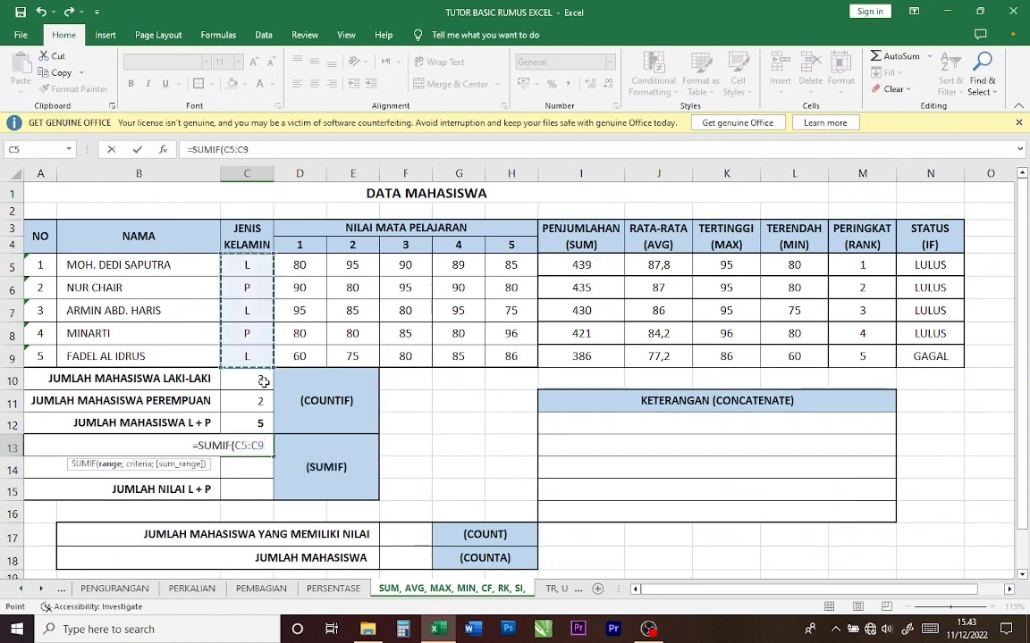
pyautogui.write(';')
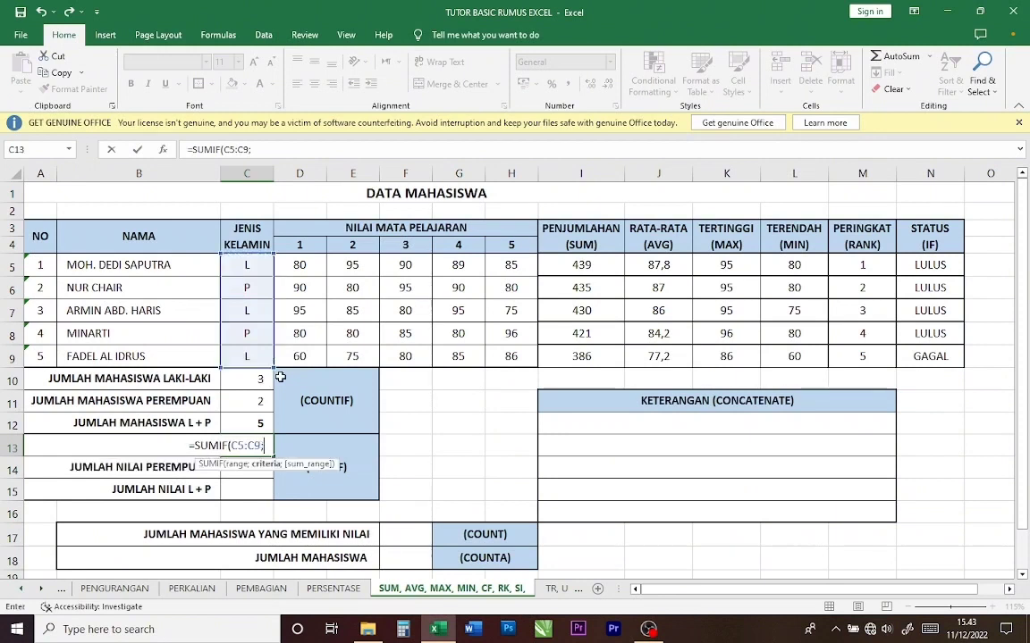
# Step: Complete the SUMIF formula in C13 with "L" as the criterion and I5:I9 as the sum range
pyautogui.write('"')
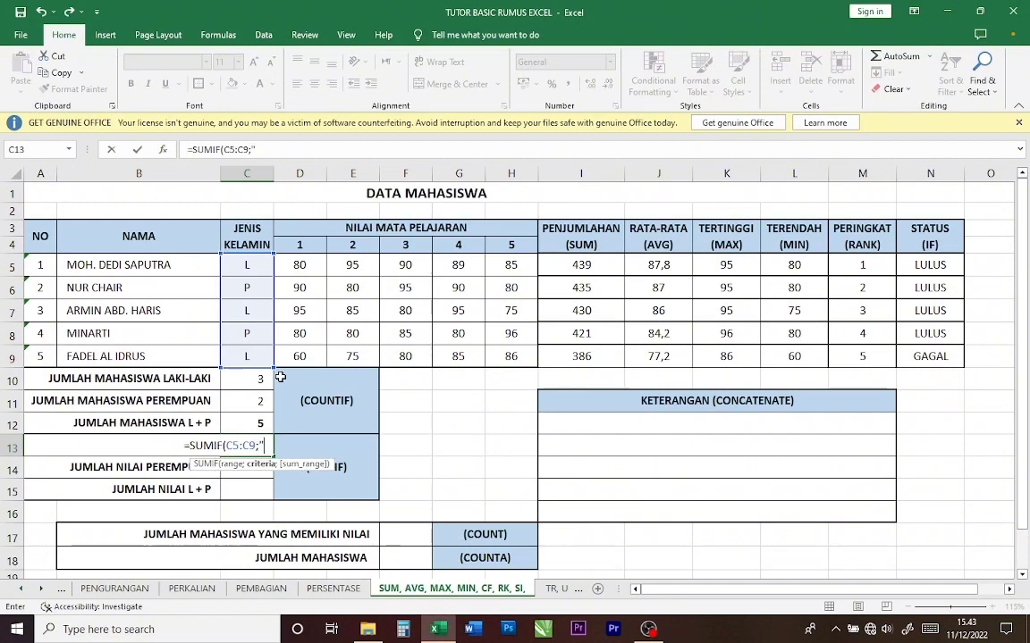
pyautogui.write('L')
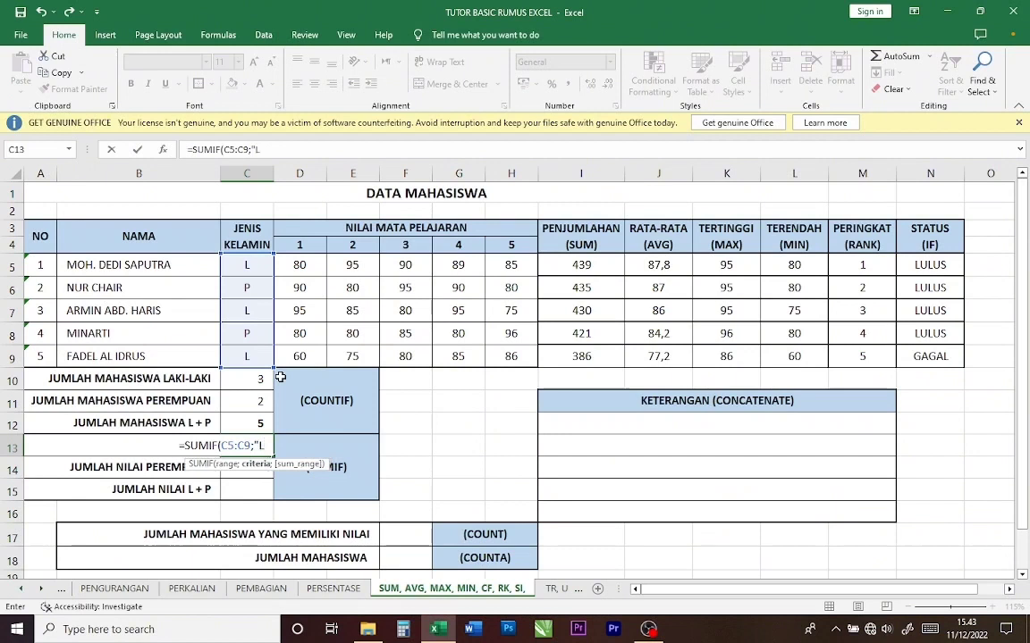
pyautogui.write('"')
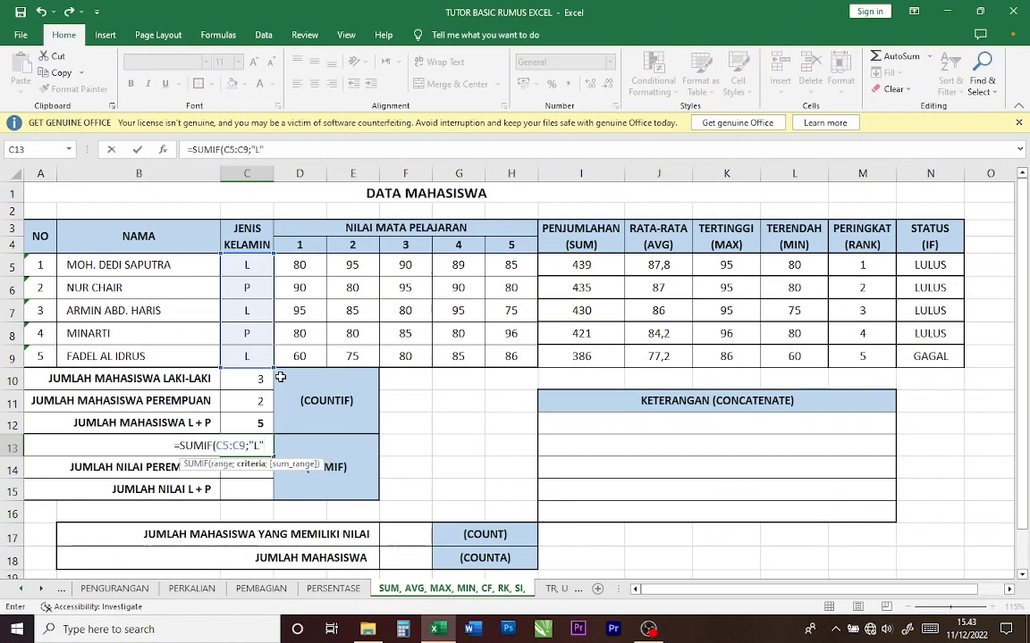
pyautogui.write(';')
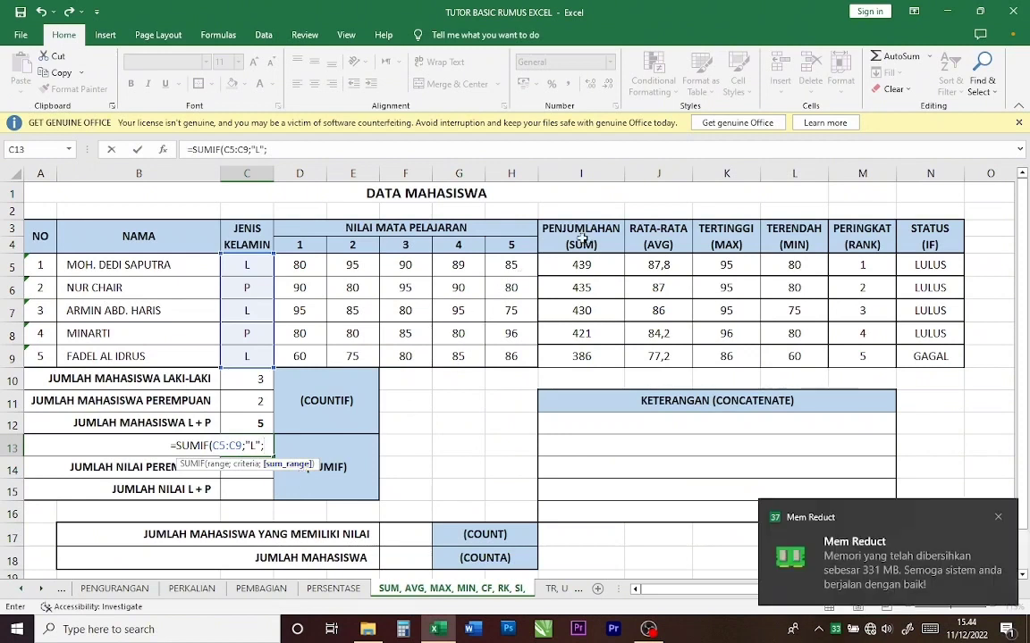
pyautogui.moveTo(575, 266); pyautogui.dragTo(568, 353)
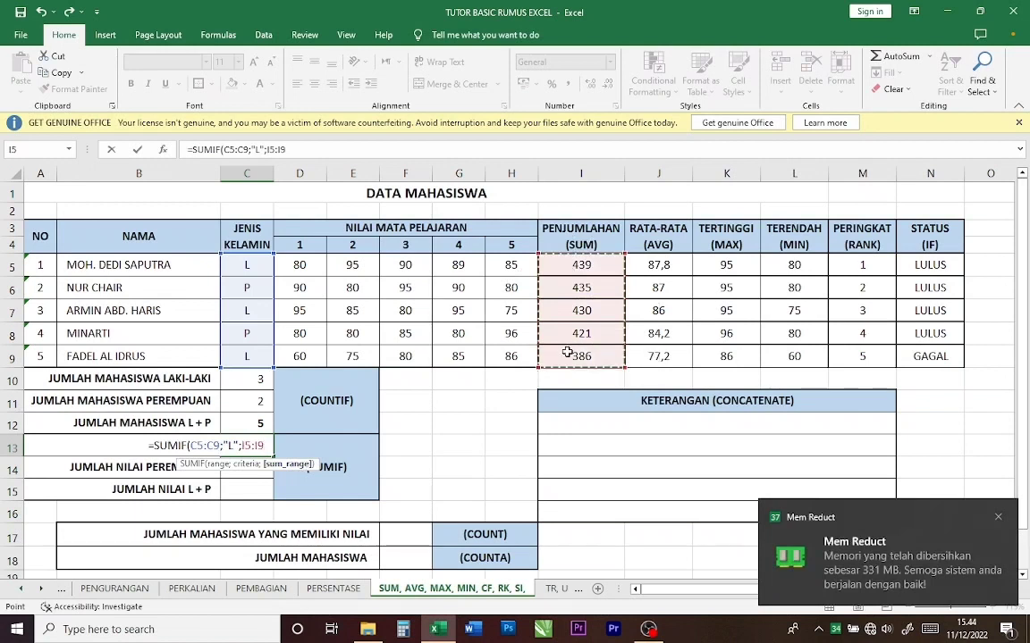
pyautogui.write(')')
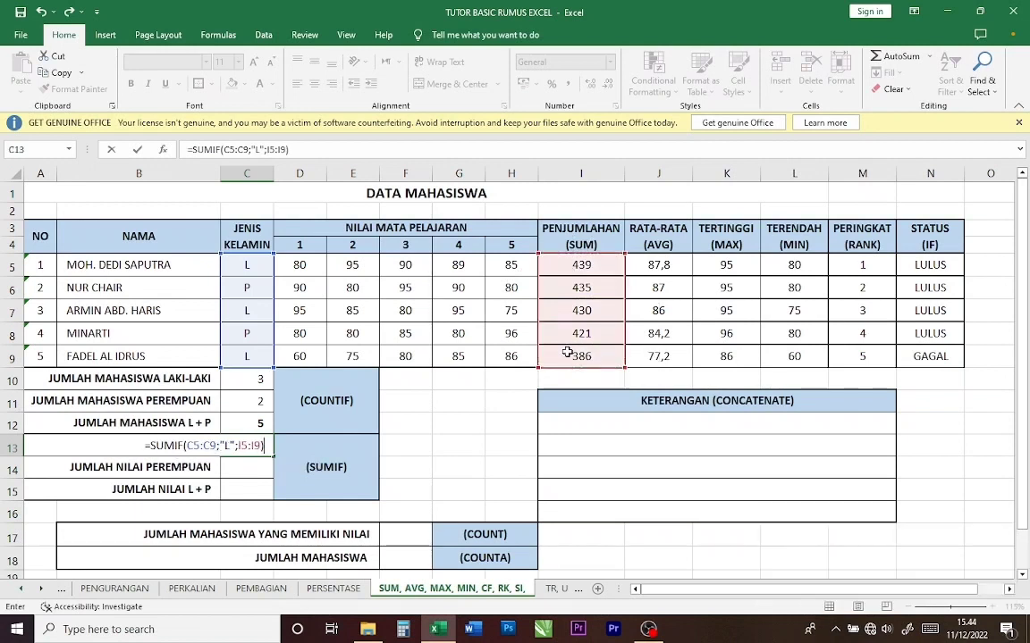
pyautogui.press('Return')
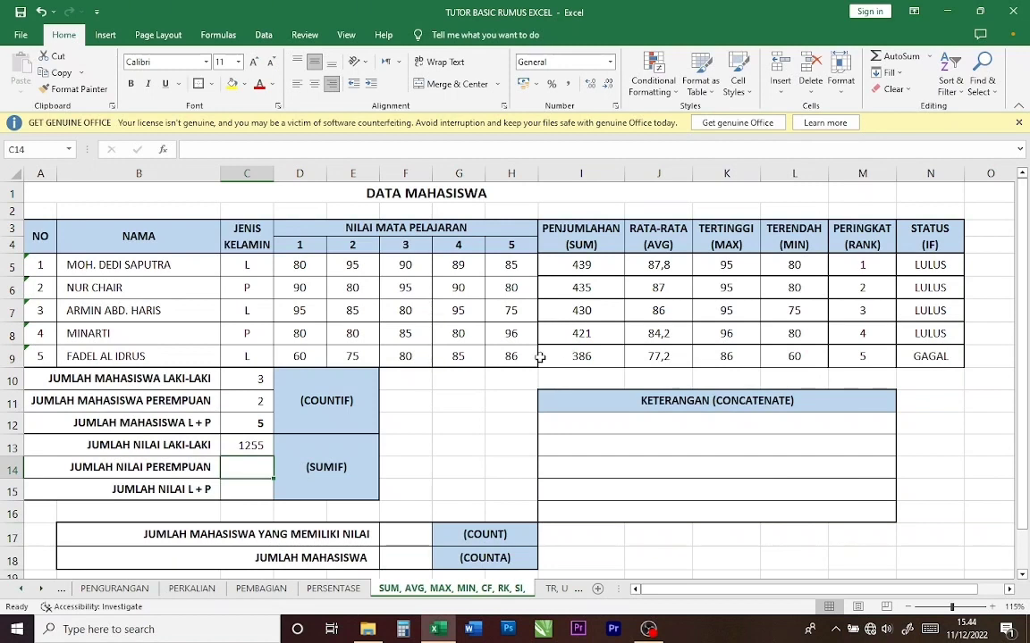
# Step: Sum the female students' scores in C14 with =SUMIF(C5:C9;"P";I5:I9) and total both score sums in C15 with =SUM(C13:C14)
pyautogui.write('=')
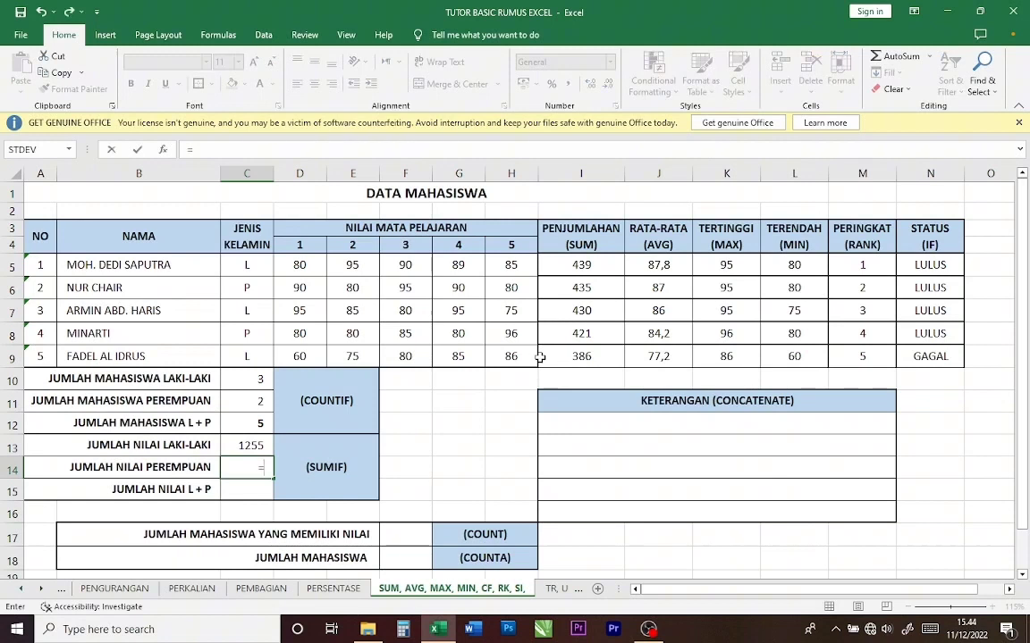
pyautogui.write('SU')
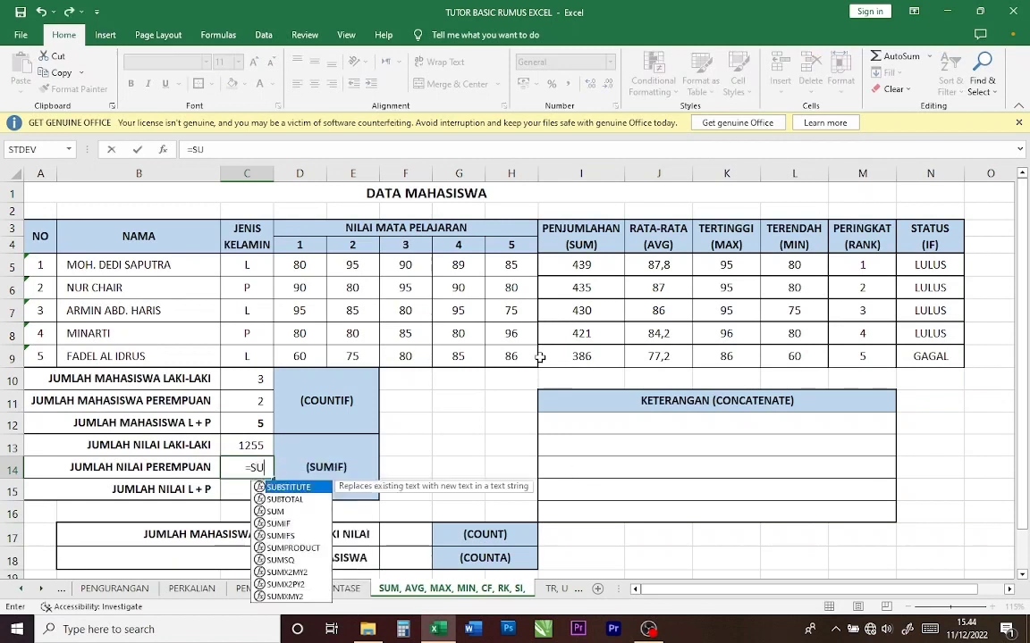
pyautogui.write('MIF(')
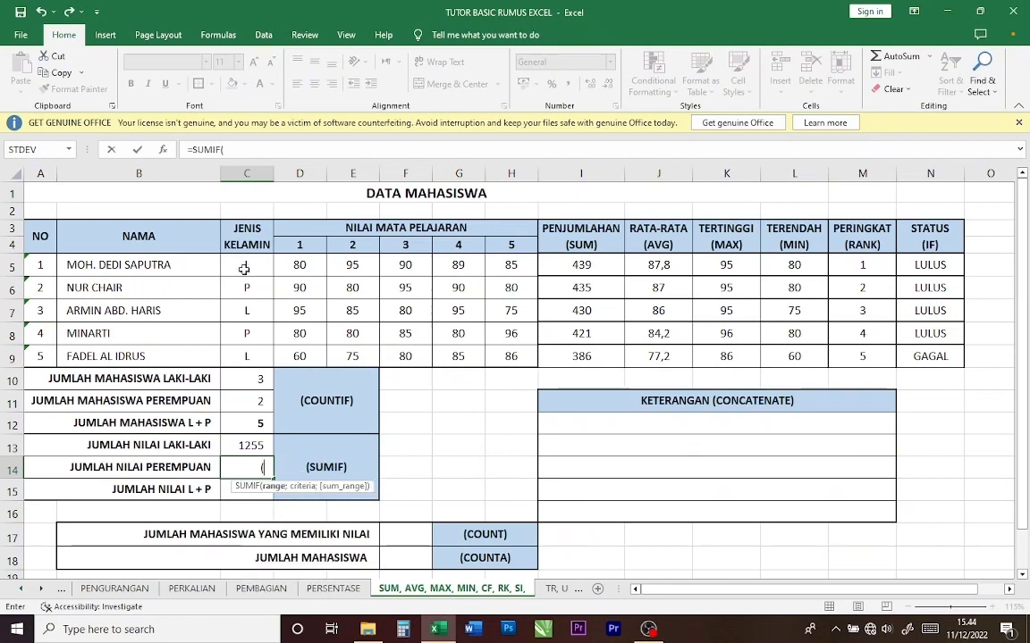
pyautogui.moveTo(246, 268); pyautogui.dragTo(244, 357)
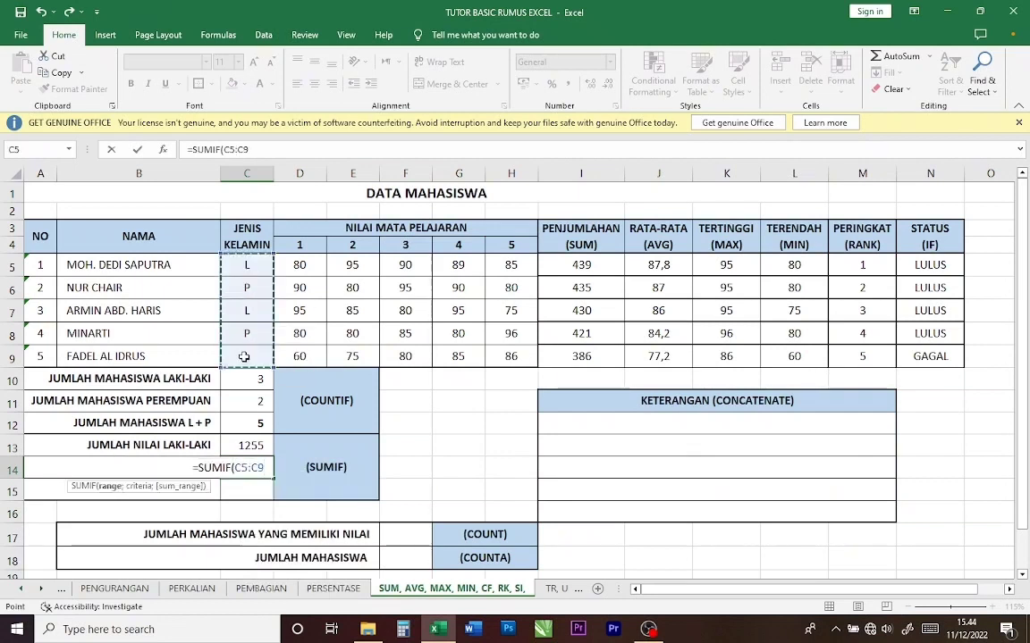
pyautogui.write(';')
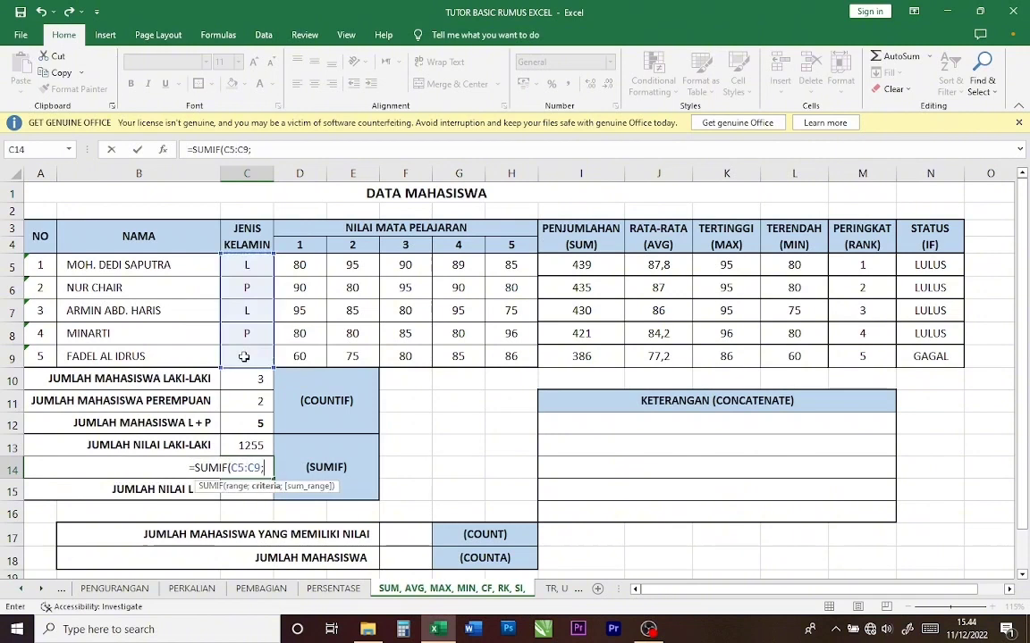
pyautogui.write('"')
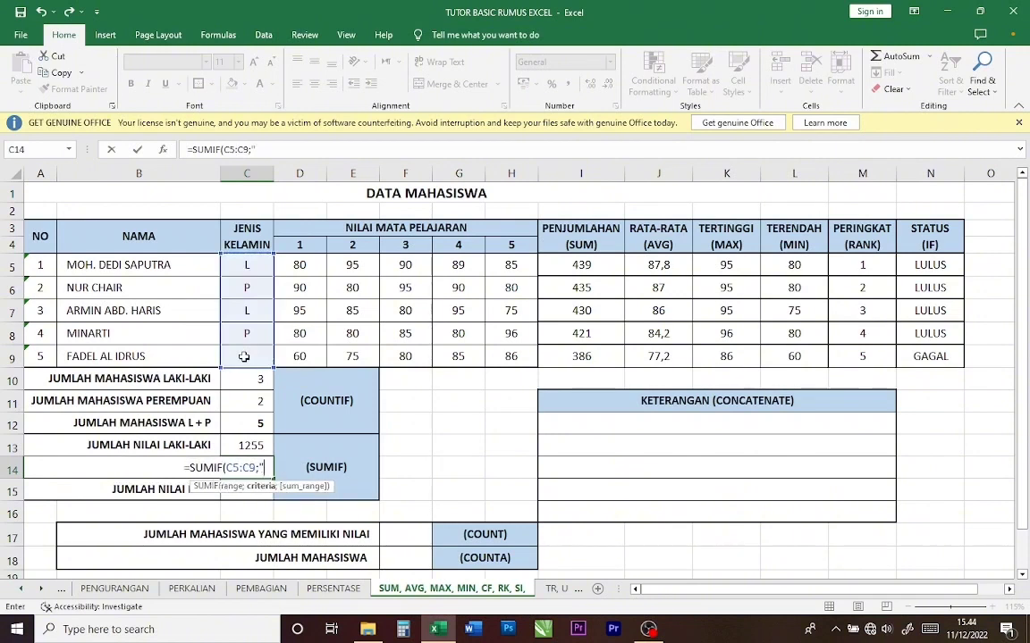
pyautogui.write('P"')
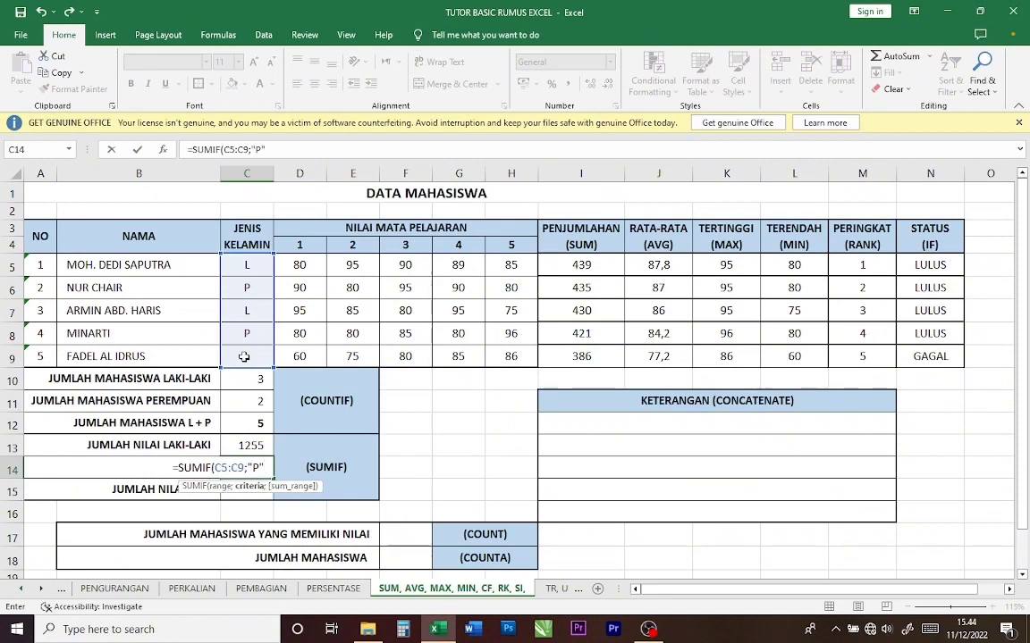
pyautogui.write(';')
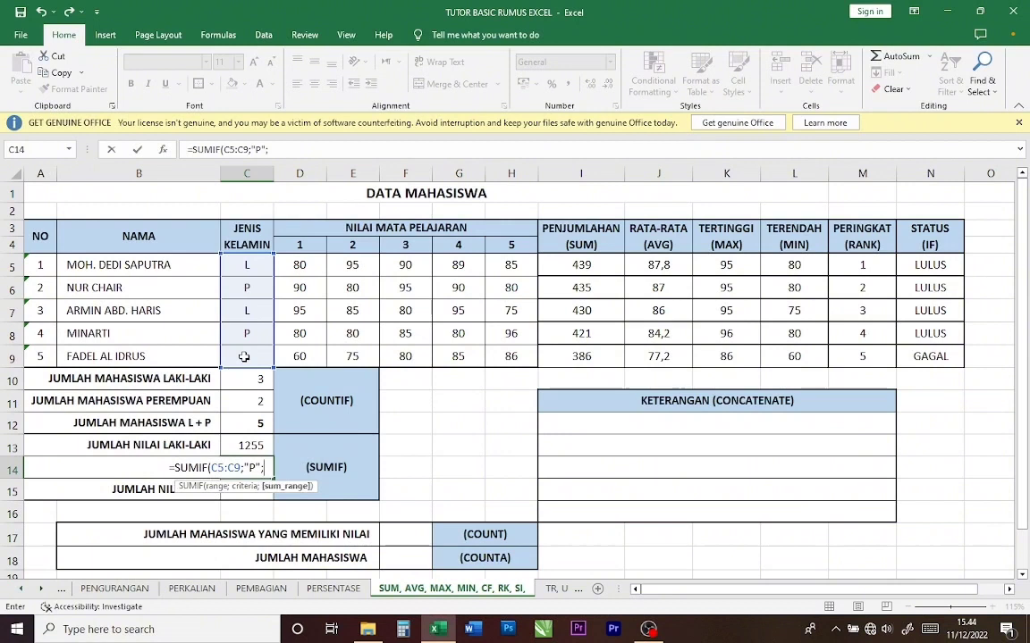
pyautogui.moveTo(560, 264); pyautogui.dragTo(564, 361)
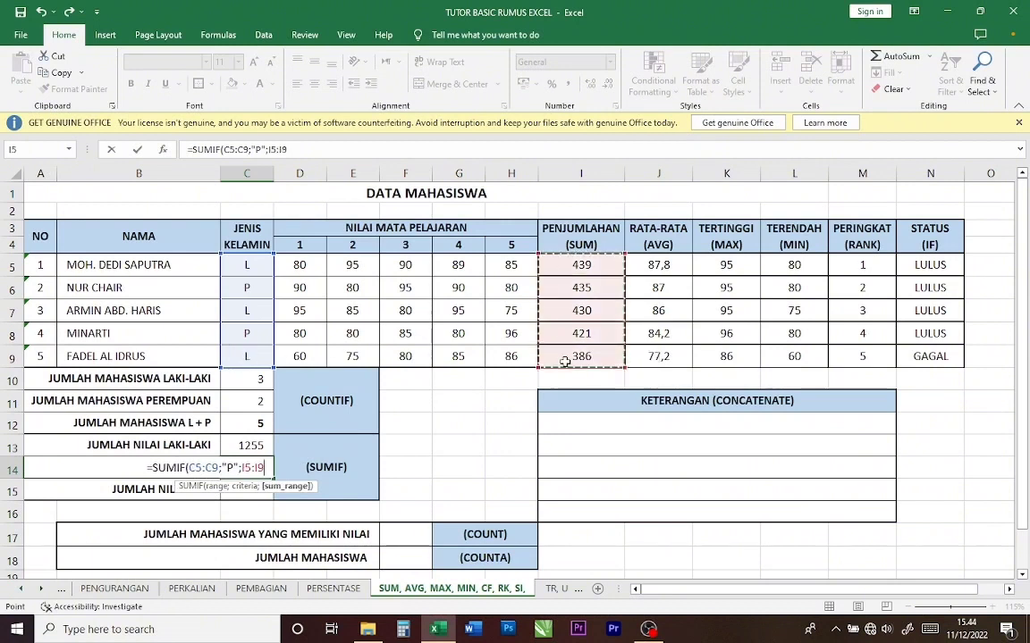
pyautogui.write(')')
pyautogui.press('Return')
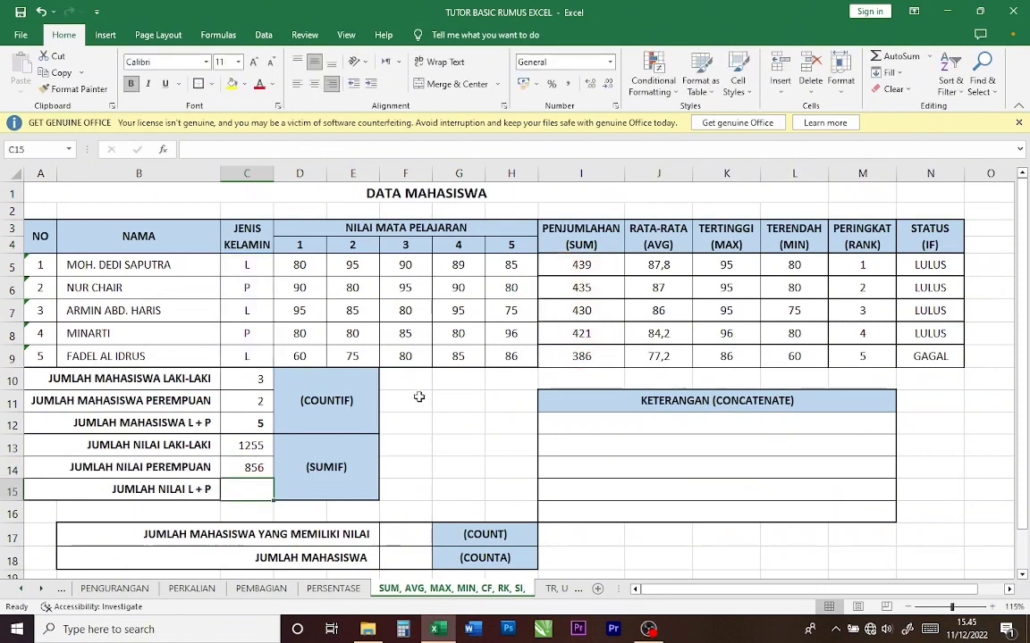
pyautogui.click(896, 56)
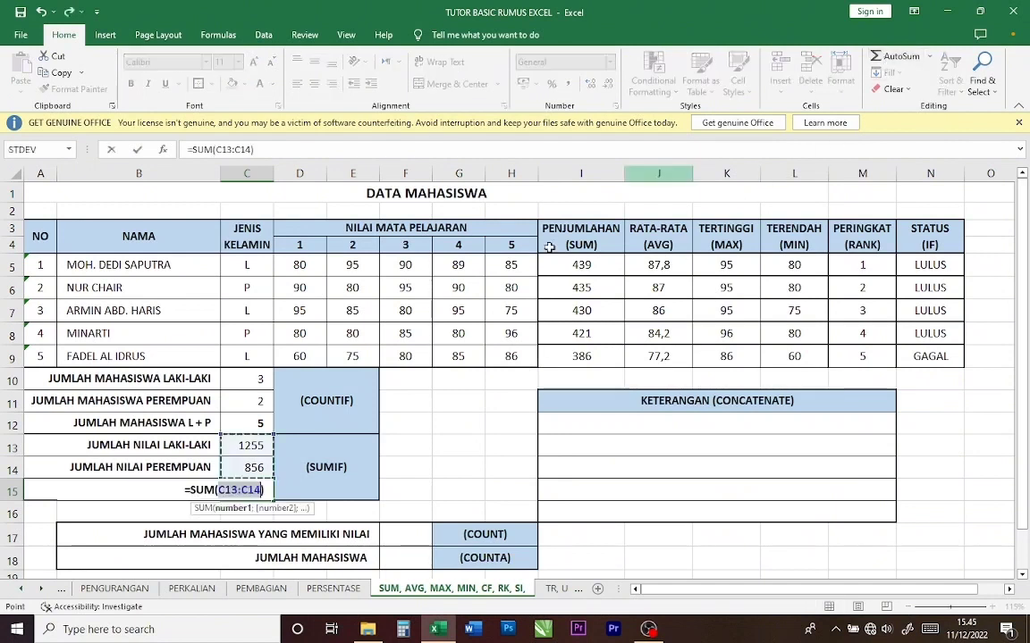
pyautogui.press('Return')
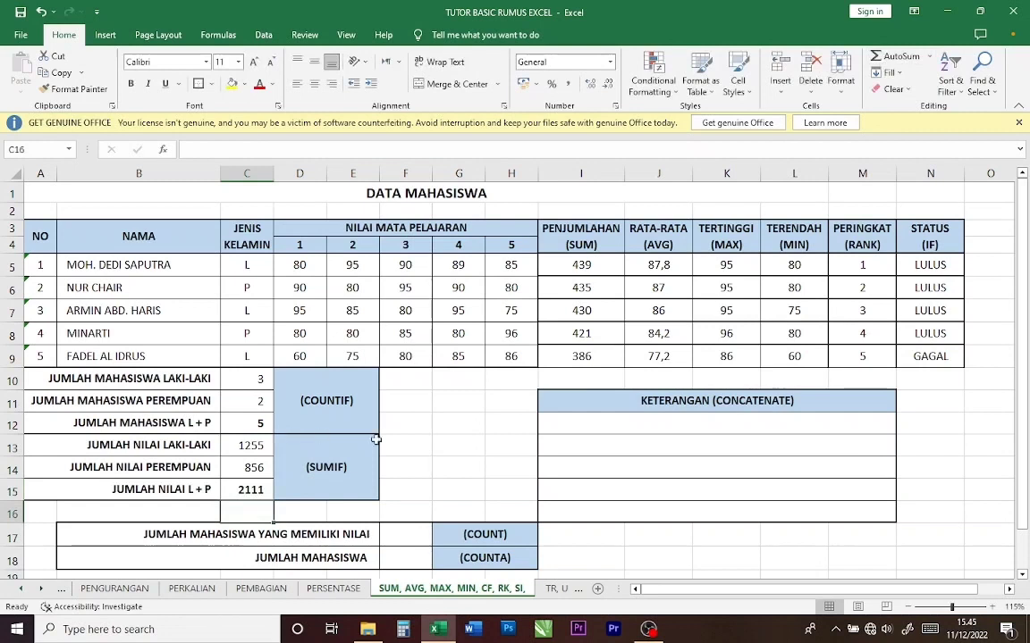
# Step: Count the students who have scores in F17 with the formula =COUNT(I5:I9)
pyautogui.click(411, 537)
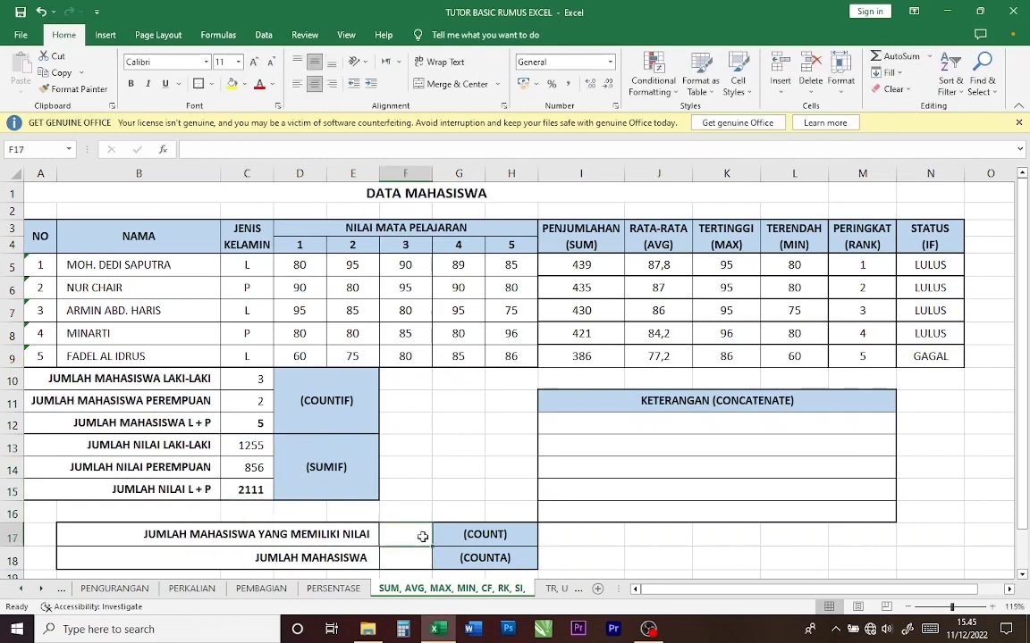
pyautogui.click(445, 533)
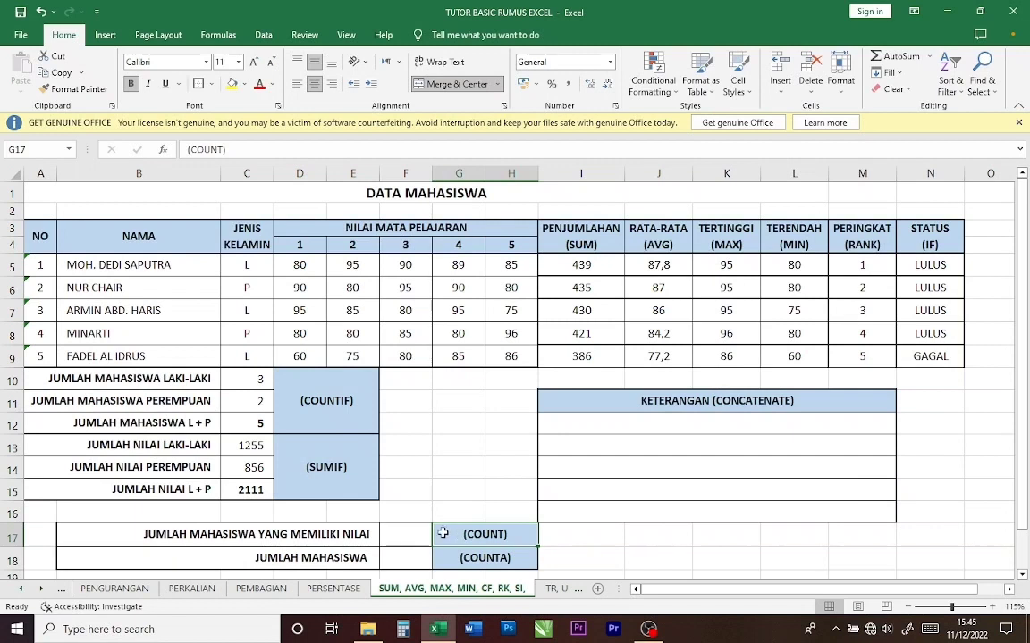
pyautogui.click(409, 536)
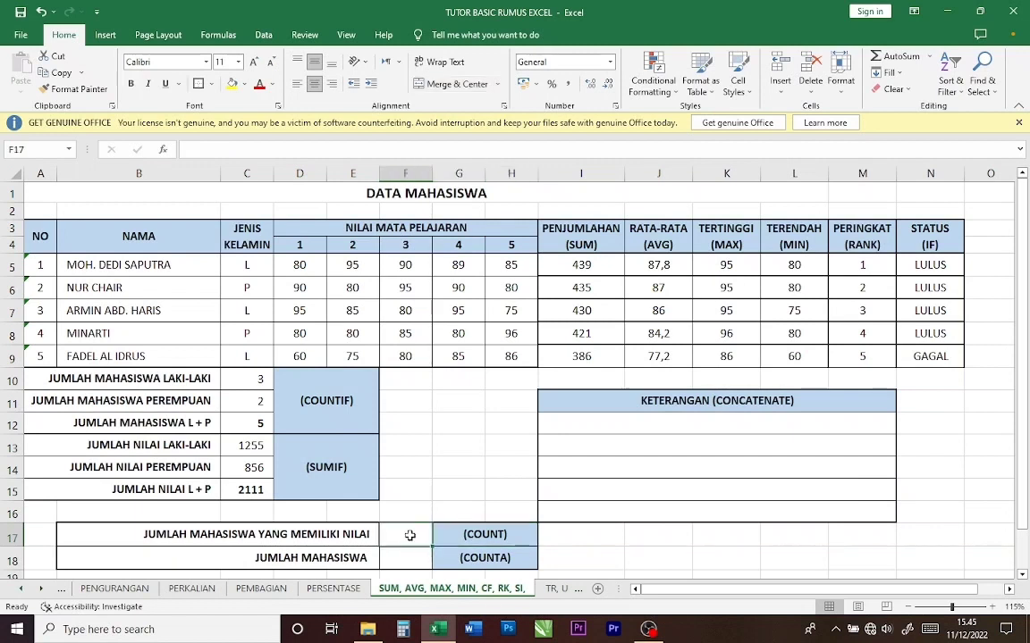
pyautogui.write('=')
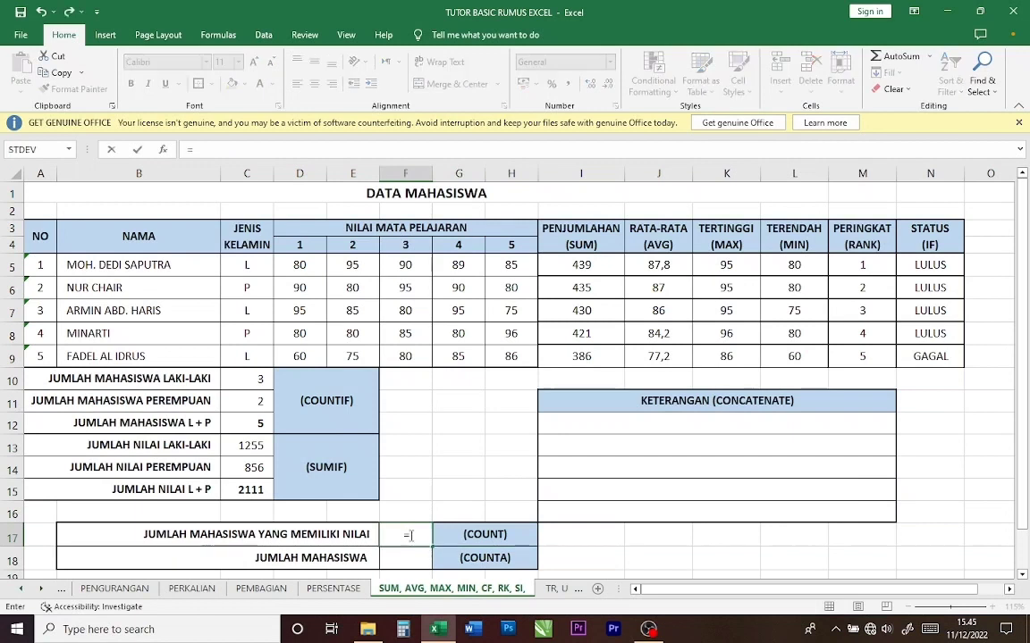
pyautogui.write('COU')
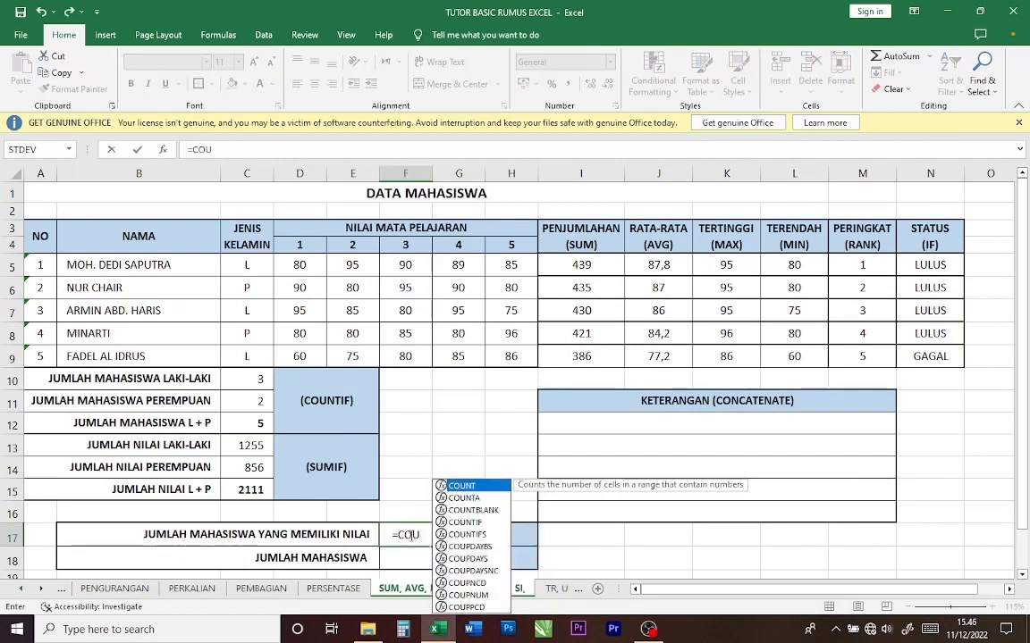
pyautogui.write('NT(')
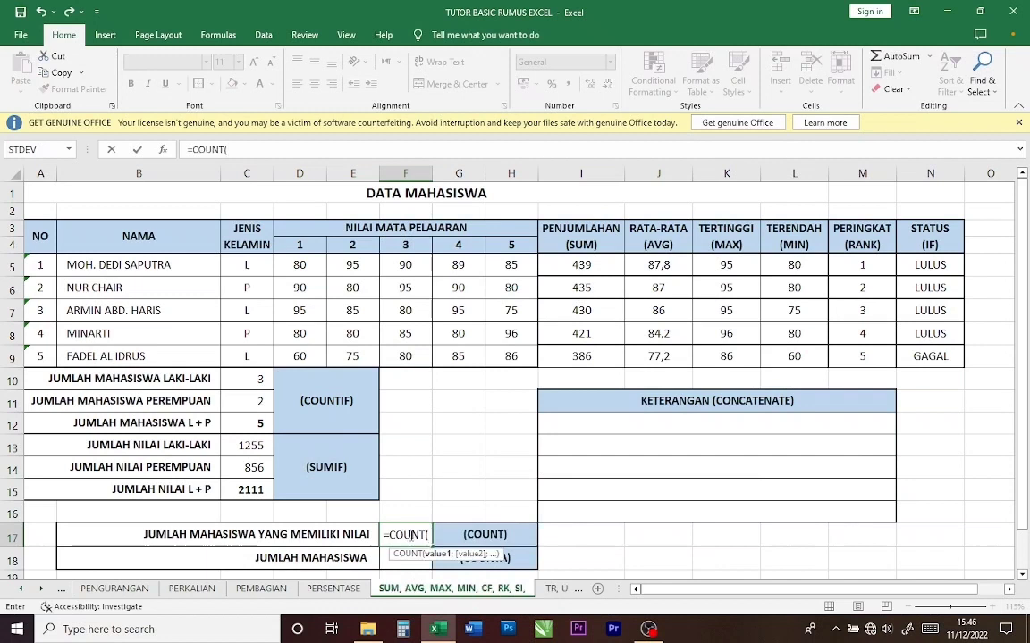
pyautogui.moveTo(581, 265); pyautogui.dragTo(581, 349)
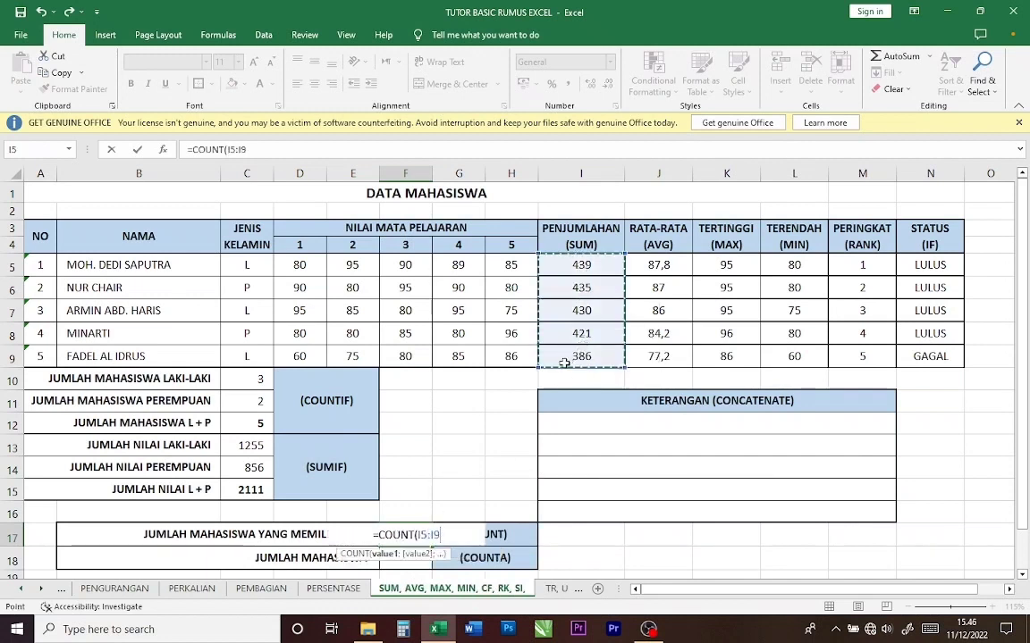
pyautogui.write(')')
pyautogui.press('Return')
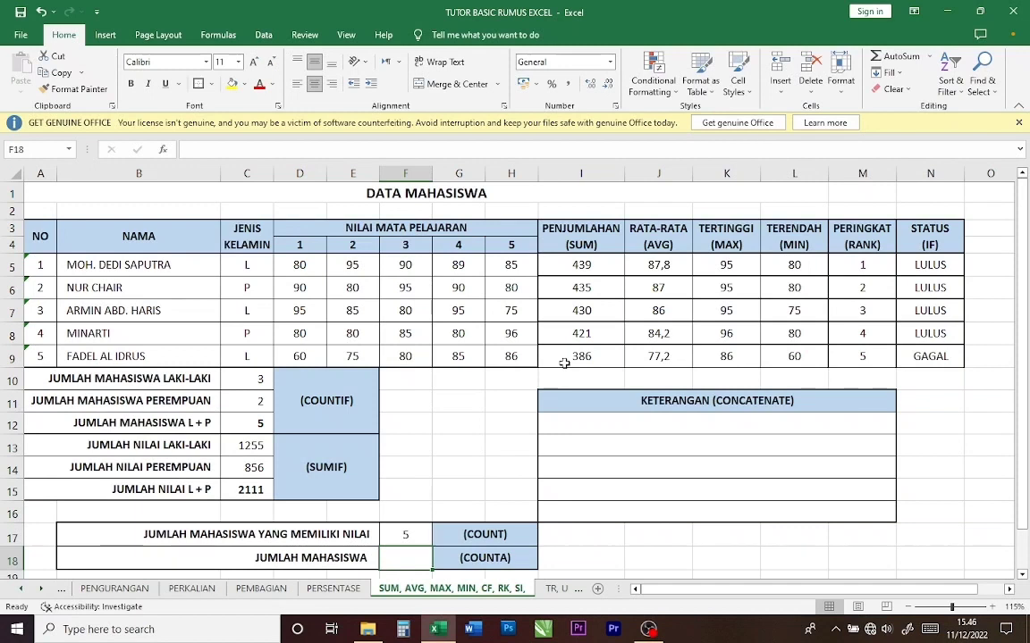
# Step: Count all students by name in F18 with the formula =COUNTA(B5:B9)
pyautogui.press('Right')
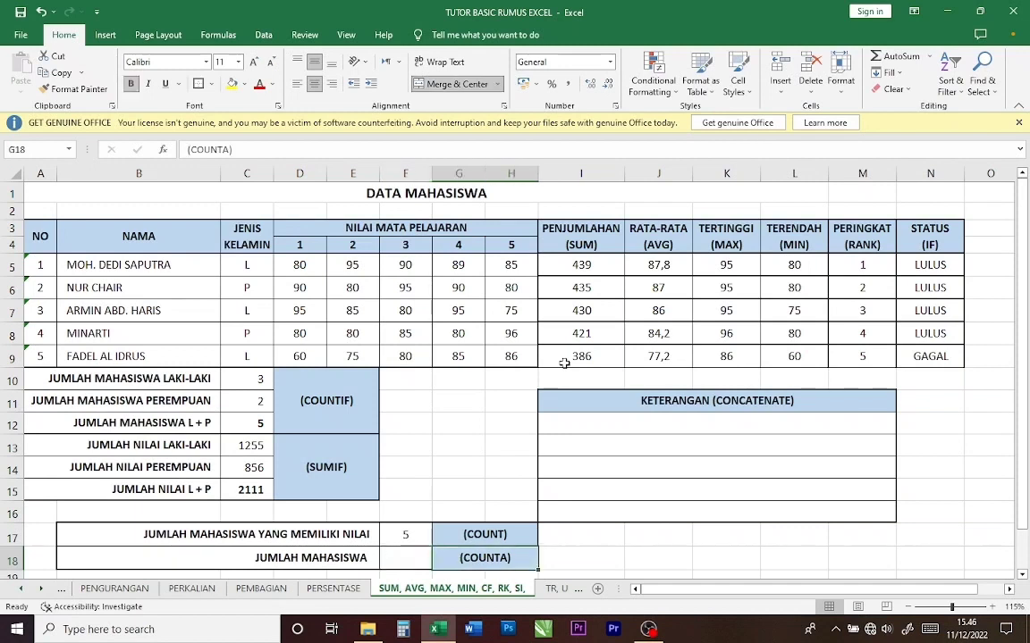
pyautogui.press('Left')
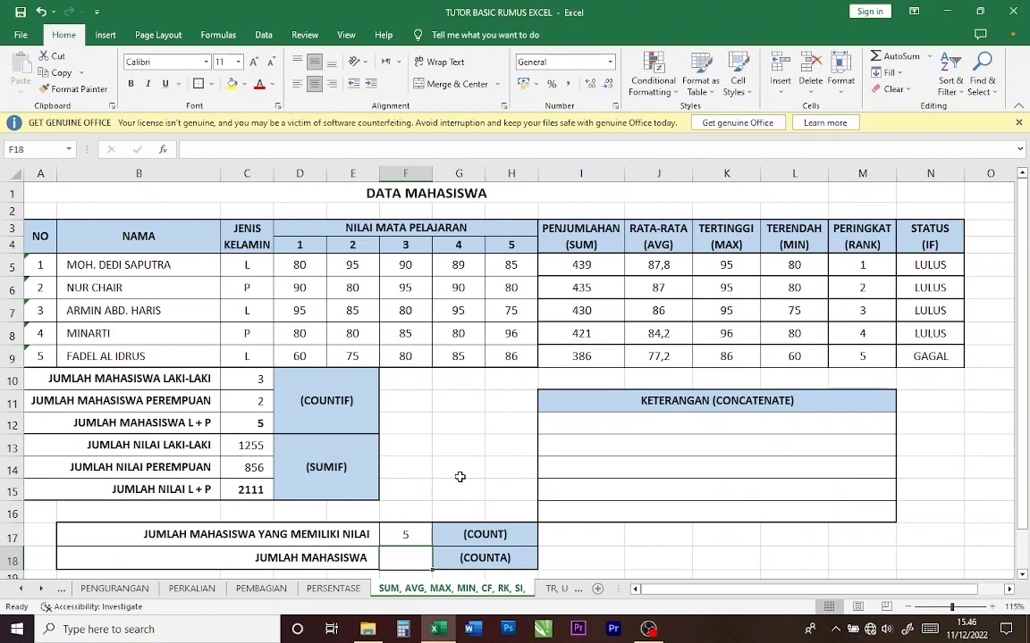
pyautogui.write('=')
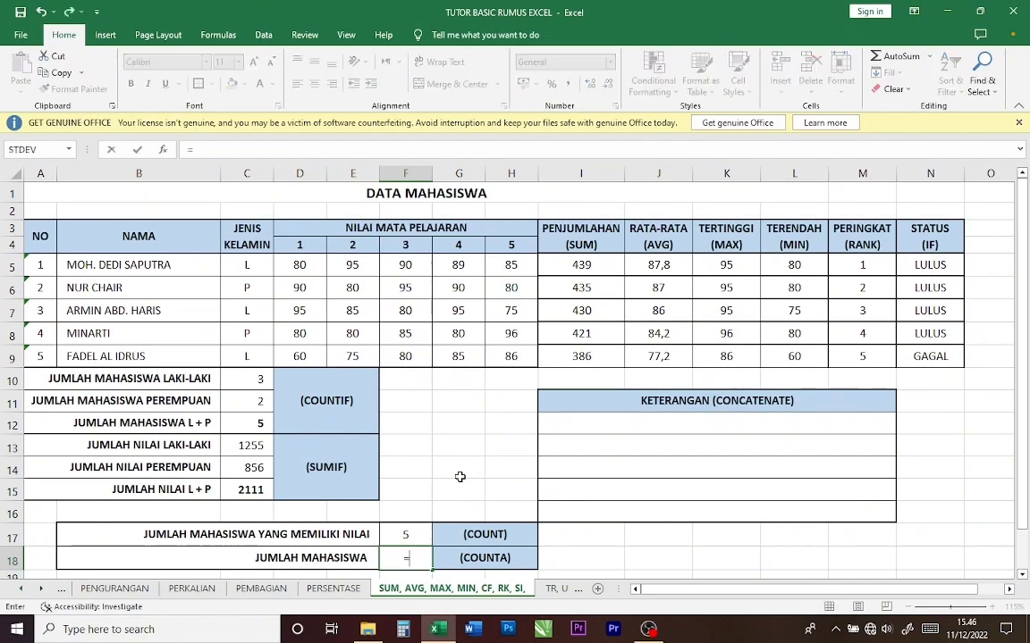
pyautogui.write('COUN')
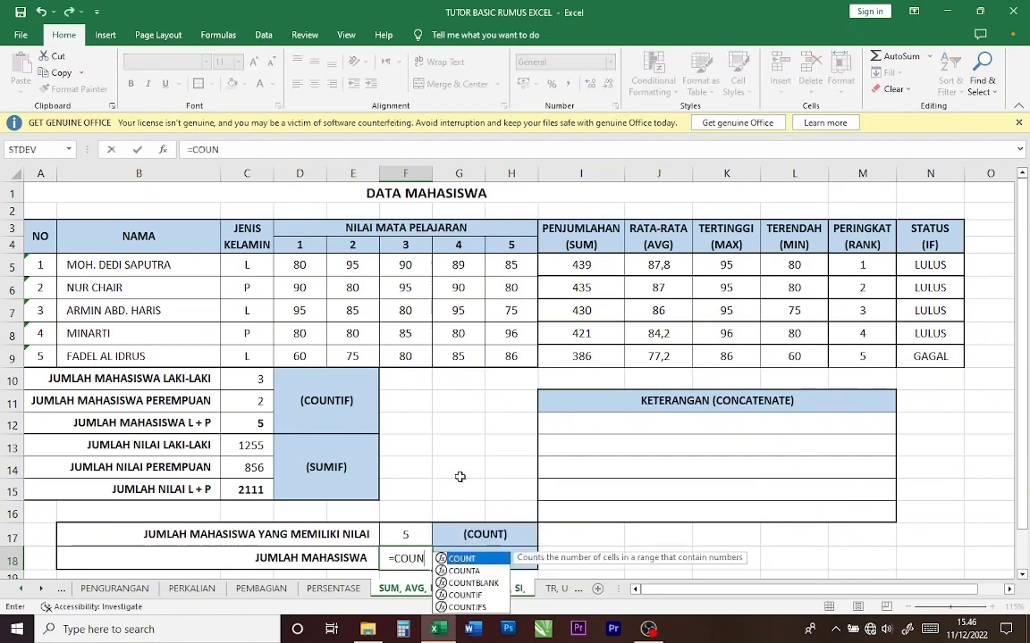
pyautogui.write('TA(')
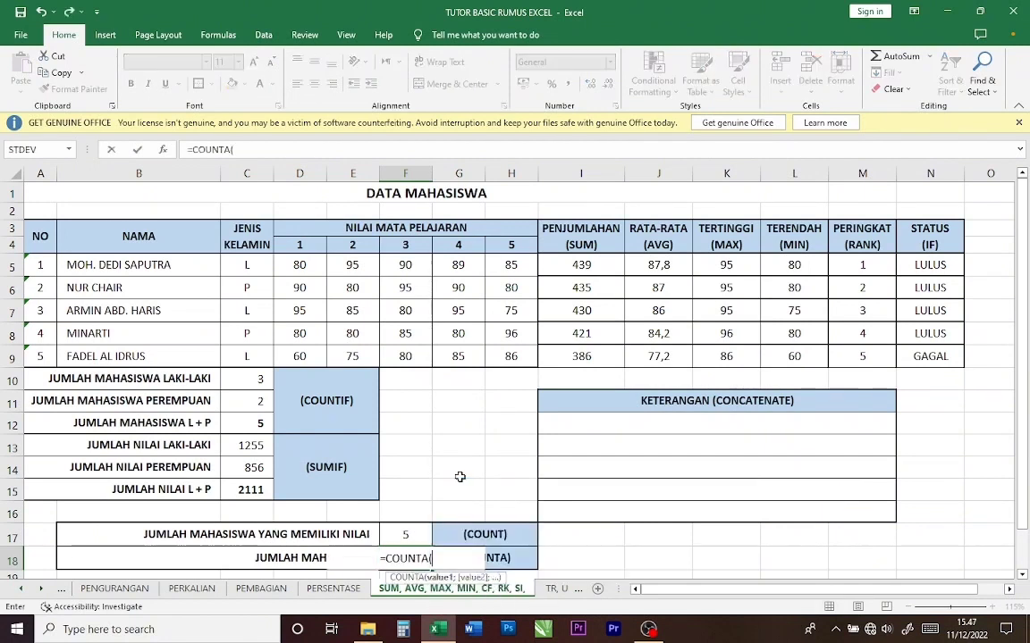
pyautogui.moveTo(134, 261); pyautogui.dragTo(152, 355)
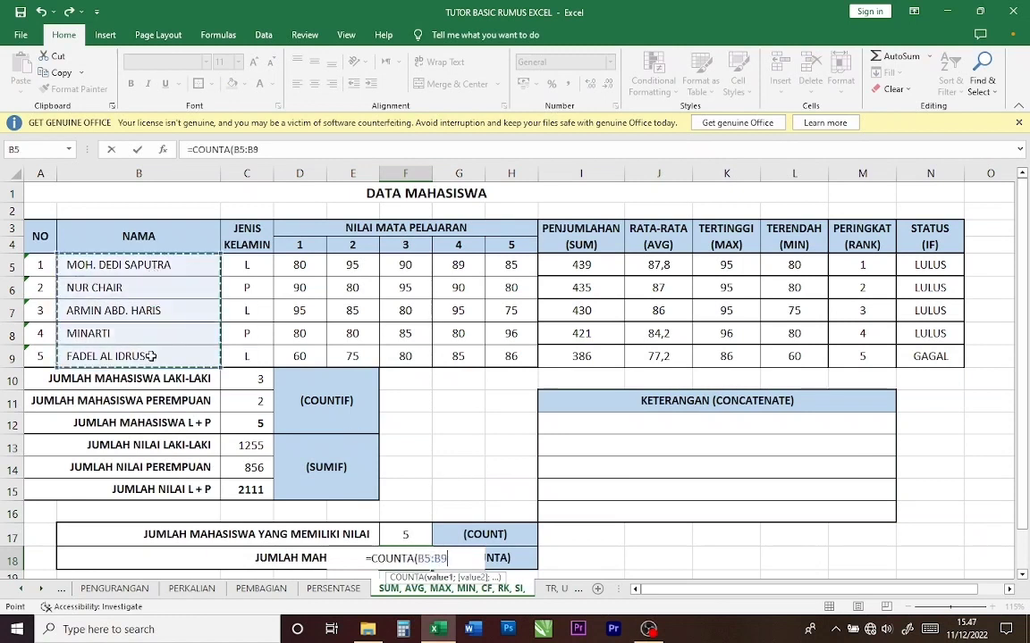
pyautogui.write(')')
pyautogui.press('Return')
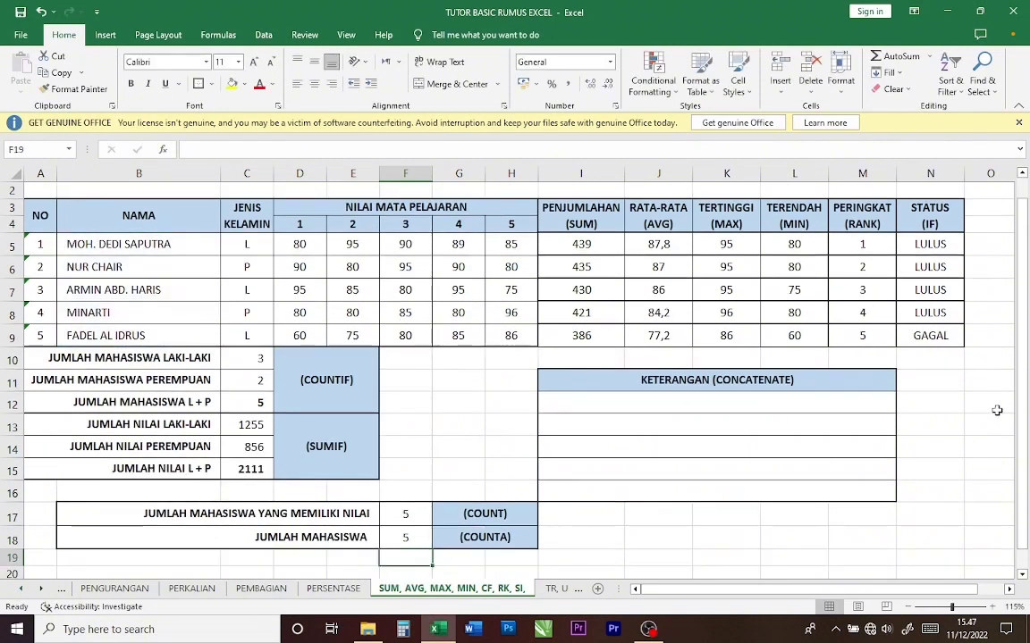
# Step: Start a CONCATENATE formula in I12, the first row under KETERANGAN, with the student name in B5 as the first text
pyautogui.scroll(1, 896, 369)
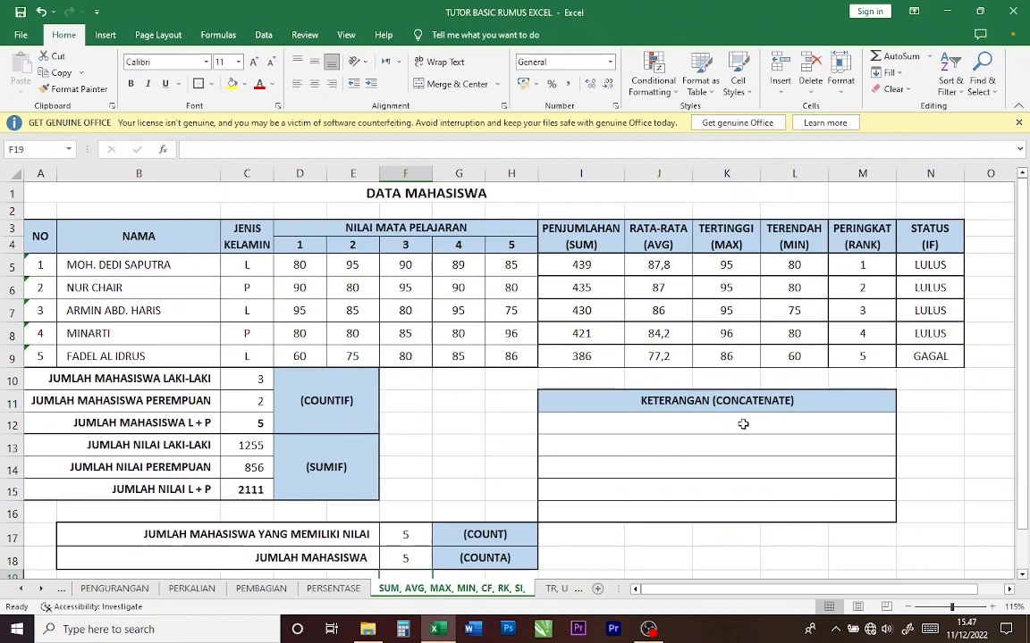
pyautogui.doubleClick(817, 401)
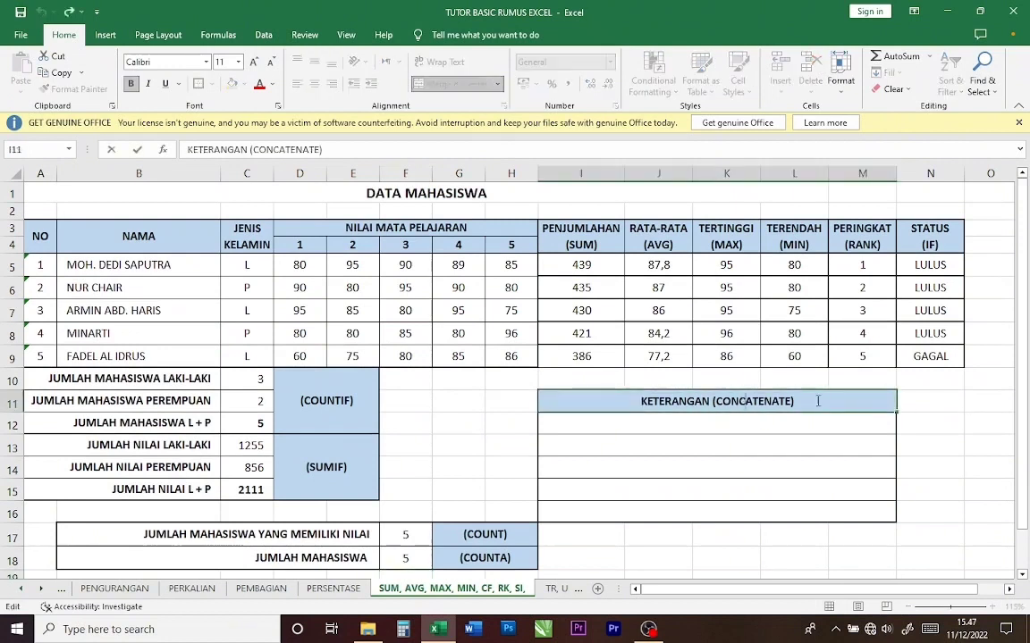
pyautogui.press('Return')
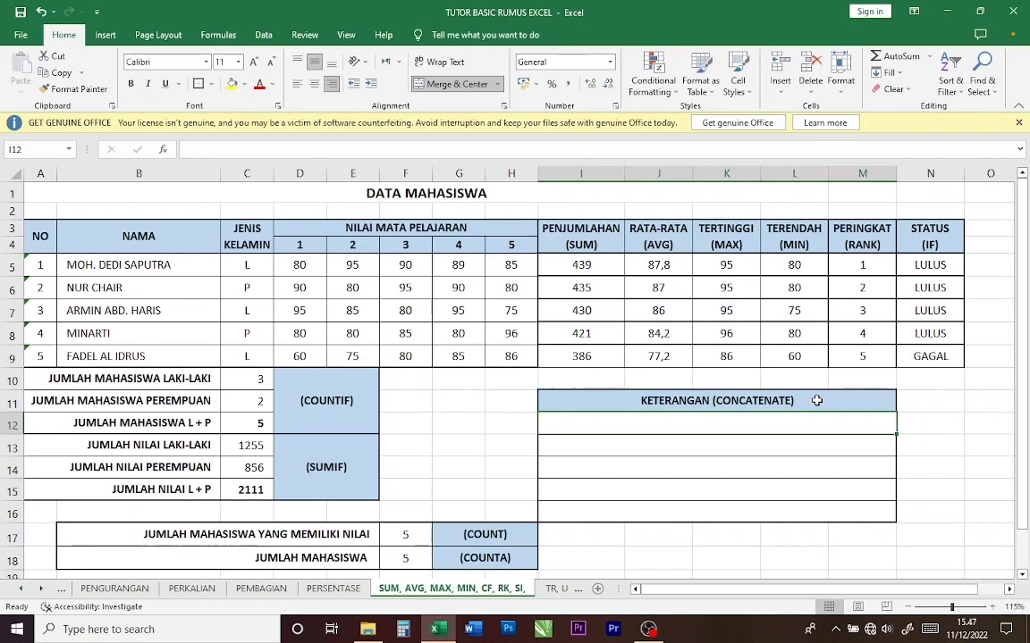
pyautogui.write('=')
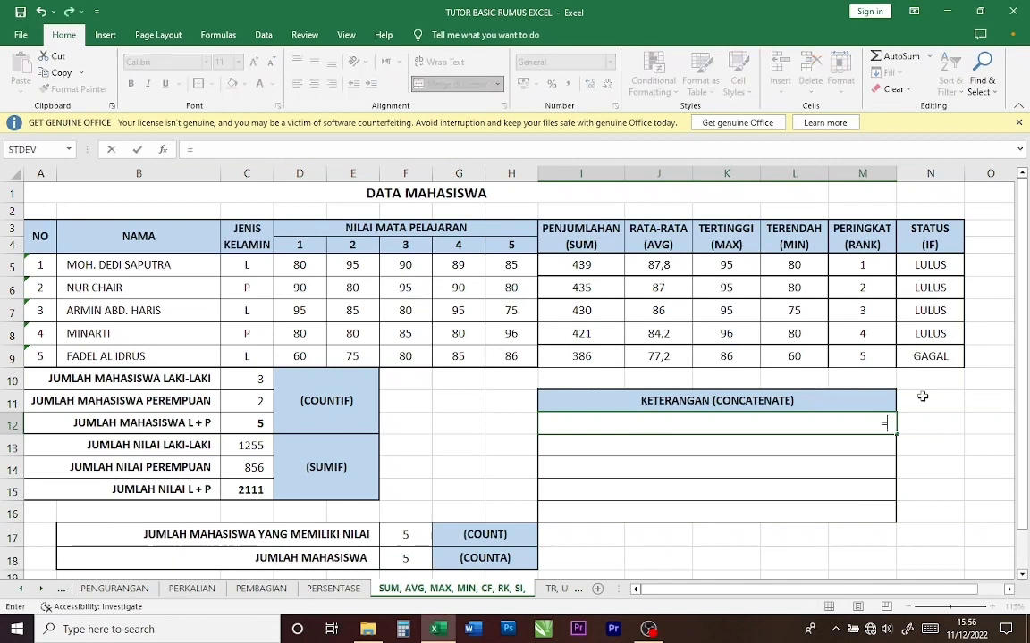
pyautogui.write('CONCATI')
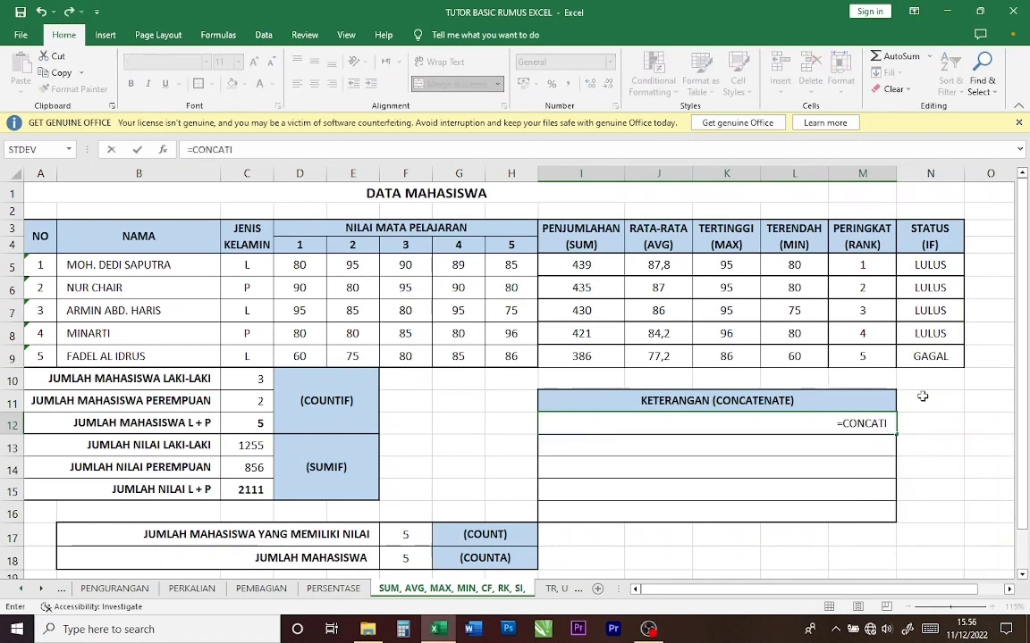
pyautogui.press('BackSpace')
pyautogui.write('ENATE(')
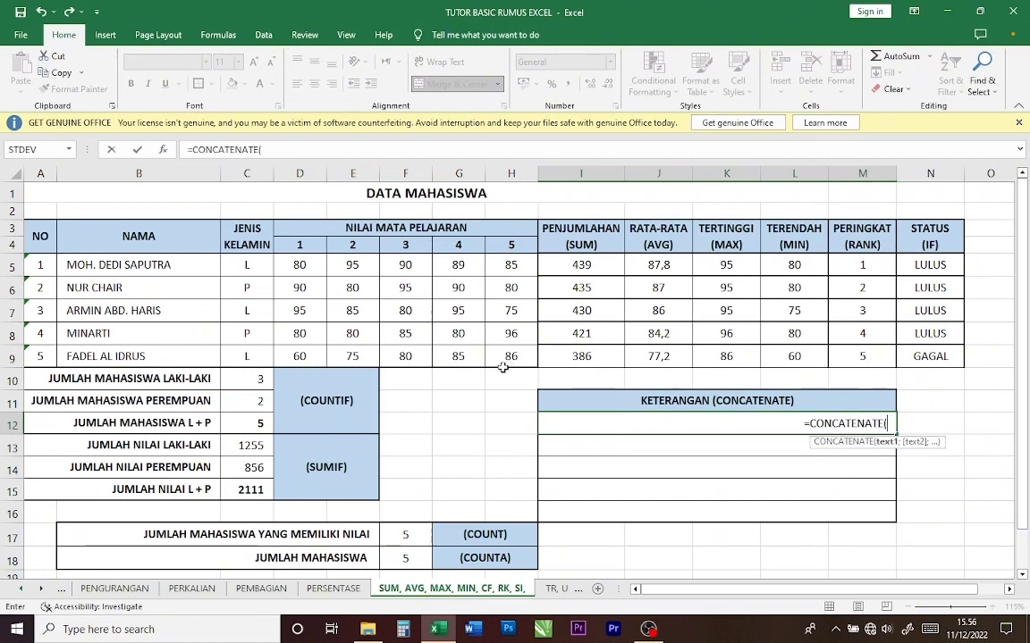
pyautogui.click(198, 264)
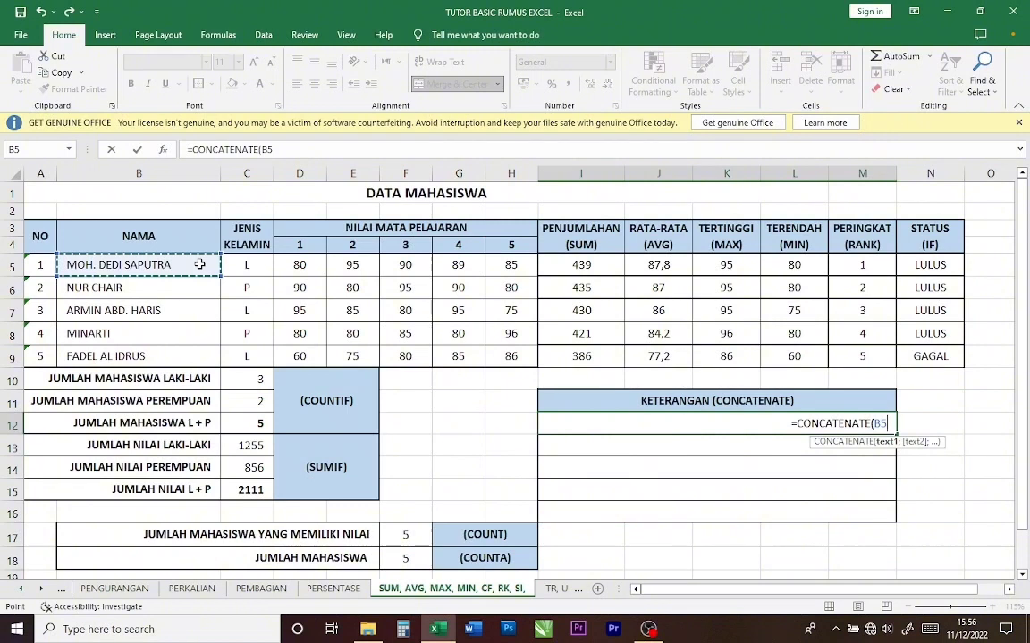
# Step: Add the text " Dengan Nilai " and the total score in I5 as further arguments of the I12 CONCATENATE formula
pyautogui.write(';')
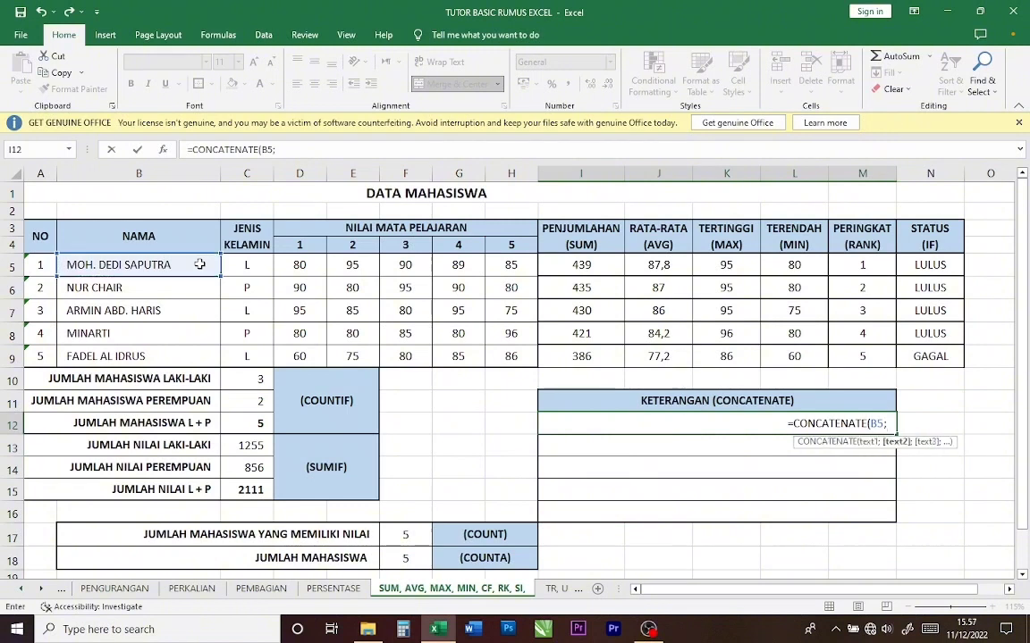
pyautogui.write('"')
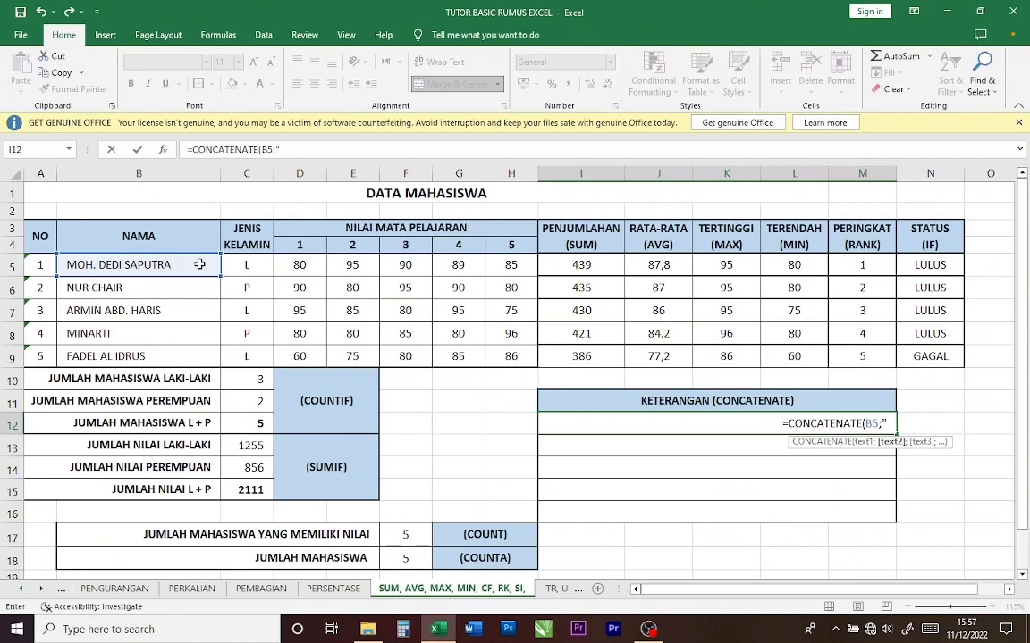
pyautogui.write(' Dengan Nilai')
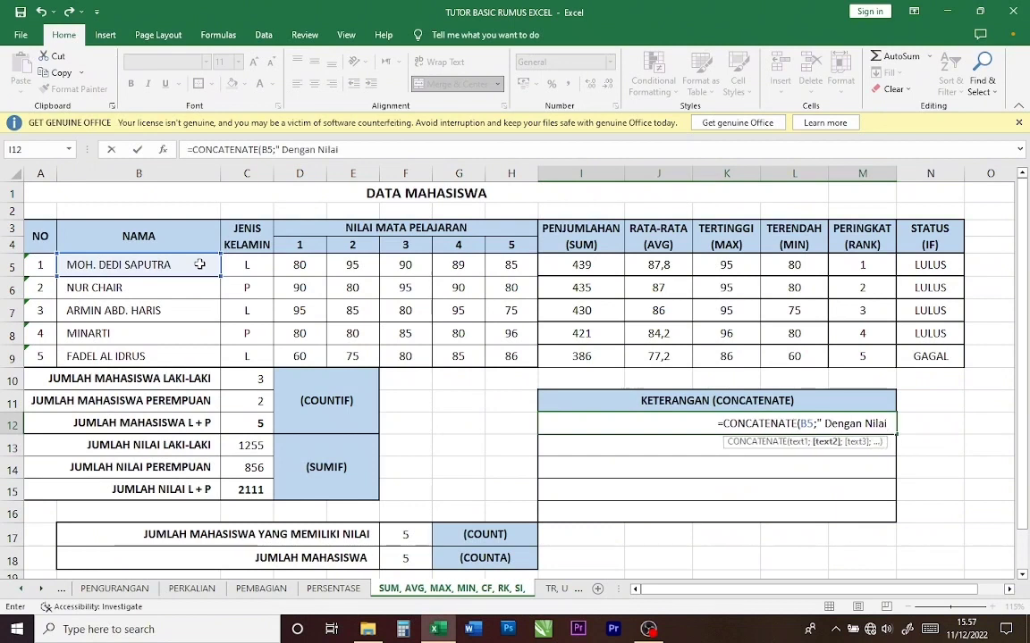
pyautogui.write(' "')
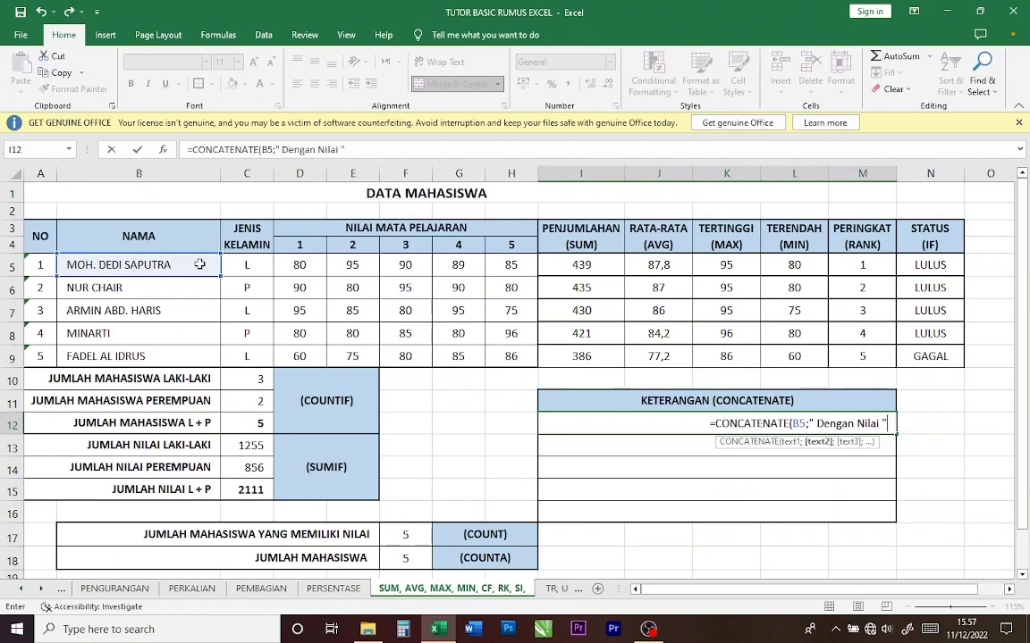
pyautogui.write(';')
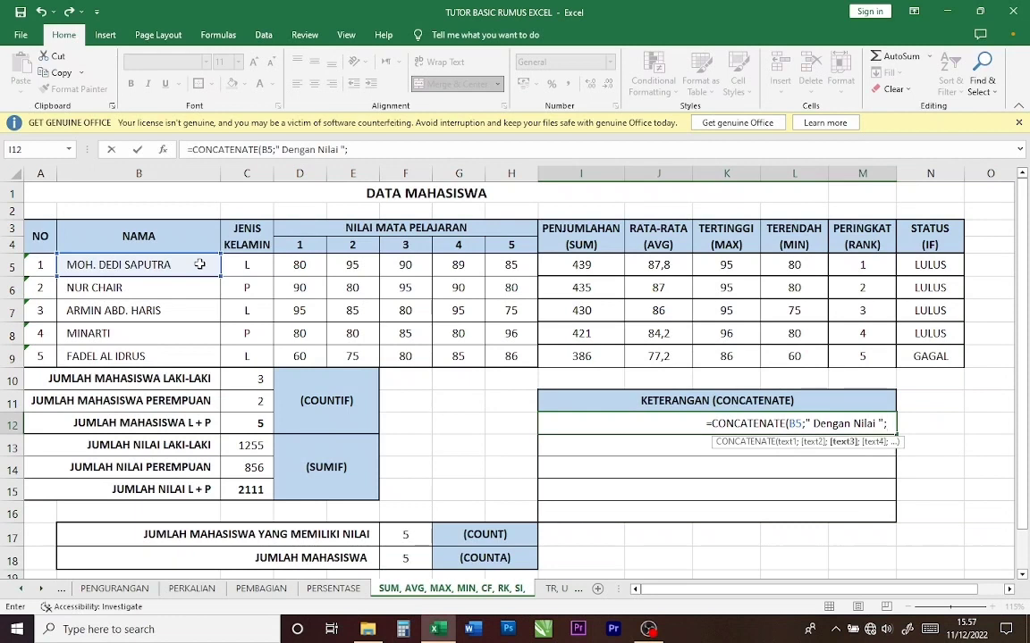
pyautogui.click(558, 266)
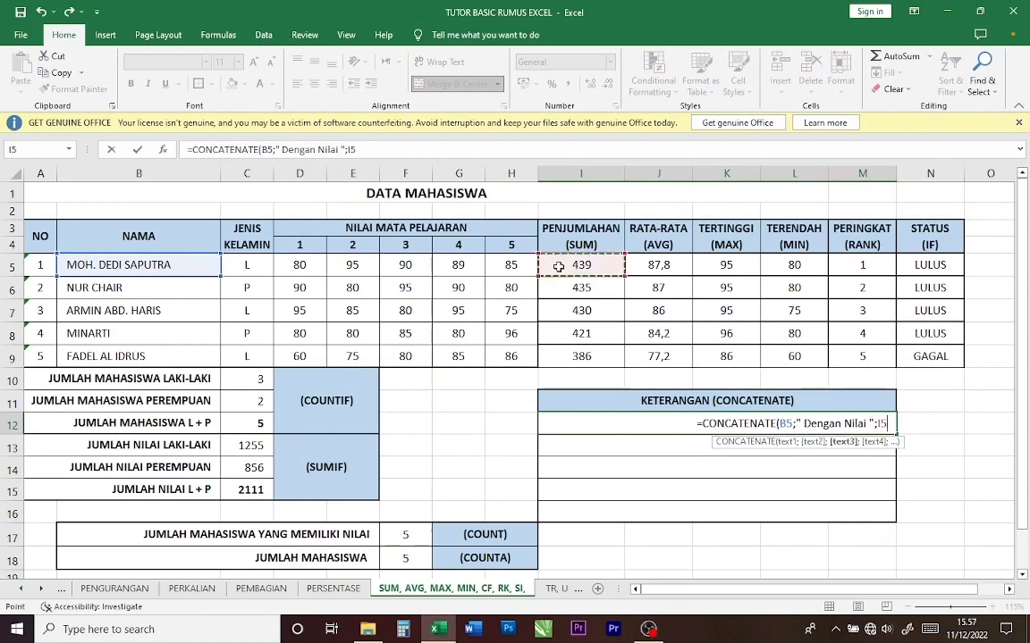
# Step: Complete the I12 CONCATENATE formula with the text " Dinyatakan " and the status in N5
pyautogui.write(';"')
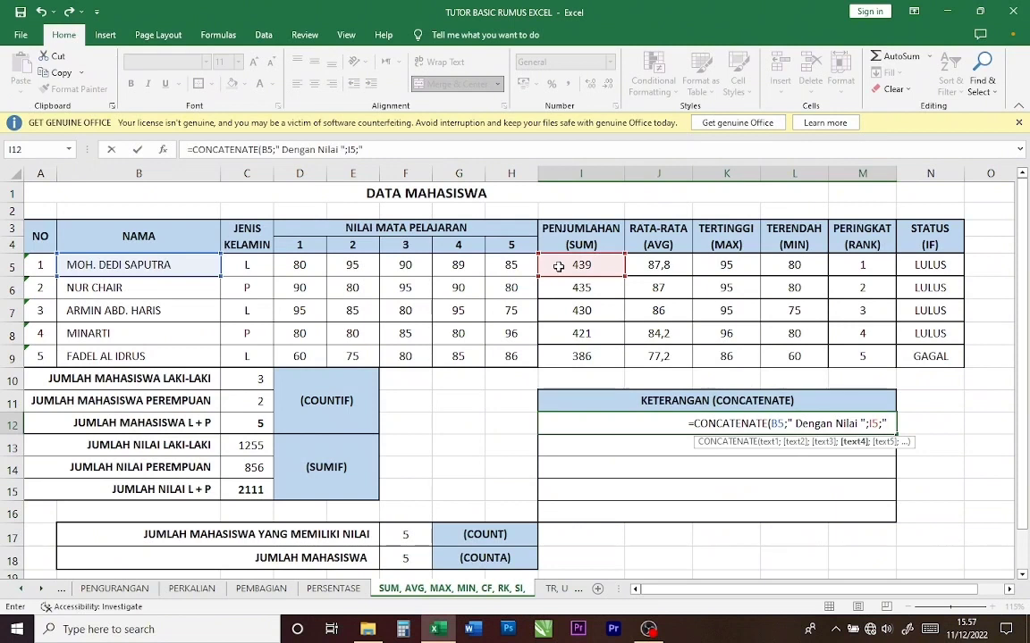
pyautogui.write('Diny')
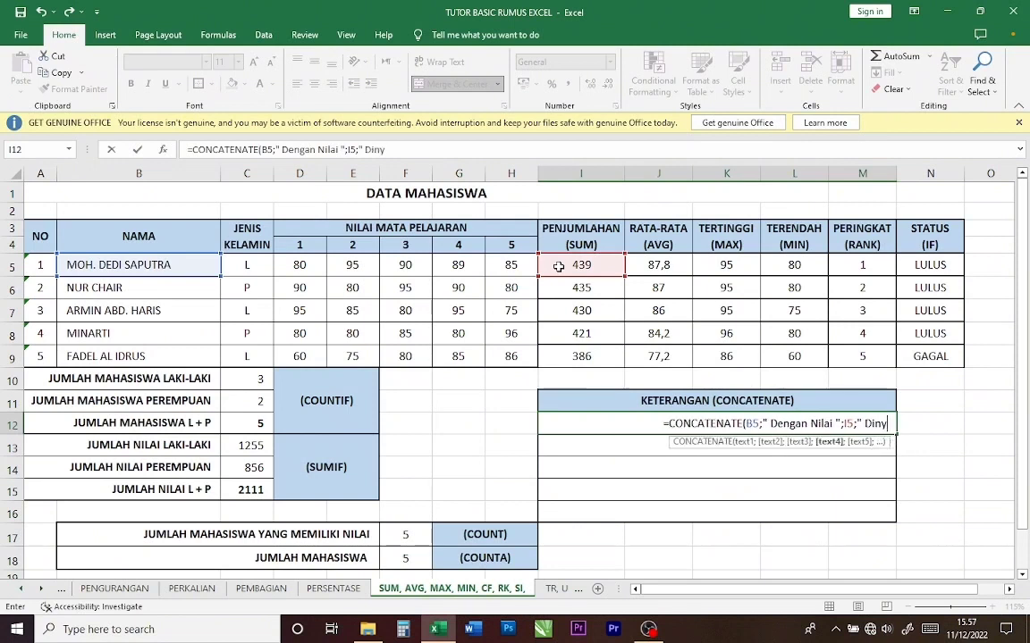
pyautogui.write('atakan')
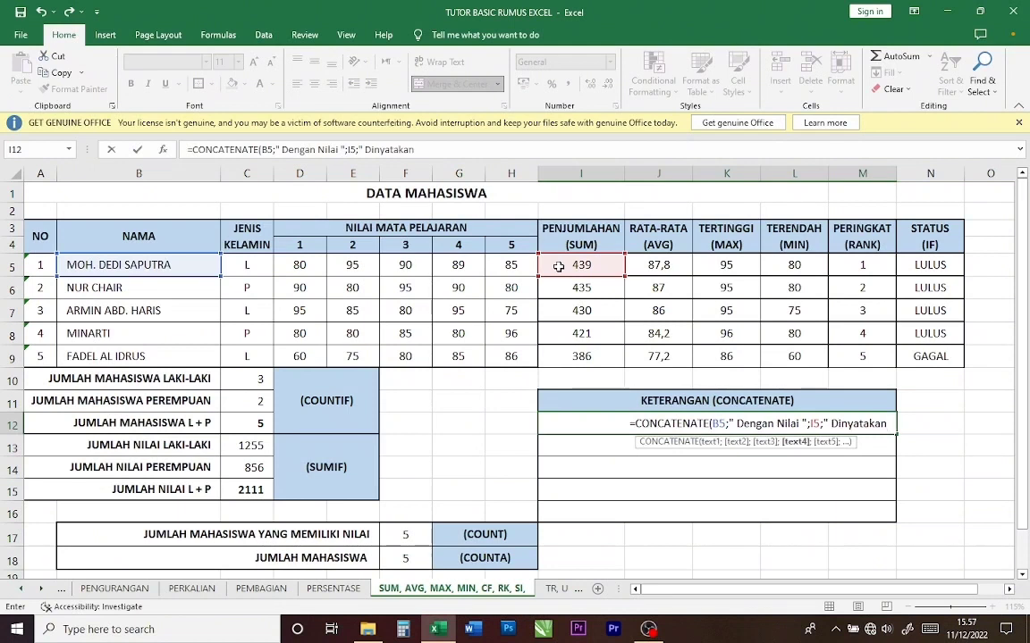
pyautogui.write(' "')
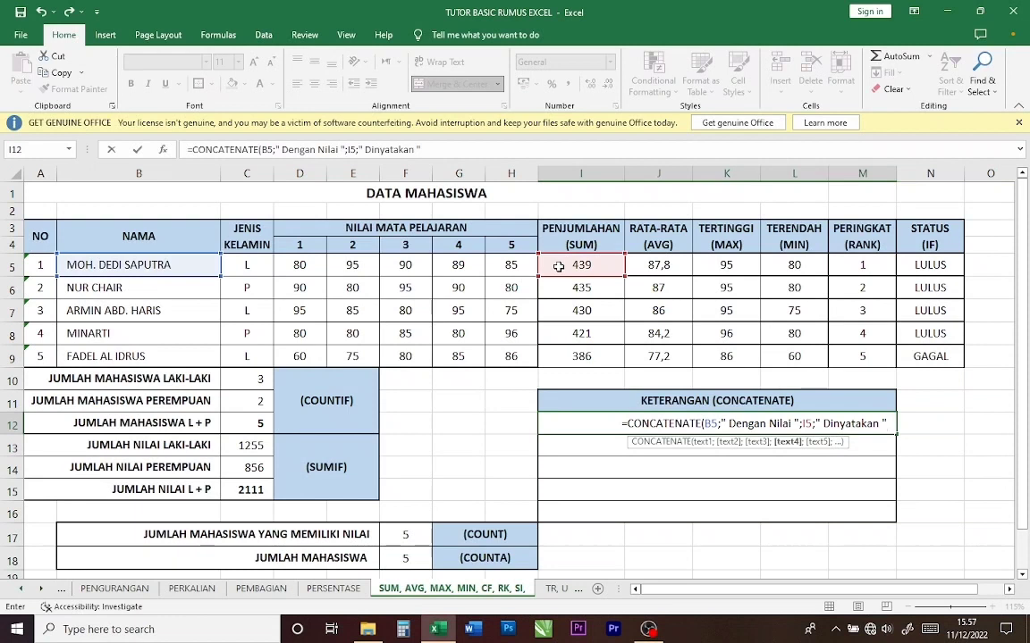
pyautogui.write(';')
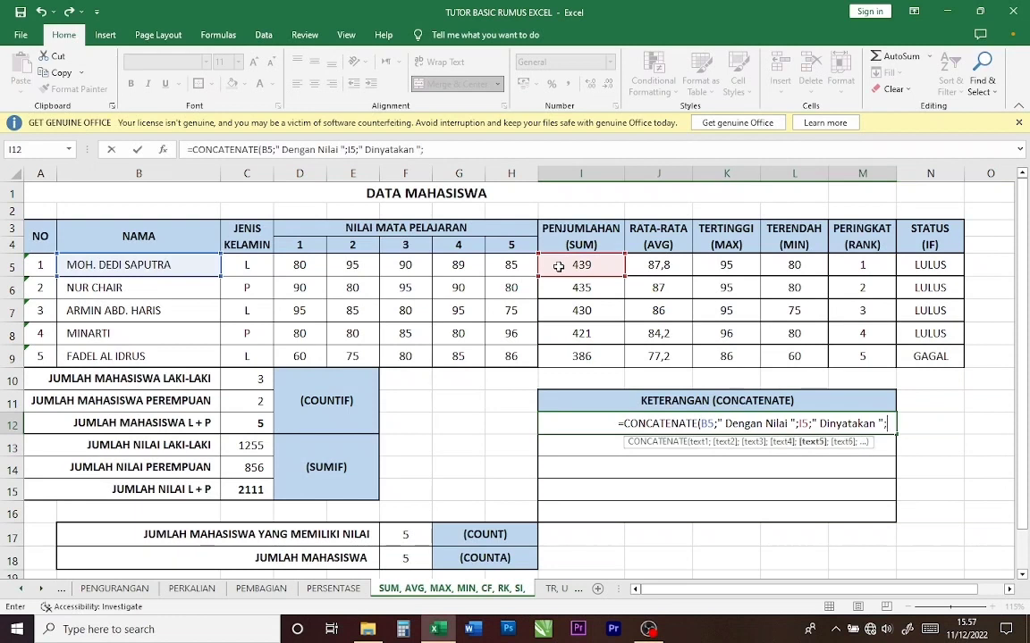
pyautogui.click(921, 267)
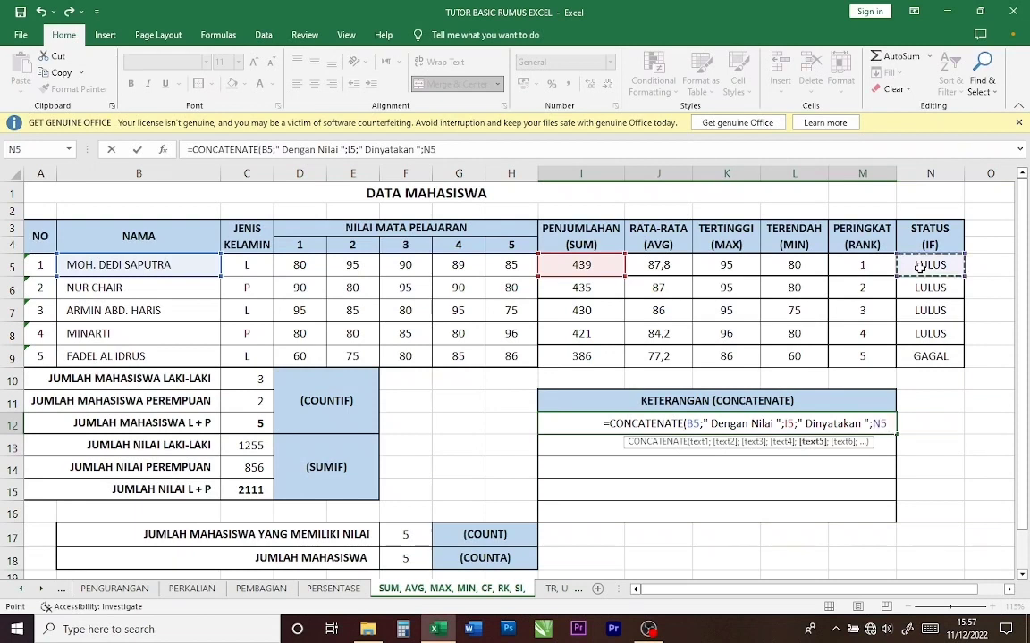
pyautogui.write(')')
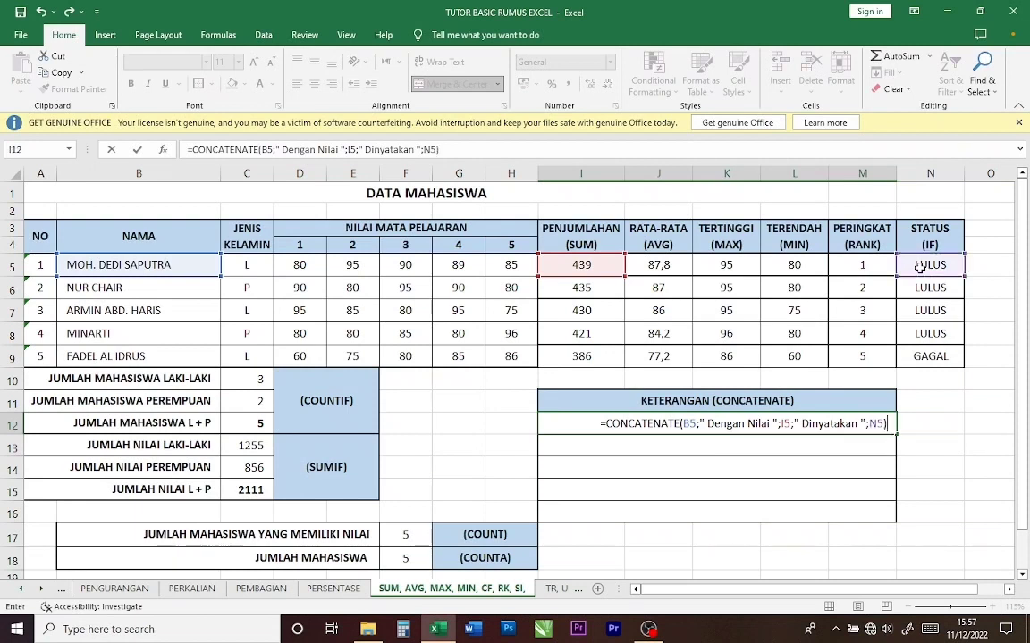
pyautogui.press('Return')
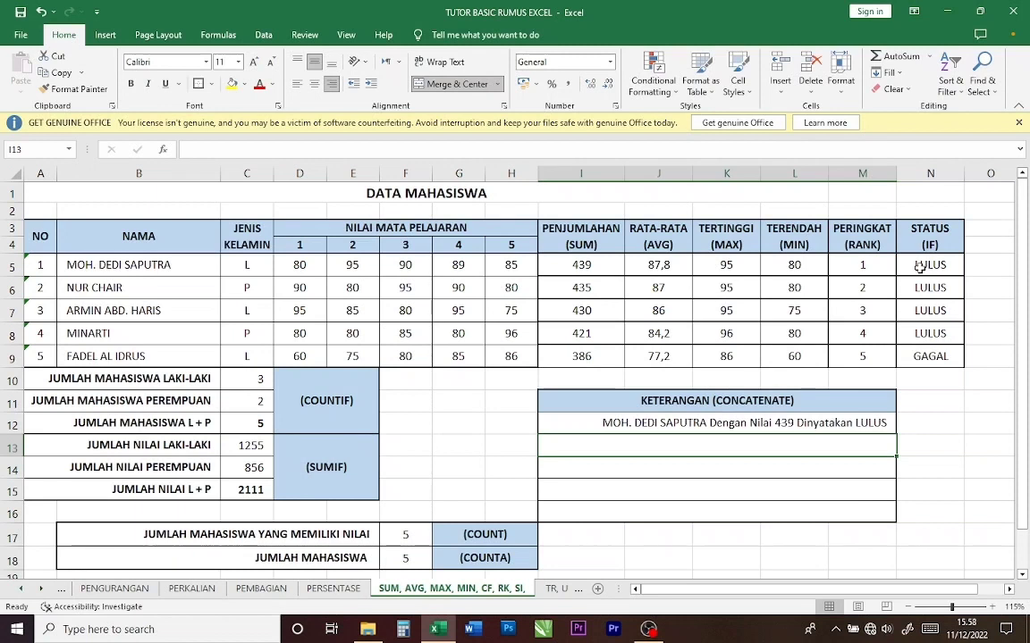
# Step: Fill the CONCATENATE formula from I12 down to I16 for the remaining students
pyautogui.click(869, 423)
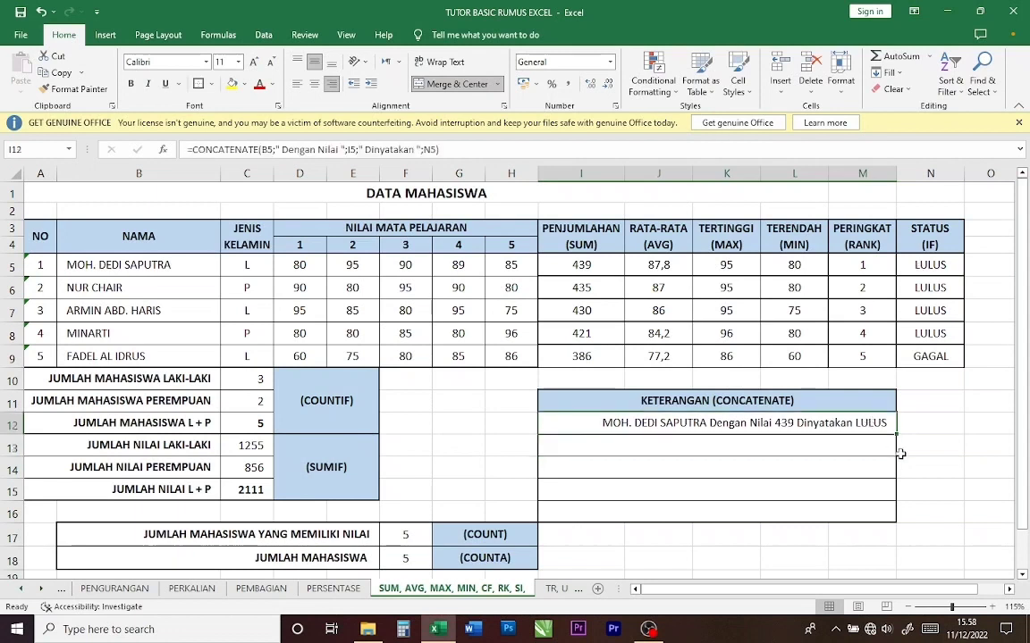
pyautogui.moveTo(896, 432); pyautogui.dragTo(881, 512)
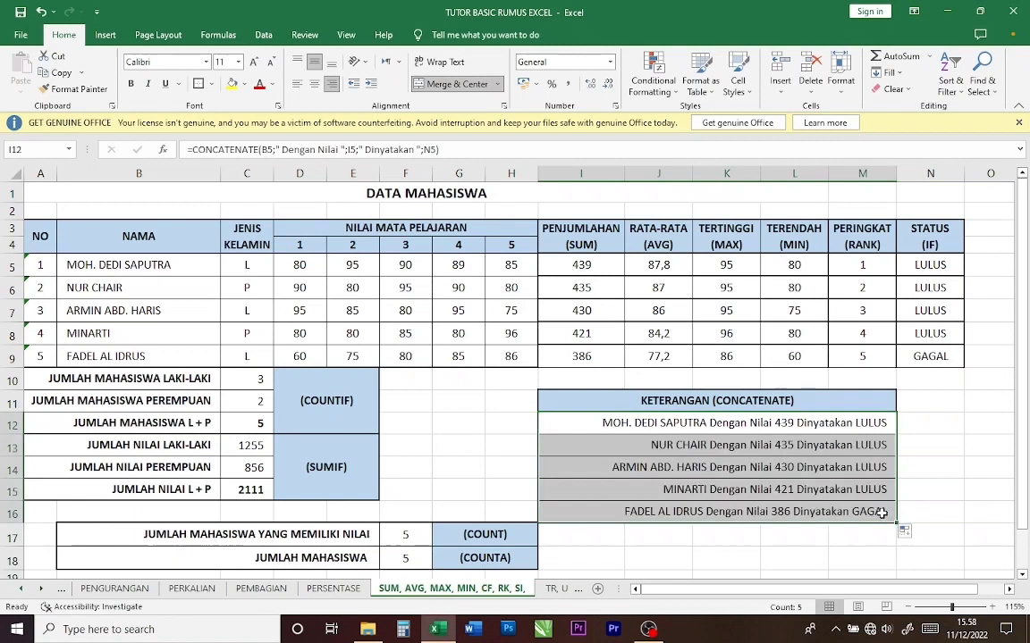
pyautogui.click(616, 490)
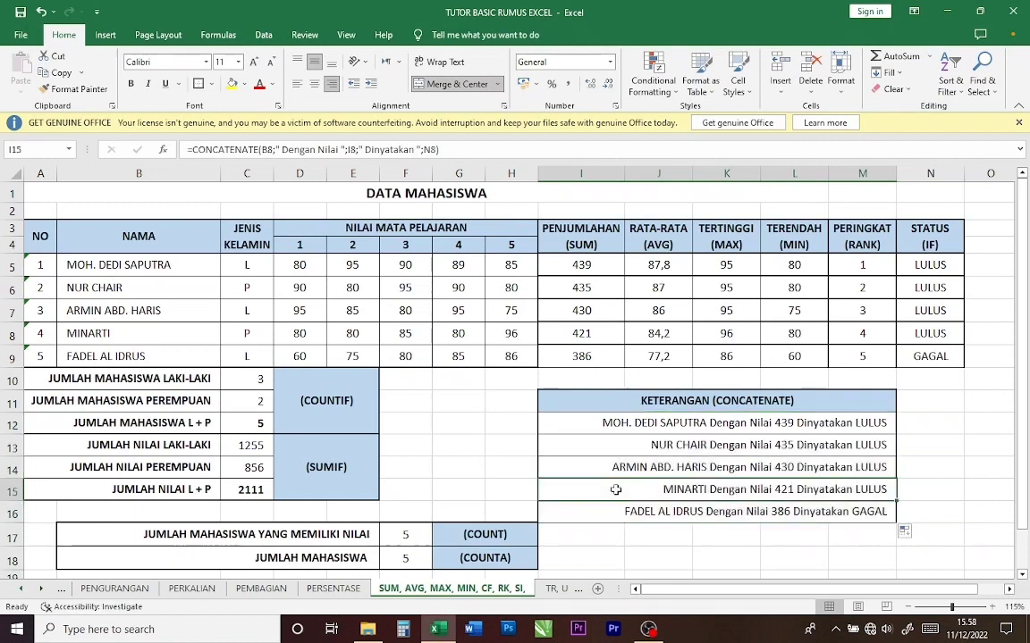